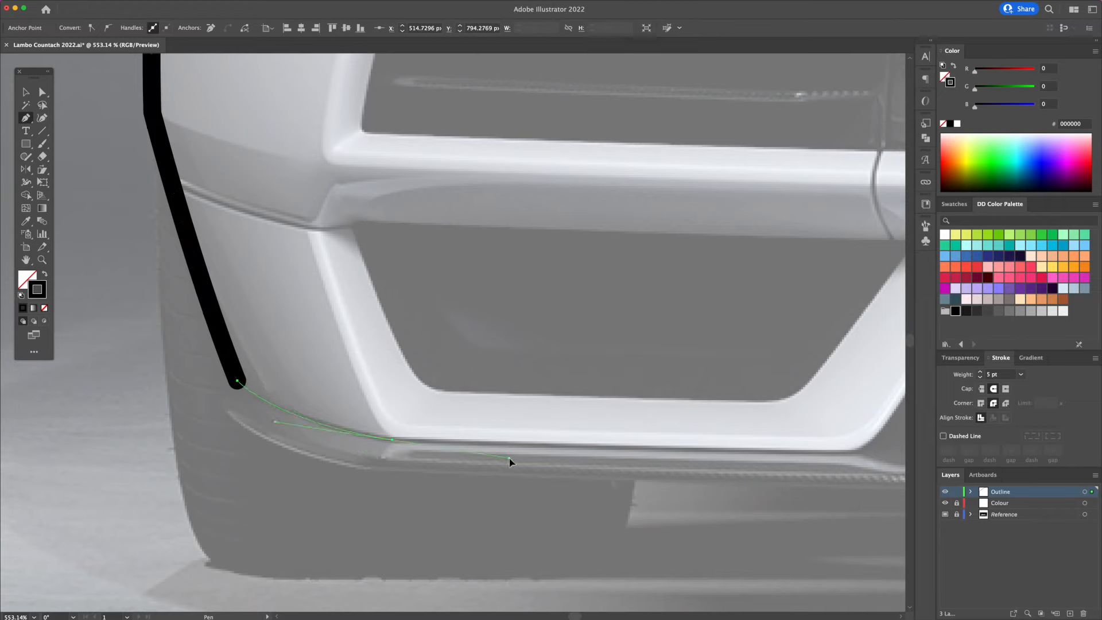
- Continue the outer car outline along the lower bumper edge, up its inner slant and straight across to the car's centre
scroll(509, 458, right, 5)
click(614, 450)
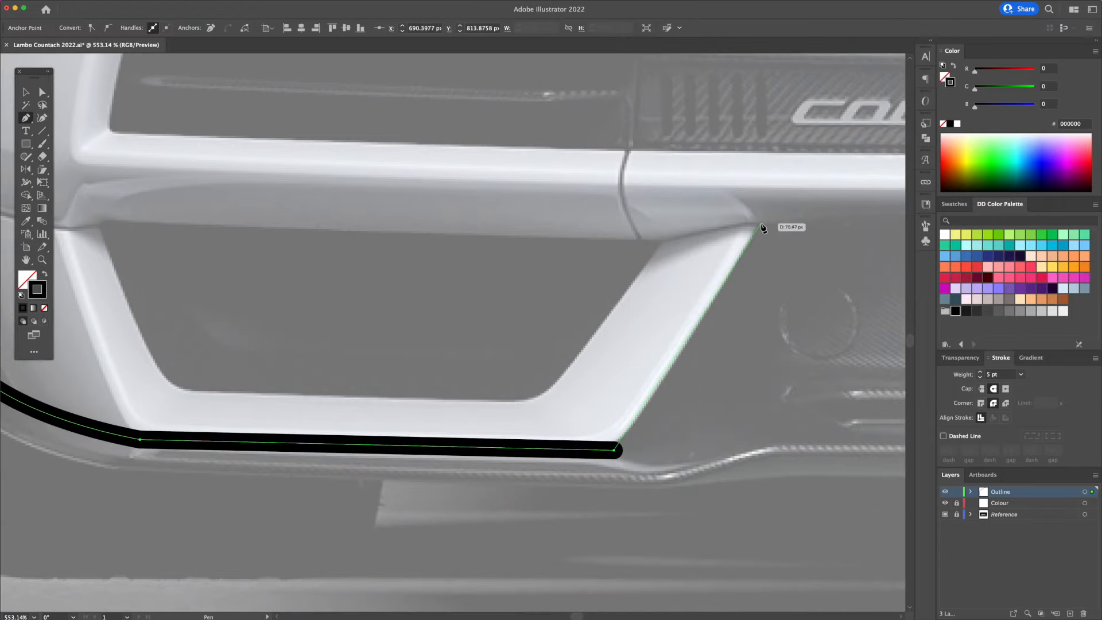
click(763, 227)
scroll(239, 300, down, 3)
click(587, 297)
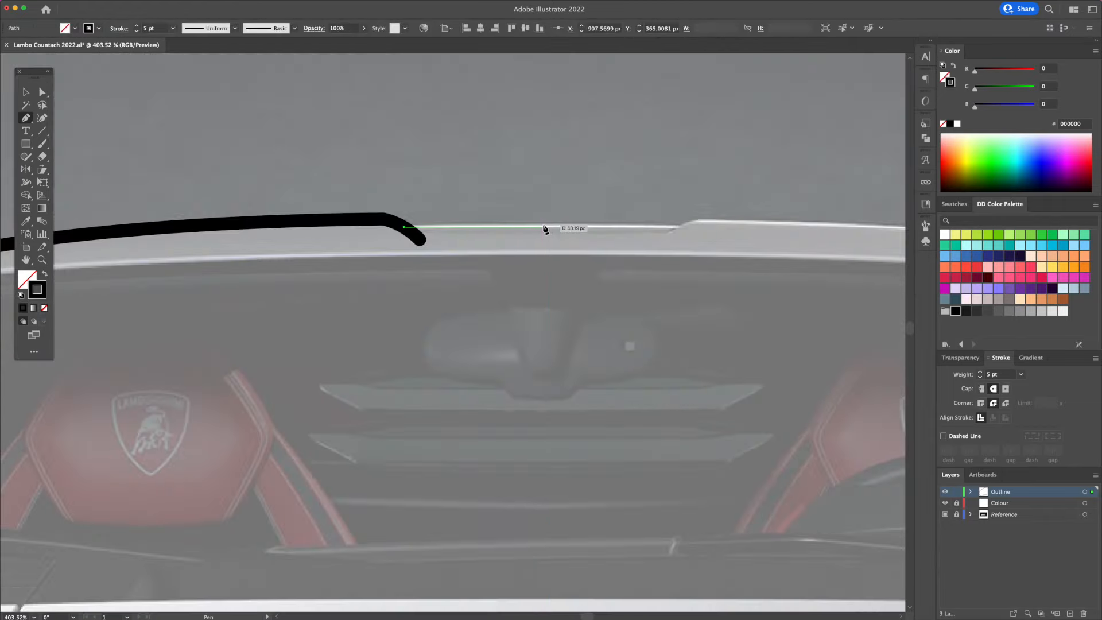
- Draw the straight centre segment of the roof line and trace the left half of the windscreen outline
click(545, 227)
scroll(554, 227, down, 2)
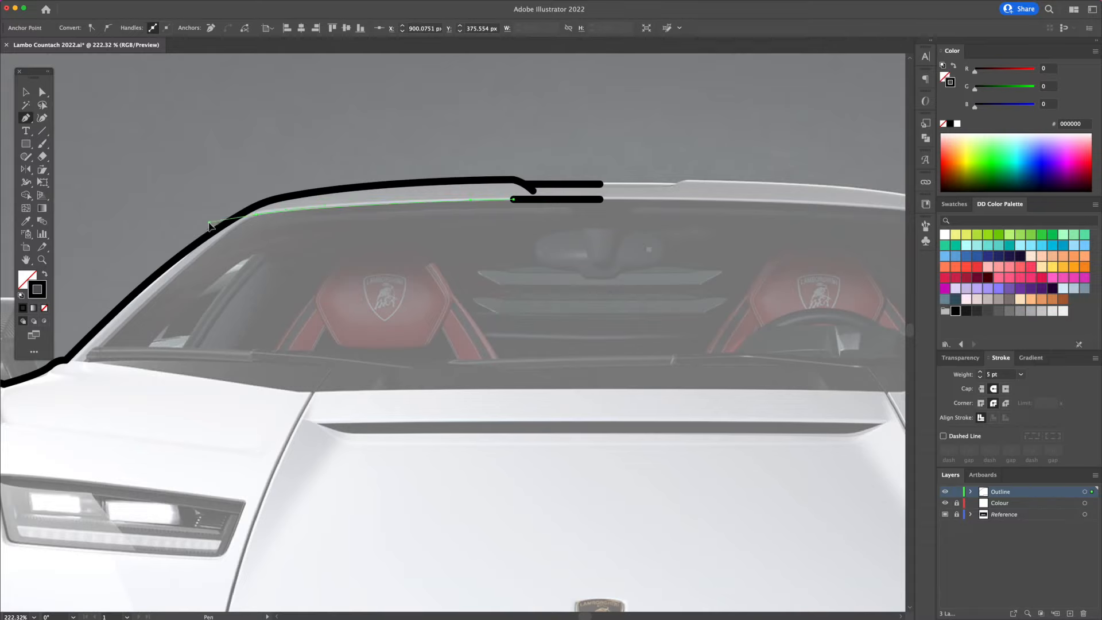
drag(185, 224, 328, 186)
drag(122, 371, 113, 395)
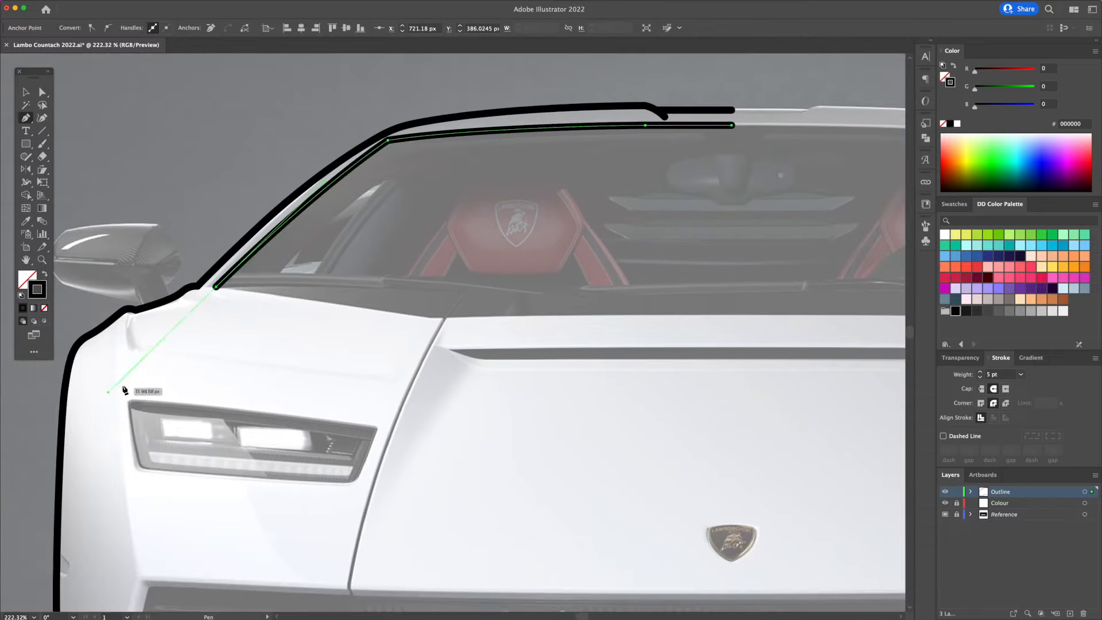
click(428, 322)
scroll(463, 325, right, 5)
click(482, 326)
key(shift+super+a)
- Trace the left half of the dark vent slot below the windscreen, ending at the car's centre
scroll(488, 323, up, 4)
click(663, 240)
click(228, 240)
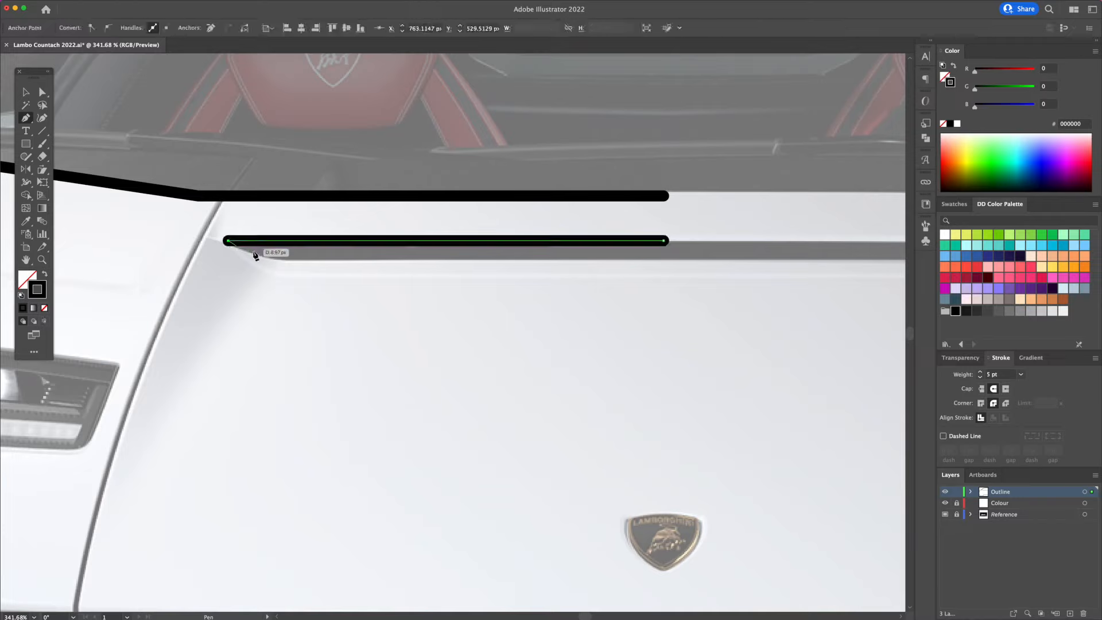
click(664, 263)
key(a)
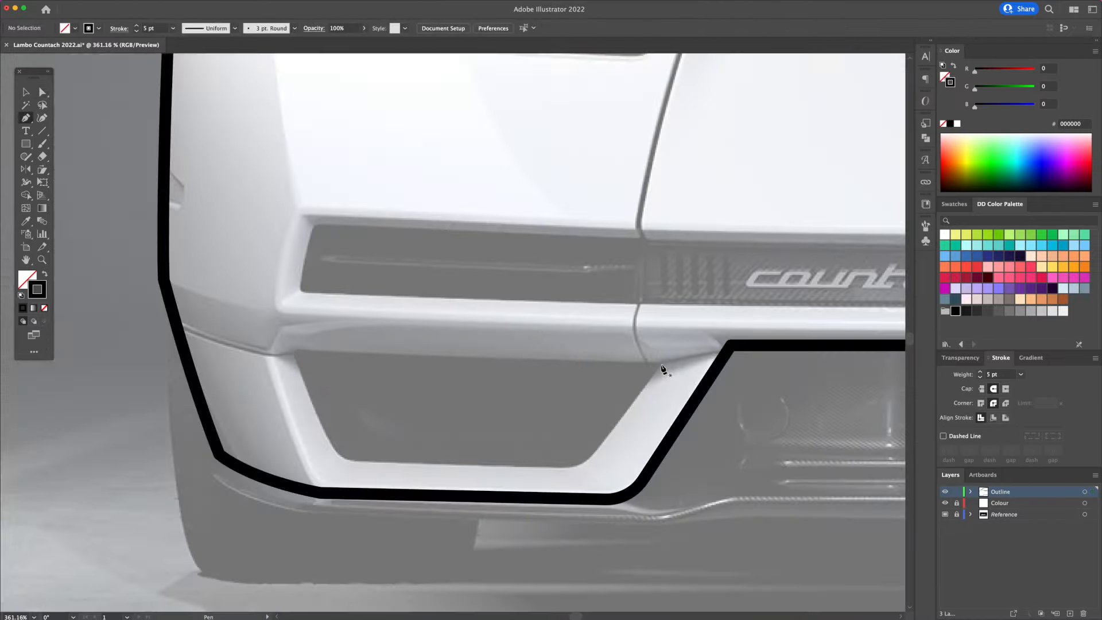
- Trace the lower left air intake as a closed four-sided path
click(660, 364)
click(292, 351)
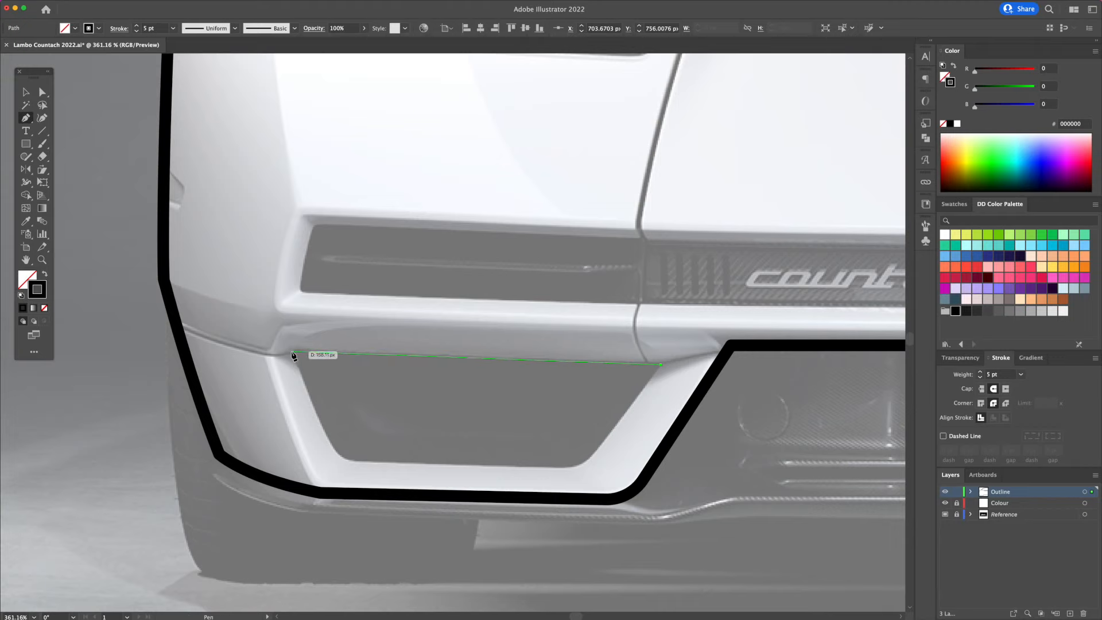
click(339, 462)
click(582, 470)
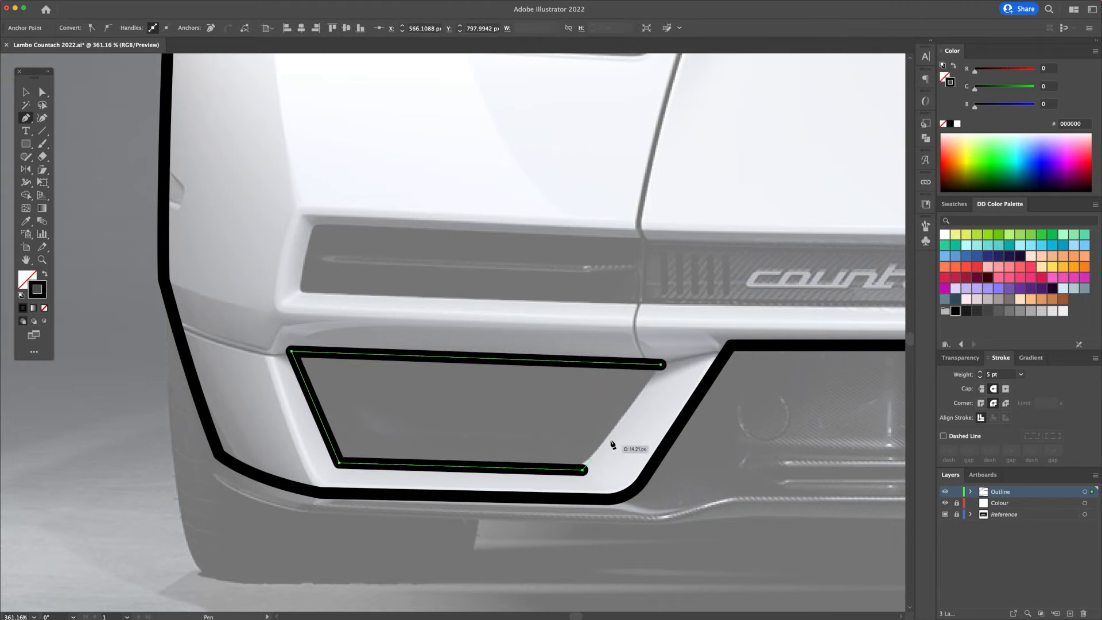
click(653, 368)
- Round the two lower corners of the air intake path to match the photo, checking in wireframe view
key(super+y)
key(a)
click(340, 462)
shift+click(582, 469)
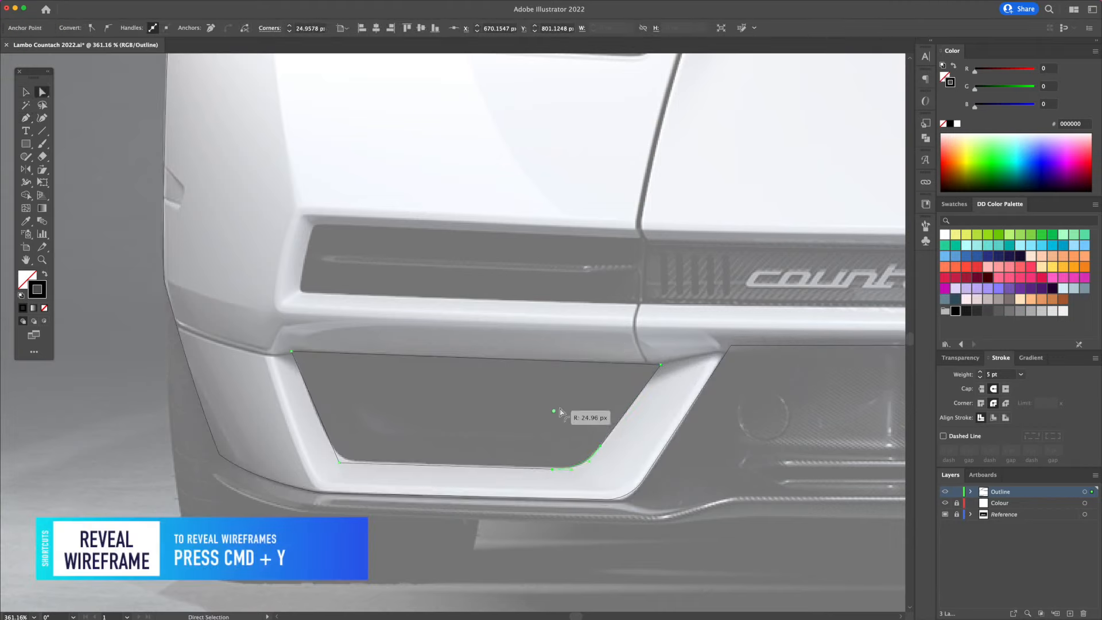
drag(361, 424, 361, 427)
key(v)
click(432, 418)
key(super+y)
- Turn the air intake's black stroke into a solid black fill and restore stroke-only drawing for new paths
click(474, 360)
key(shift+x)
click(522, 240)
key(shift+x)
- Draw a 3 pt curved panel seam from the air intake's upper-left corner to the car's outer outline
key(p)
drag(291, 352, 447, 347)
click(447, 347)
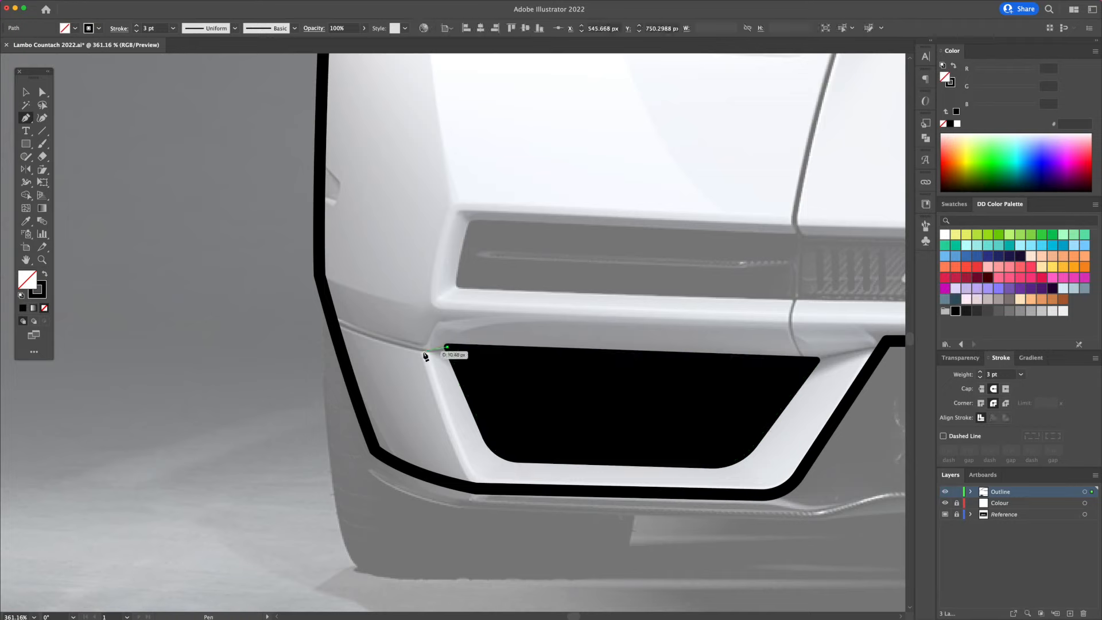
click(423, 352)
drag(330, 317, 297, 295)
scroll(300, 294, right, 5)
key(v)
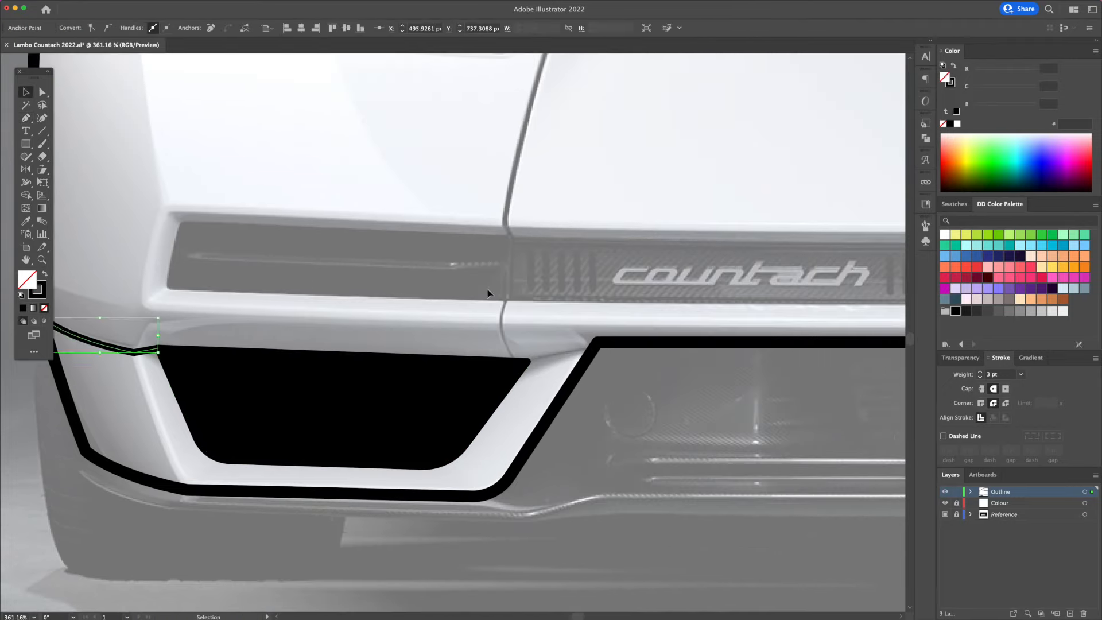
click(399, 284)
- Draw a short 3 pt seam from the air intake's upper-right corner to the corner of the bumper outline
key(p)
click(528, 362)
click(597, 342)
key(v)
click(609, 383)
- Trace the upper edge of the countach grille strip from the car's centre to the strip's left end
scroll(610, 383, down, 5)
key(p)
click(614, 384)
click(235, 384)
drag(236, 383, 513, 399)
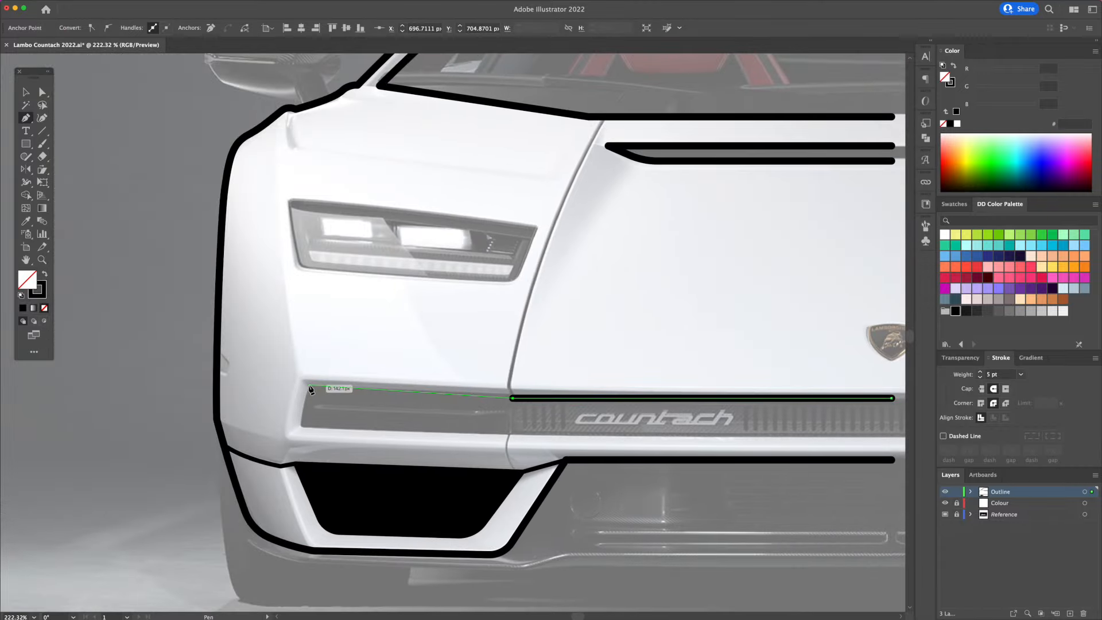
click(309, 385)
- Duplicate the grille strip's upper line down to its lower edge and adjust the copy's left end
key(v)
drag(556, 401, 556, 439)
key(a)
mouse_move(288, 427)
mouse_down()
mouse_move(405, 426)
mouse_move(327, 417)
mouse_up()
click(346, 420)
- Connect the left ends of the upper and lower grille strip lines with a 5 pt path segment
key(p)
click(346, 319)
click(323, 415)
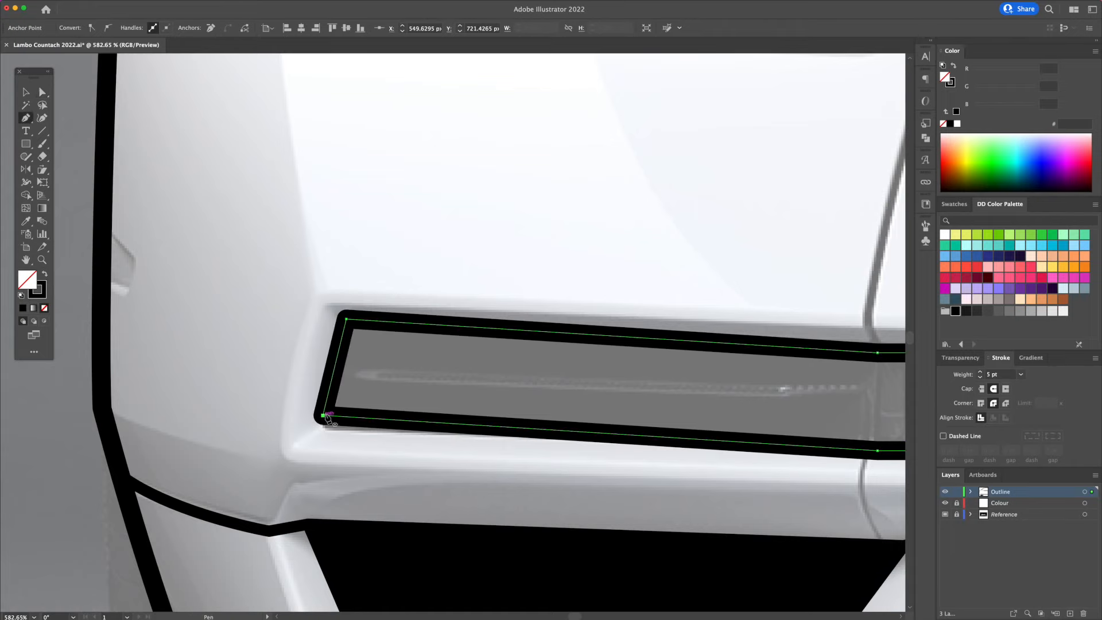
key(ctrl+shift+a)
- Draw the bent 3 pt panel seam from the grille strip's lower edge down to the air intake seam
scroll(328, 419, down, 5)
click(475, 383)
click(470, 402)
click(484, 435)
key(v)
click(430, 410)
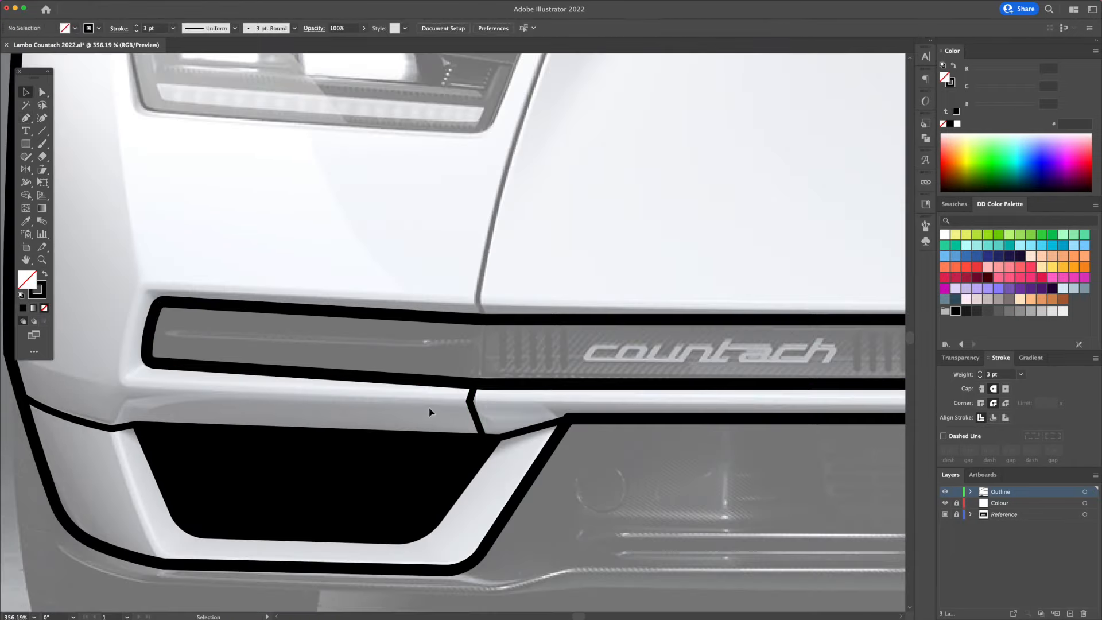
- Isolate the grille strip path and draw a closed helper shape around its left section, with its right side along the panel gap
scroll(460, 410, up, 2)
click(460, 407)
double_click(471, 325)
click(494, 303)
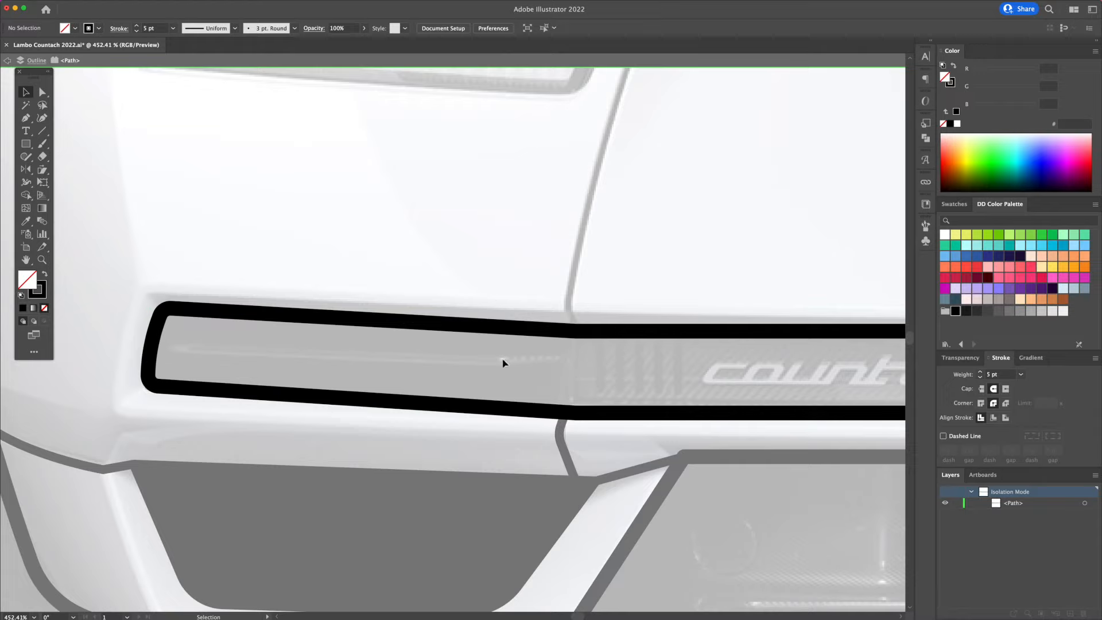
click(564, 285)
click(576, 331)
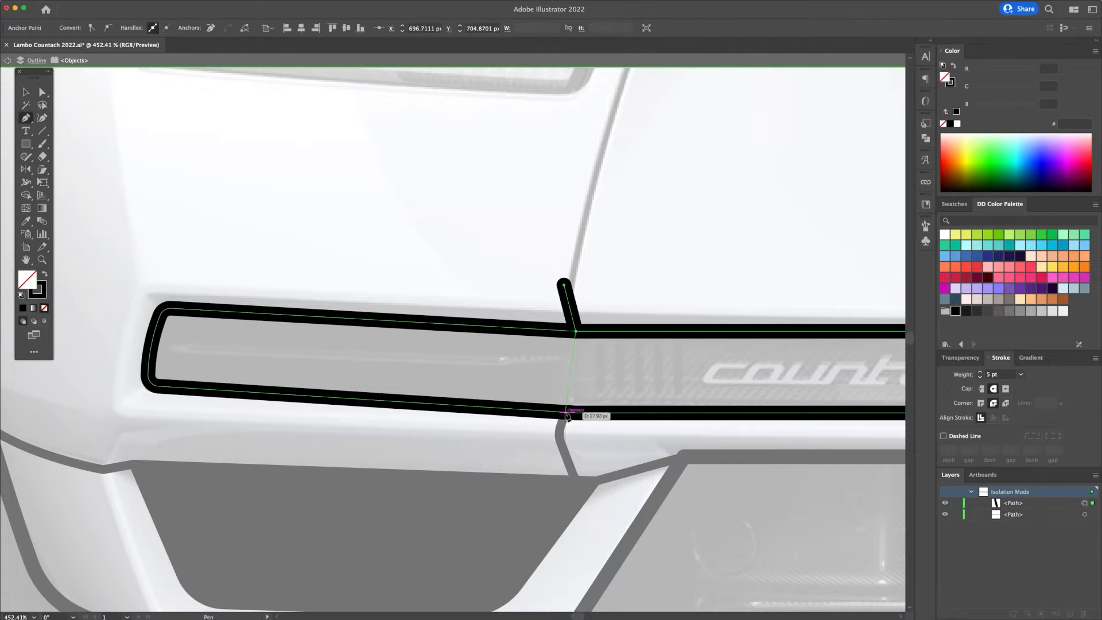
click(575, 412)
click(118, 420)
click(97, 278)
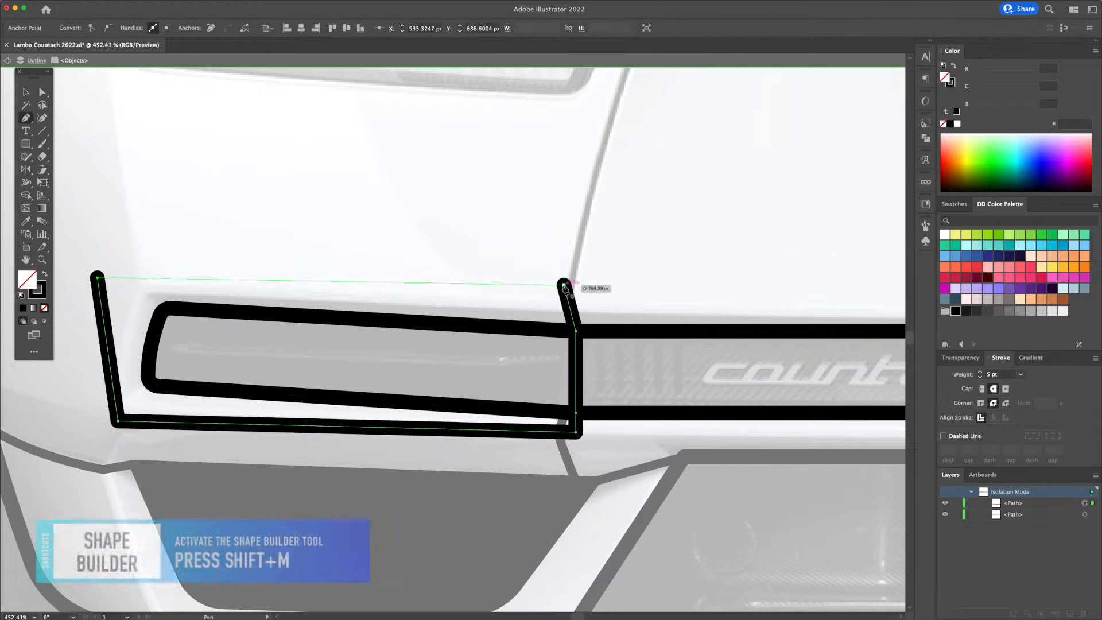
click(564, 285)
- Remove the helper shape's area outside the grille strip with Shape Builder, keeping the vertical divider
key(super+a)
key(shift+m)
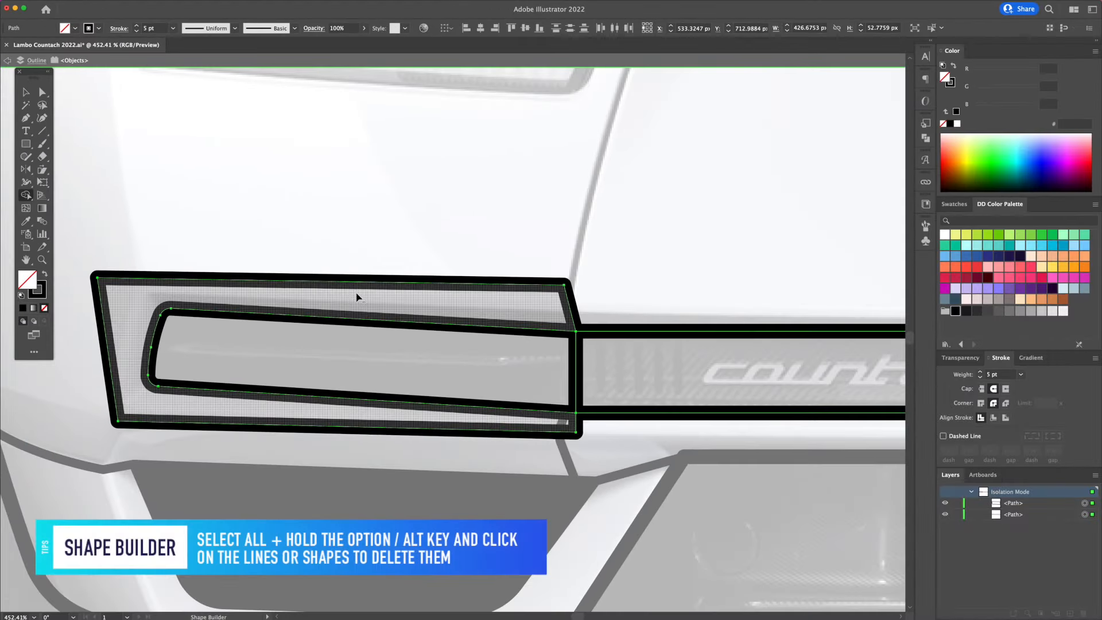
alt+click(356, 297)
key(v)
click(362, 273)
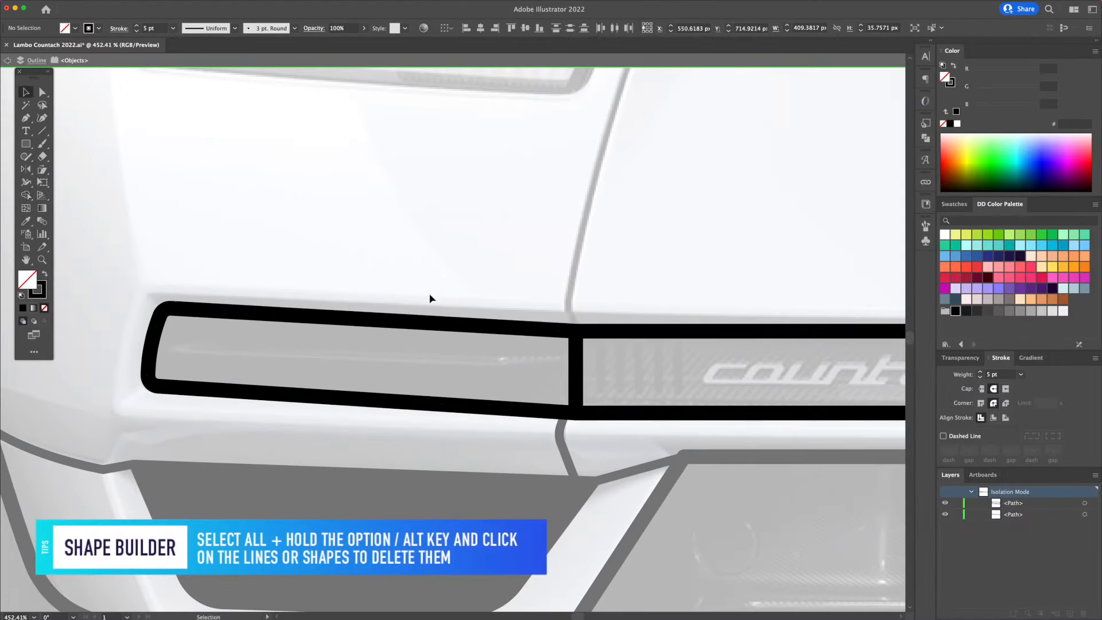
drag(574, 357, 569, 225)
key(super+z)
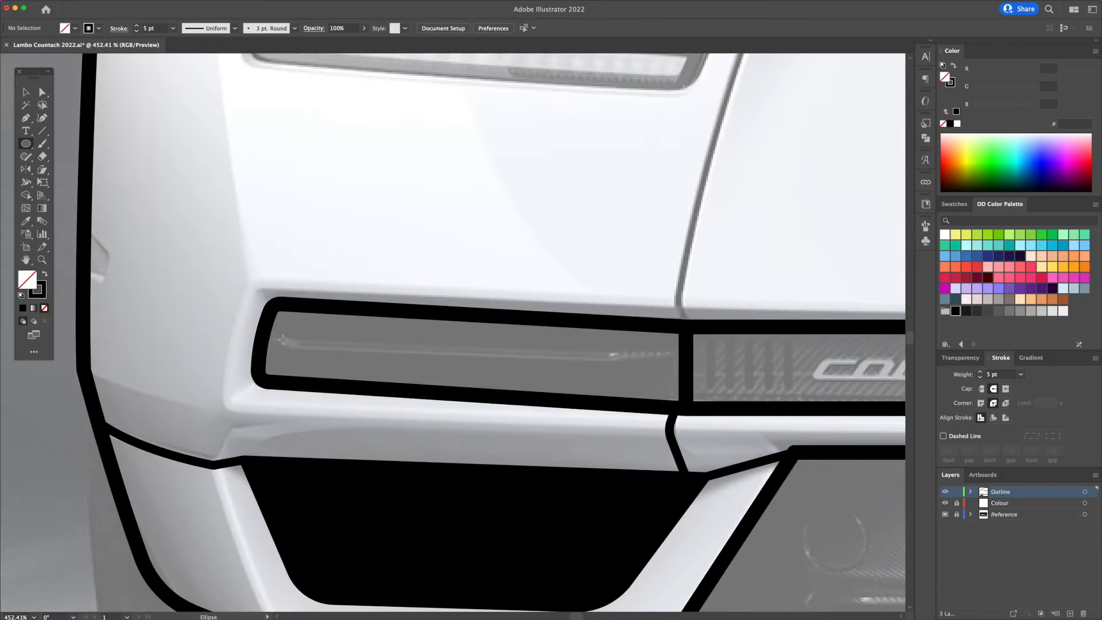
- Draw a flat ellipse about 124 px wide inside the left grille section, set its stroke to 3 pt and tilt it slightly
drag(283, 339, 652, 365)
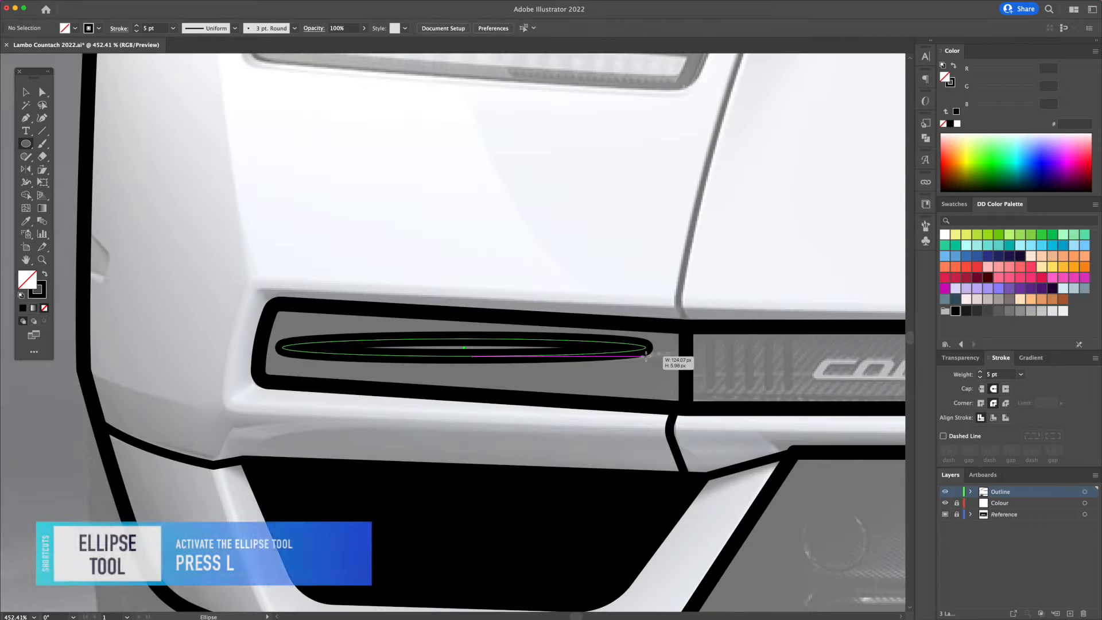
key(v)
click(980, 377)
click(980, 377)
drag(591, 361, 600, 367)
click(553, 277)
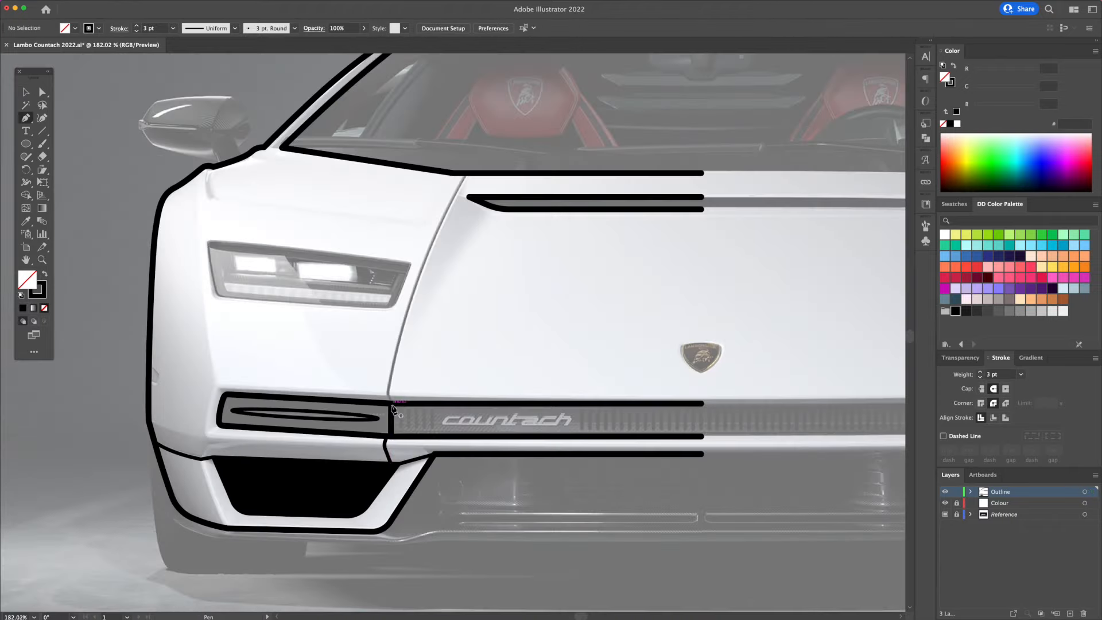
- Trace the curved seam between fender and bonnet from the grille divider up to the windscreen line
click(386, 396)
key(shift+grave)
drag(430, 277, 423, 273)
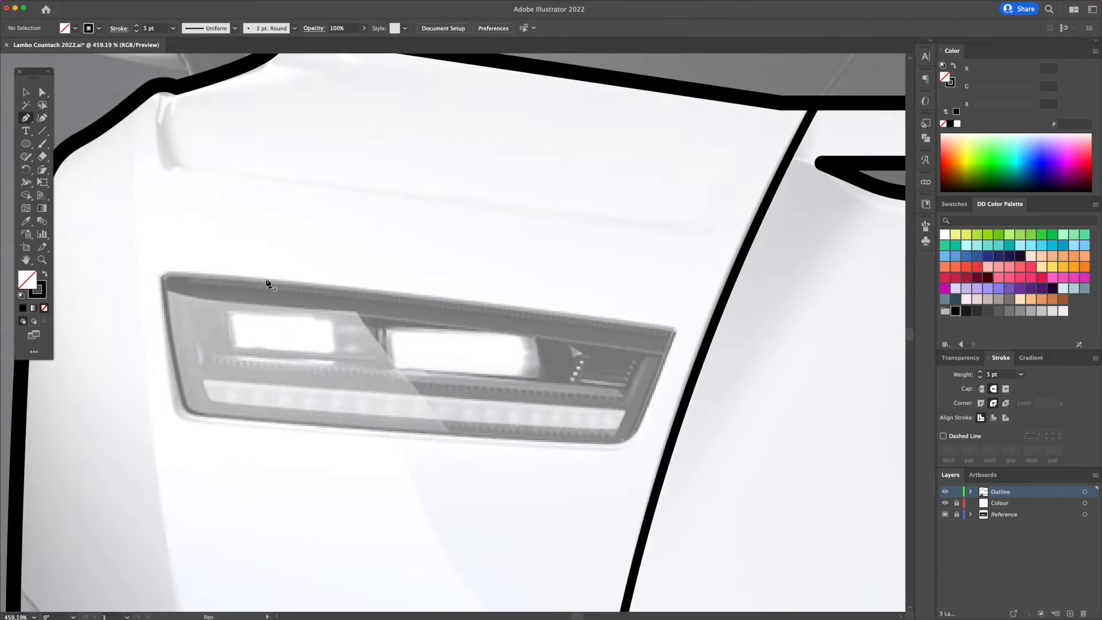
- Trace the left headlight as a closed four-sided path with a 5 pt stroke
click(160, 268)
click(676, 327)
click(630, 448)
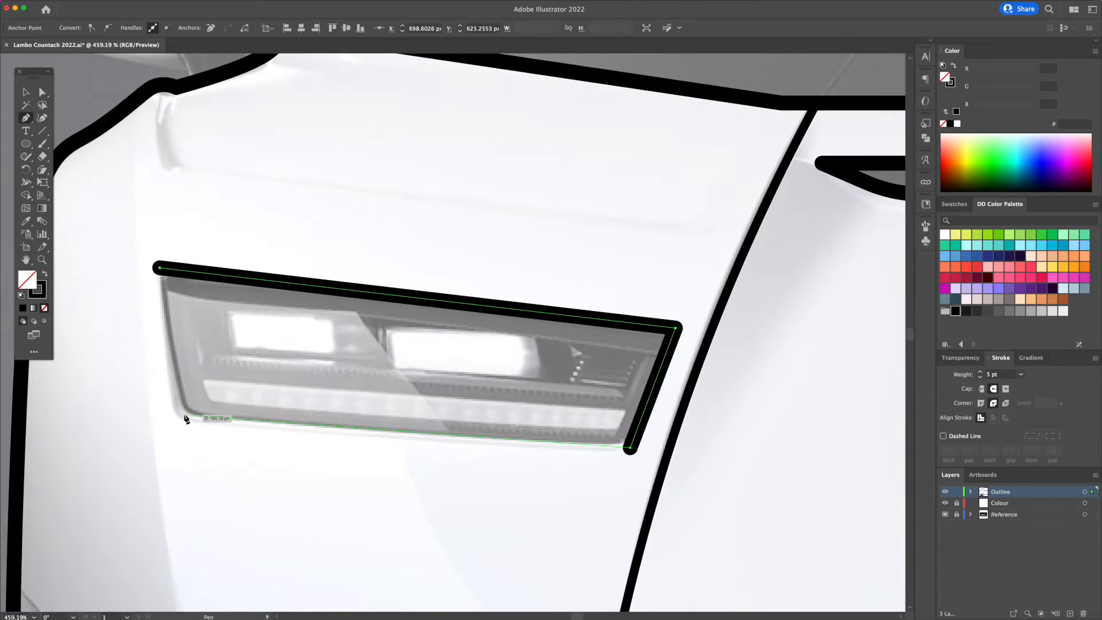
click(184, 414)
click(159, 267)
- Round the headlight path's two lower corners and upper-left corner to match the photo, checking in wireframe view
key(super+y)
click(630, 447)
drag(623, 439, 611, 419)
click(183, 413)
drag(192, 405, 200, 396)
key(v)
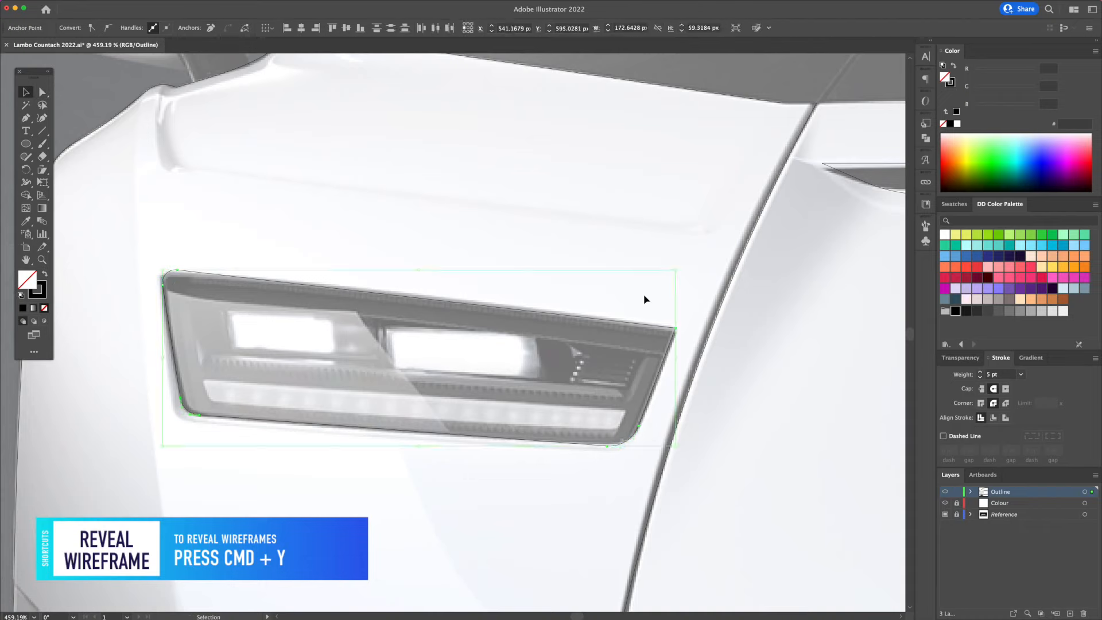
key(super+y)
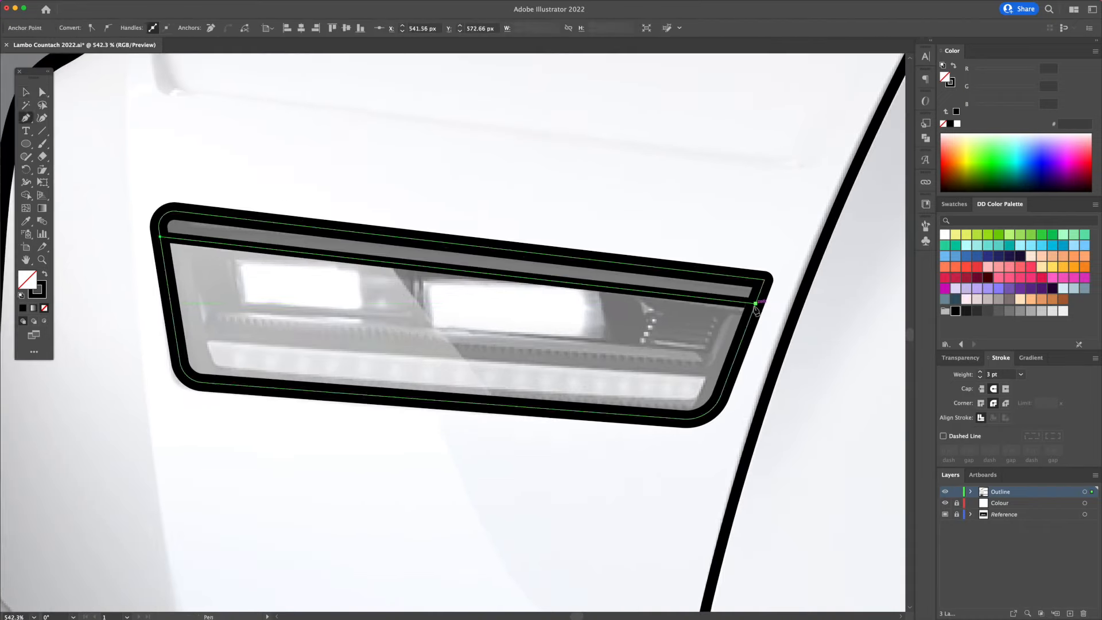
- Draw two slanted 3 pt lines inside the headlight, one parallel to its right edge and one parallel to its left edge
key(p)
click(728, 301)
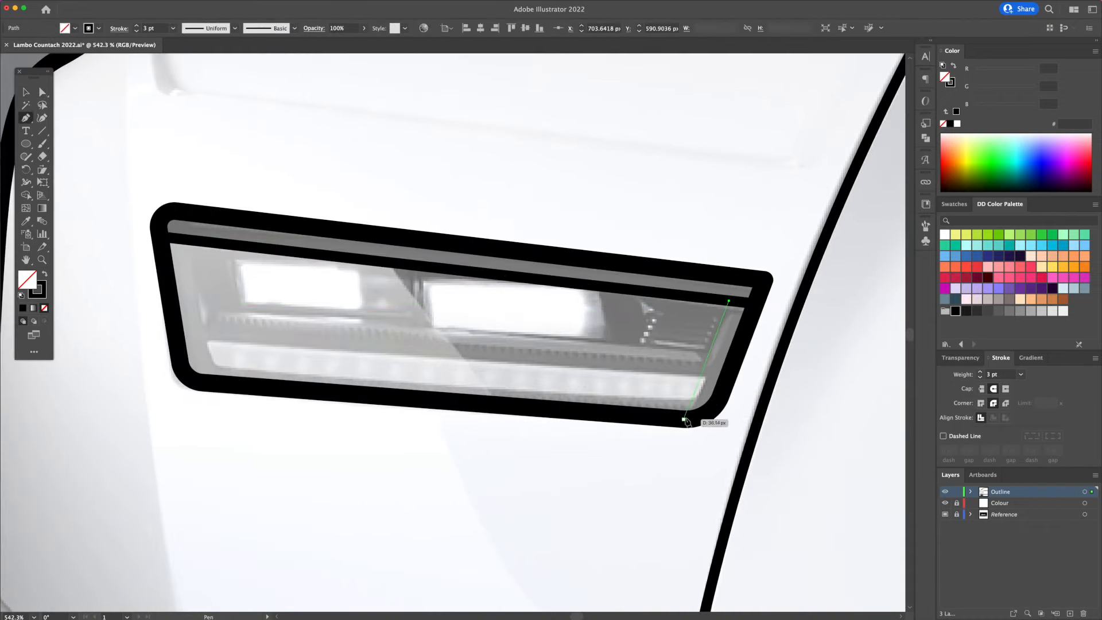
click(688, 411)
key(Escape)
click(192, 240)
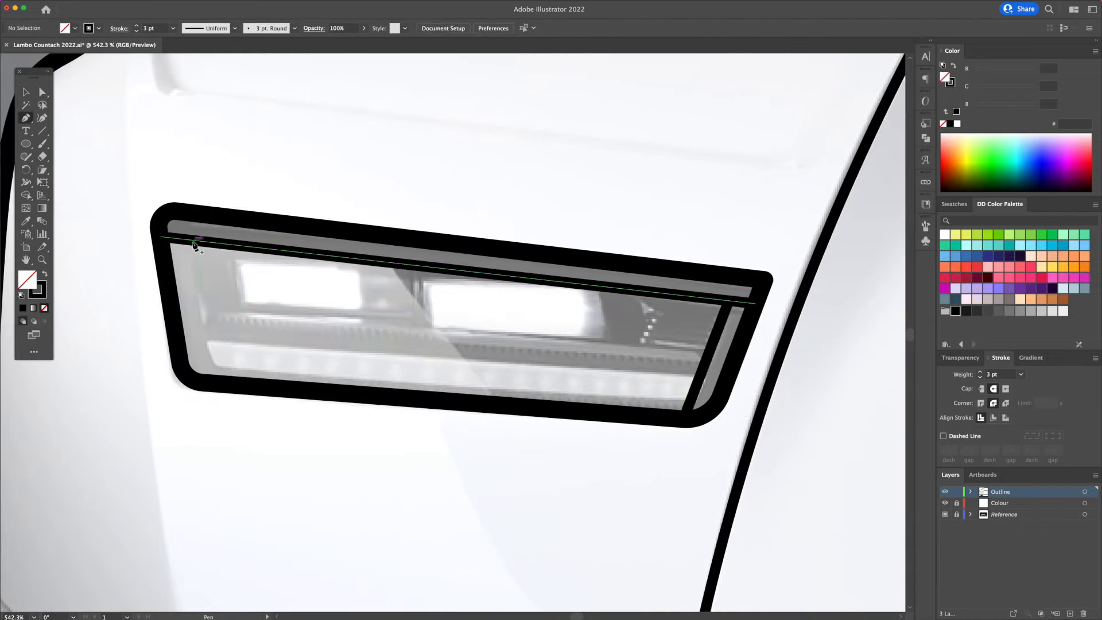
click(217, 379)
key(v)
click(231, 409)
- Draw a 3 pt line across the lower part of the headlight between the two slanted inner lines
click(211, 349)
click(696, 388)
key(v)
click(579, 460)
- Duplicate the lower headlight line slightly upward and extend its right end to the slanted inner line
alt+drag(518, 373, 516, 347)
key(a)
drag(695, 360, 706, 362)
key(v)
click(574, 465)
- Draw a rectangle around the headlight's left lamp and trim the part above the upper inner line with Shape Builder
scroll(573, 401, left, 3)
drag(26, 143, 70, 142)
drag(304, 232, 437, 311)
key(v)
shift+click(439, 259)
key(shift+m)
alt+click(438, 252)
key(v)
click(521, 181)
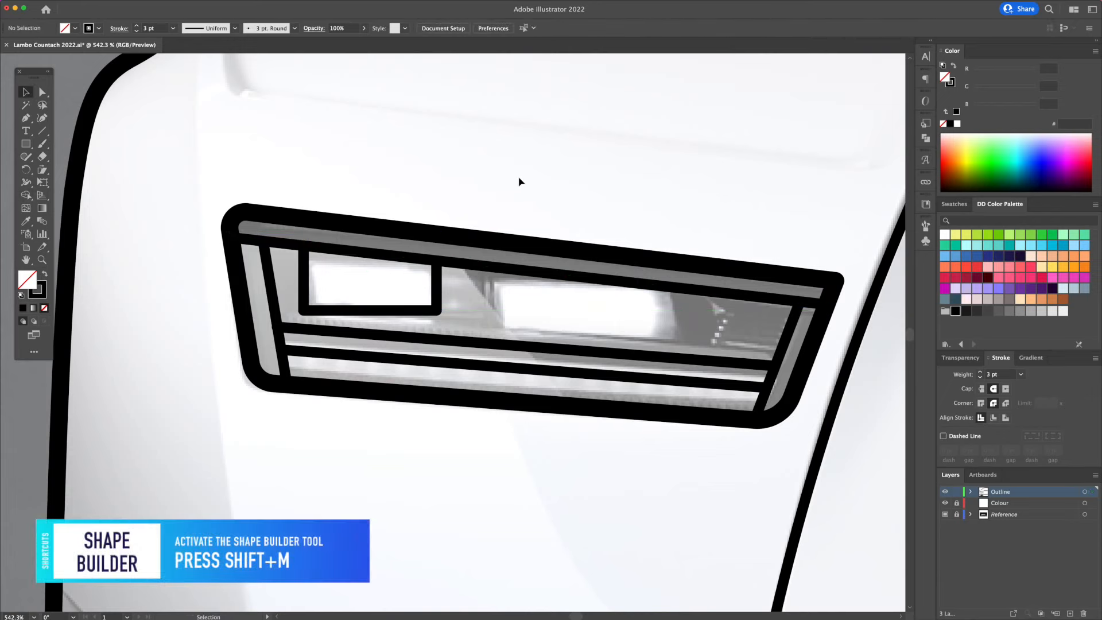
- Draw a rectangle around the headlight's right lamp and trim its overlap with the upper inner line using Shape Builder
drag(494, 256, 673, 343)
key(v)
shift+click(679, 285)
key(shift+m)
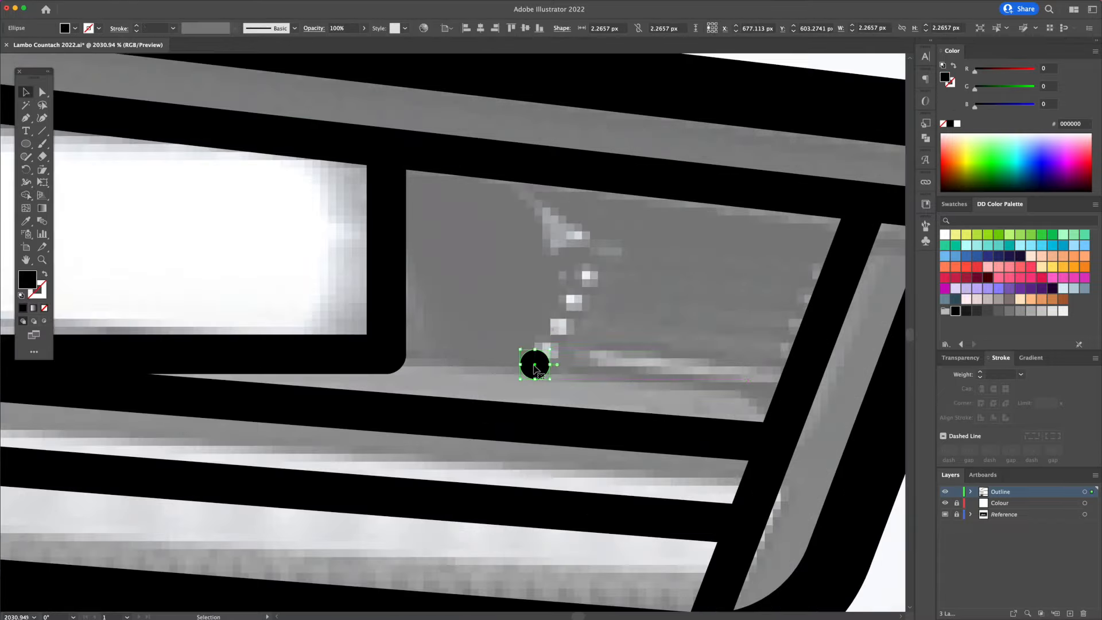
- Duplicate the small black circle into a bent row of dots over the light points at the headlight's right end
drag(534, 364, 533, 325)
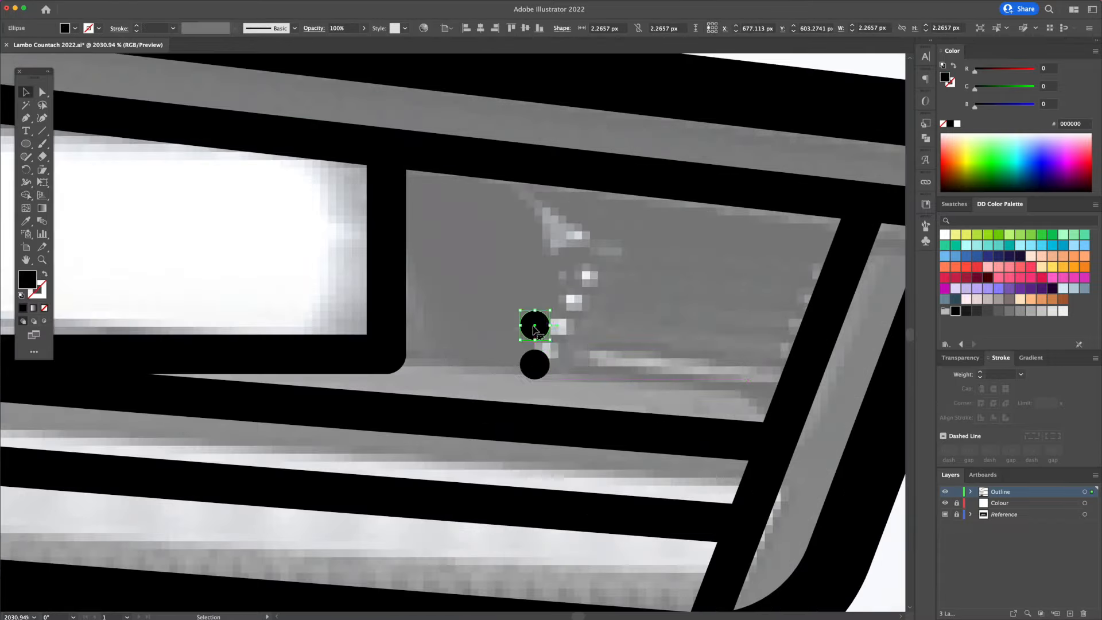
drag(515, 376, 569, 241)
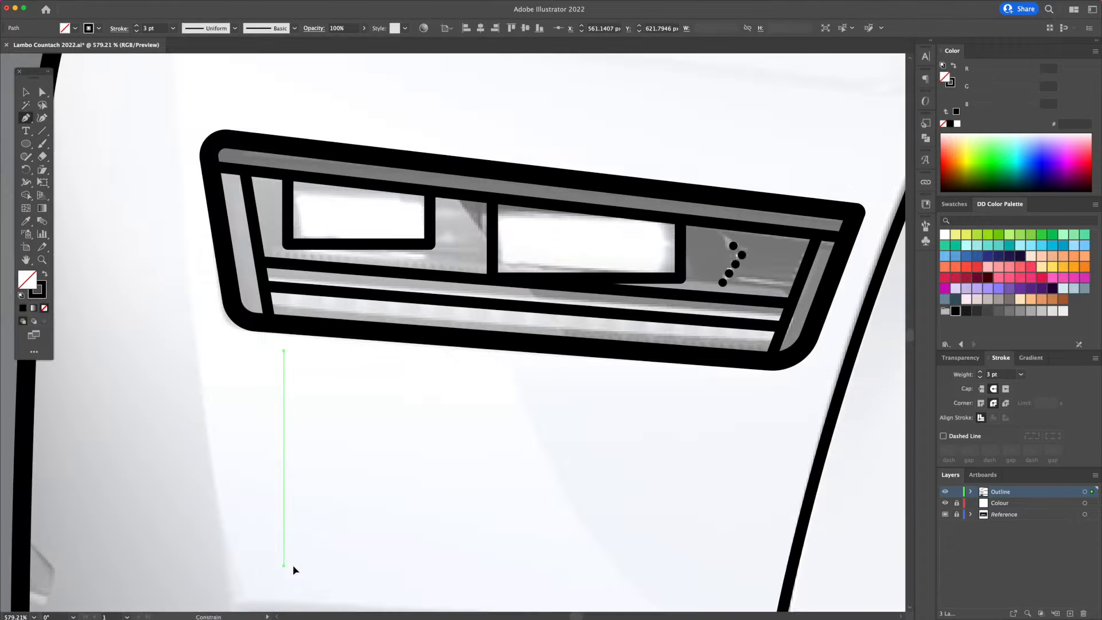
- Slant the vertical 3 pt line, place it across the headlight's left part and copy it a short distance to the right
key(v)
scroll(304, 545, down, 2)
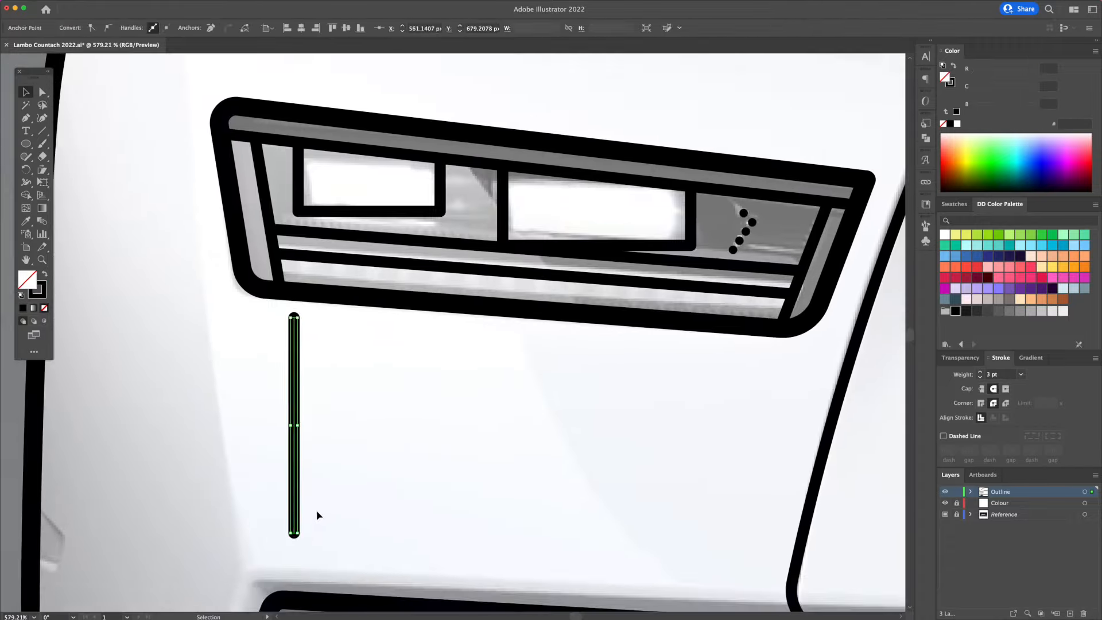
drag(293, 535, 356, 375)
key(v)
key(a)
key(v)
click(367, 383)
- Repeat the duplication to spread evenly spaced slanted lines across the headlight
key(super+d)
key(super+d)
key(super+d)
key(super+d)
key(super+d)
key(super+d)
key(super+d)
key(super+d)
key(super+d)
key(super+d)
key(super+d)
key(super+d)
key(super+d)
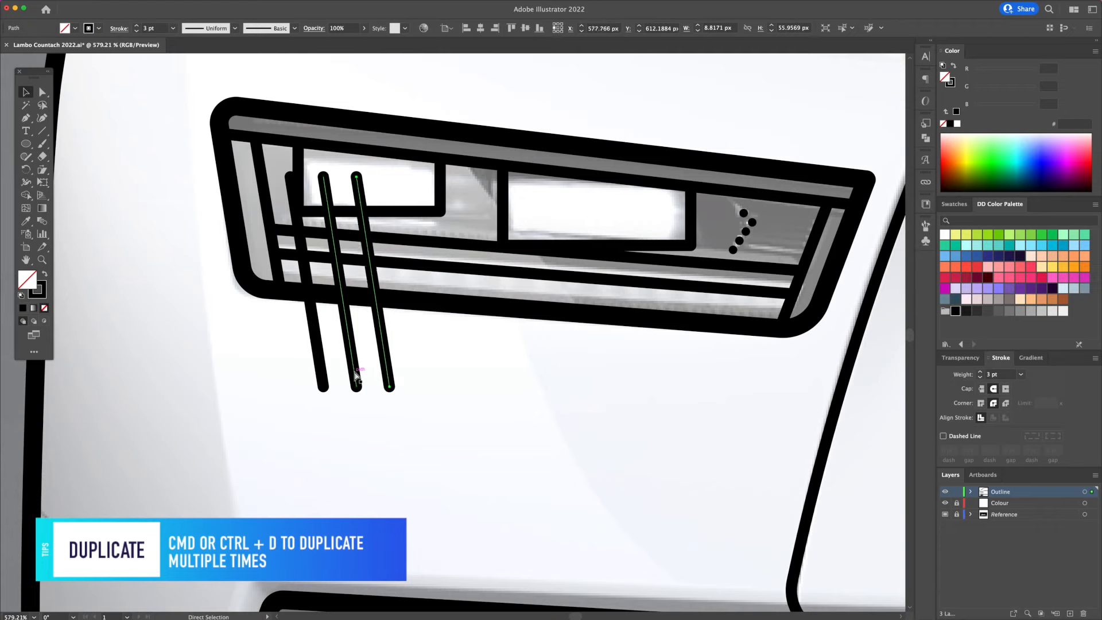
- Trim the slanted lines with Shape Builder so that only the segments between the headlight's two lower lines remain
key(super+a)
key(shift+m)
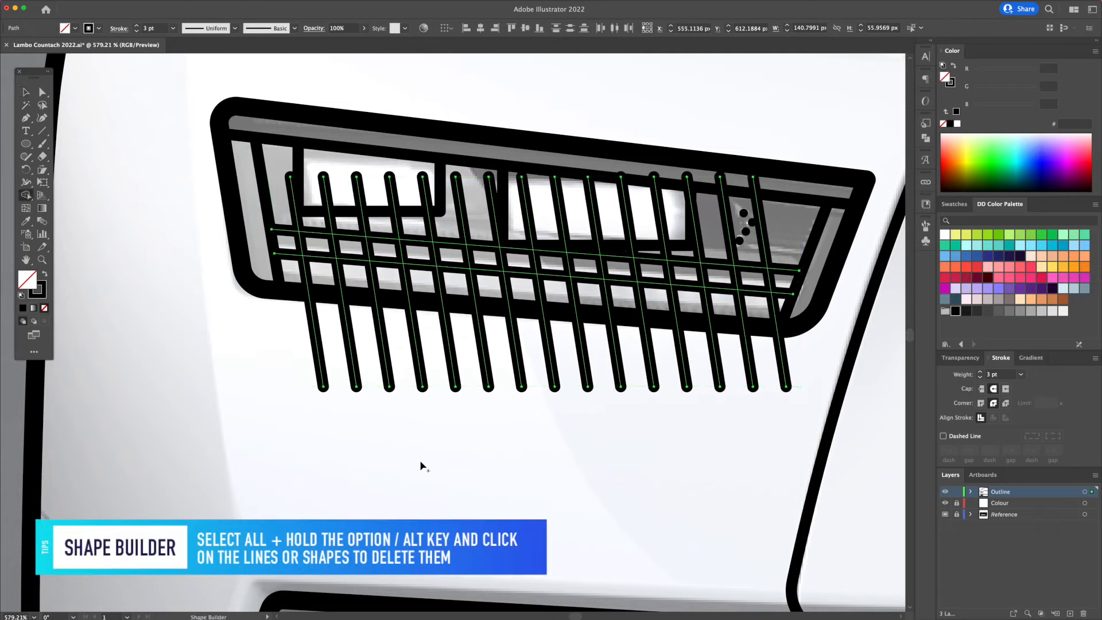
drag(528, 351, 800, 348)
drag(791, 218, 272, 212)
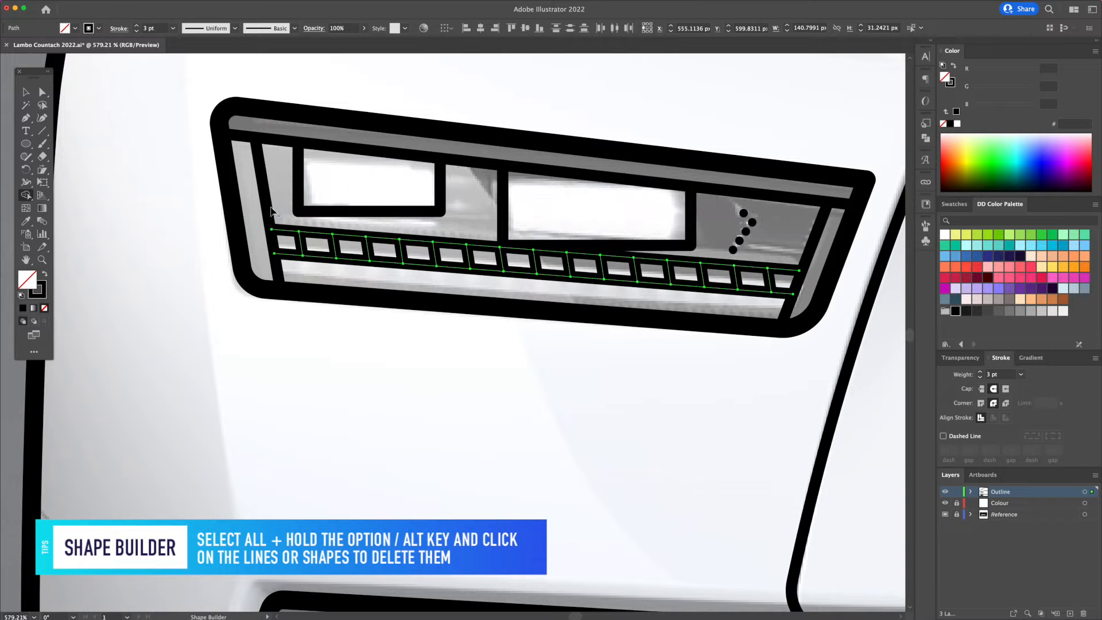
key(v)
click(506, 367)
drag(568, 273, 567, 327)
key(super+z)
- Draw a 5 pt line along the underside of the front lip, from the bumper's outer corner to the car's centre
click(541, 401)
drag(579, 388, 552, 408)
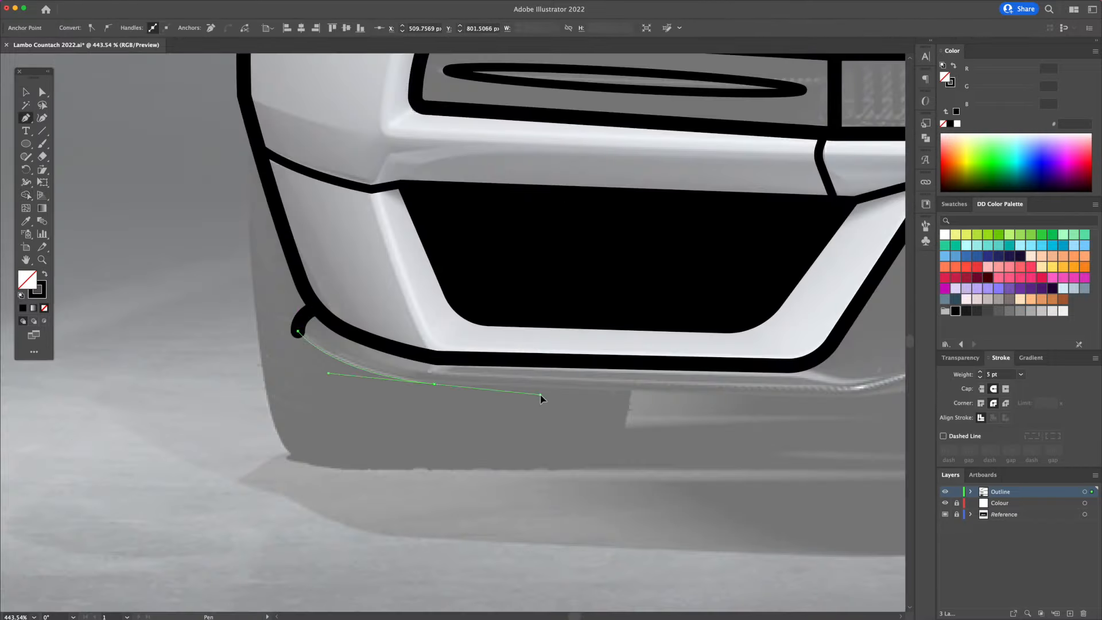
scroll(541, 396, right, 10)
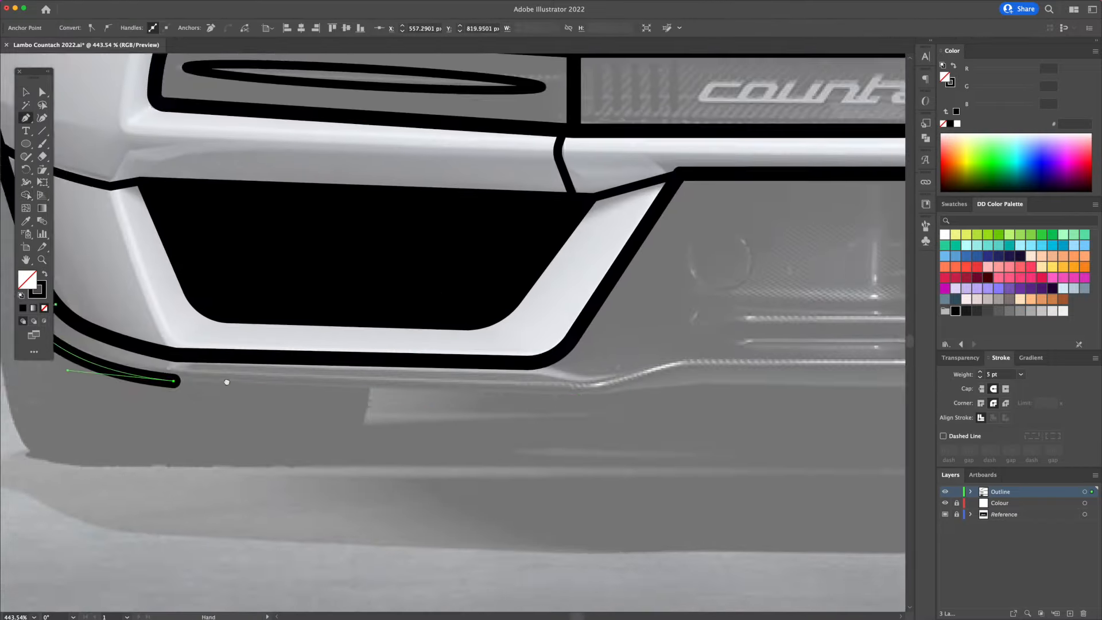
drag(506, 391, 545, 394)
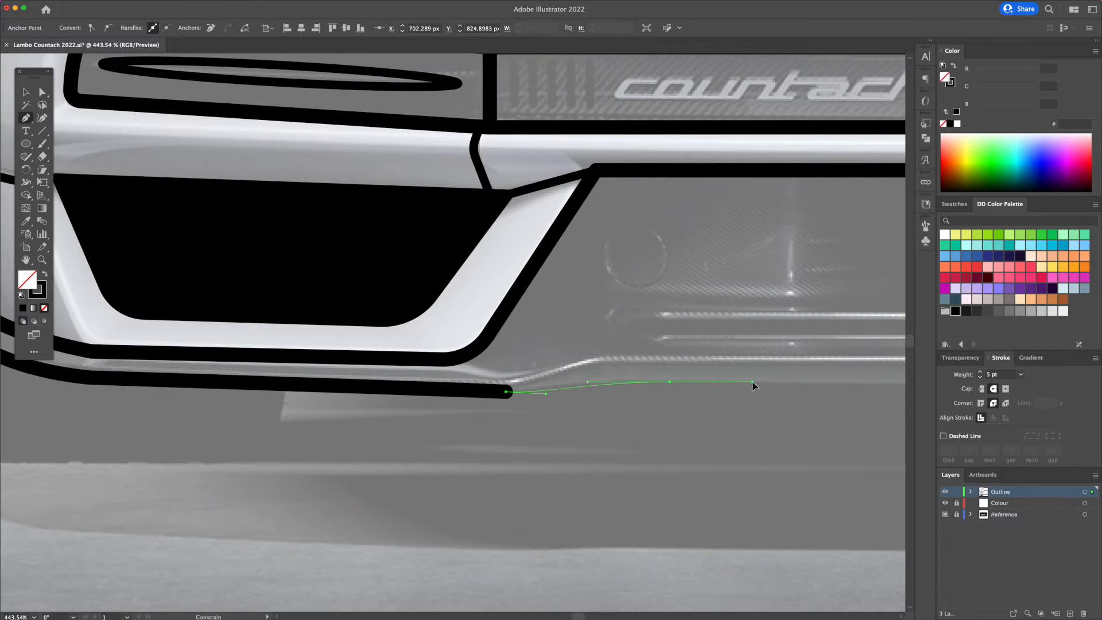
drag(746, 384, 340, 387)
click(841, 386)
super+click(787, 408)
drag(787, 408, 527, 419)
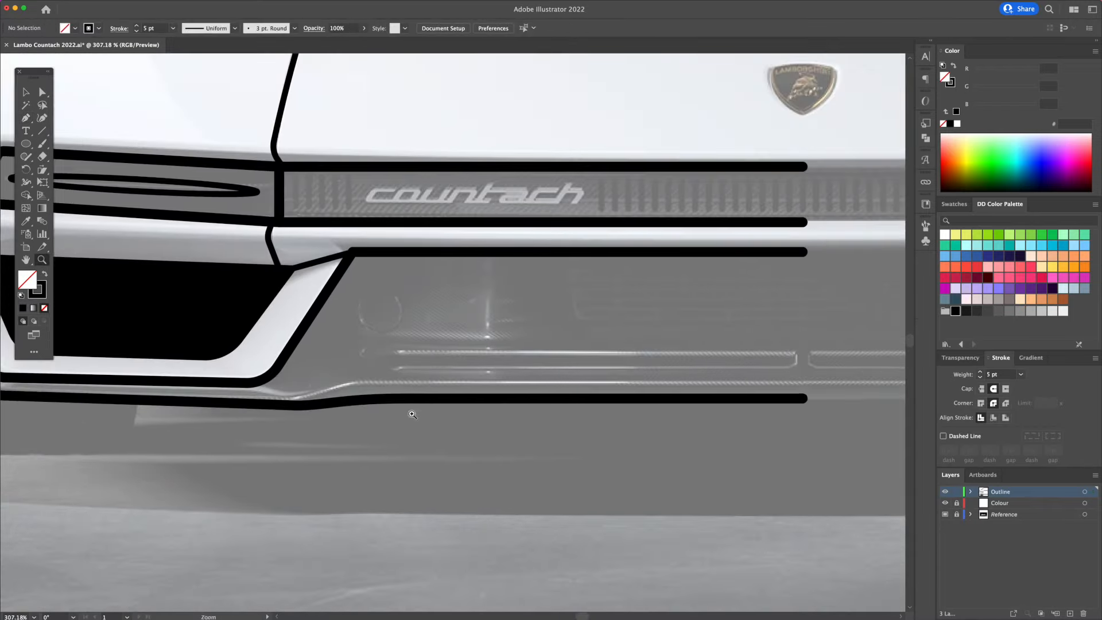
- Trace the inner edge of the front lip with a 5 pt line from the bumper's lower corner to the car's centre
drag(373, 393, 412, 395)
click(253, 403)
drag(335, 383, 373, 384)
drag(608, 383, 394, 396)
click(731, 388)
super+click(688, 411)
drag(689, 402, 574, 396)
drag(545, 359, 368, 393)
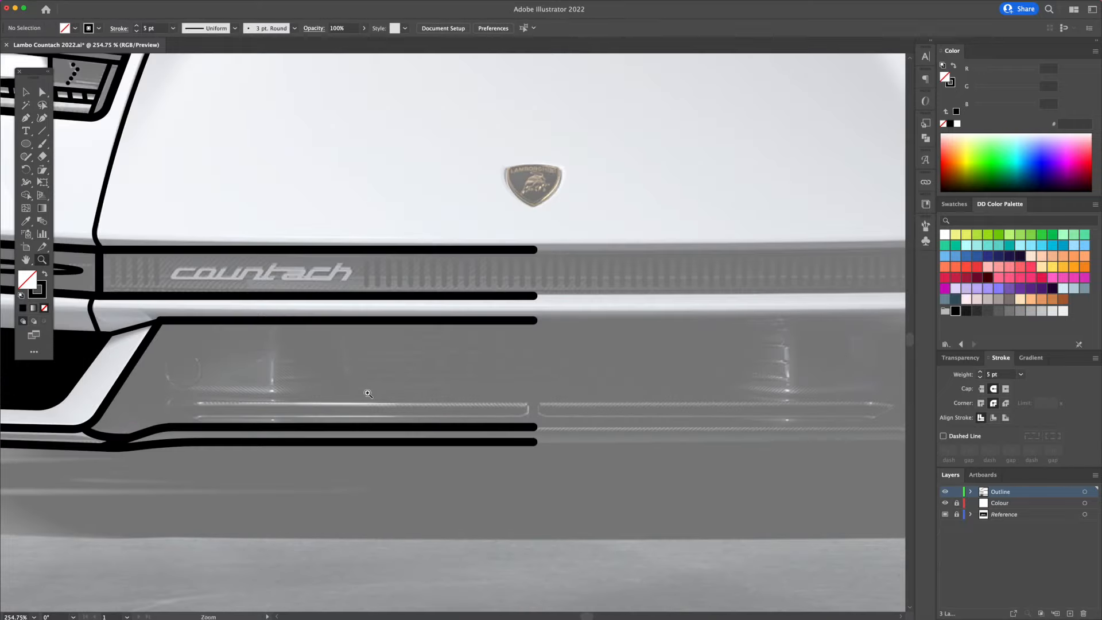
- Draw a 5 pt line slanting down from the grille's upper edge and running horizontally to the car's centre
click(326, 320)
click(341, 381)
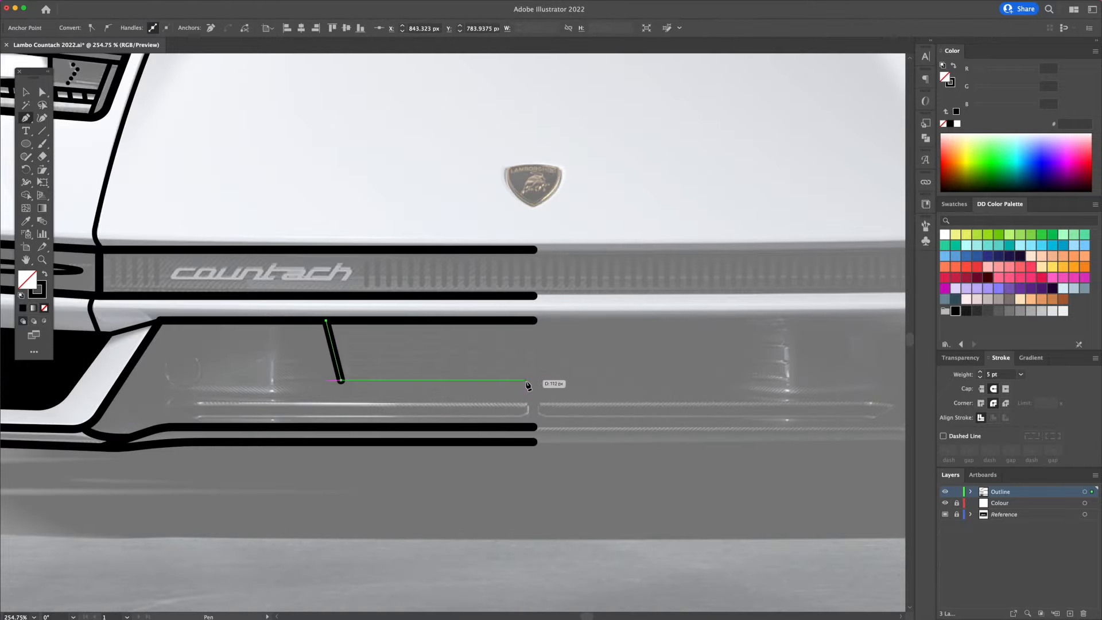
click(534, 380)
super+click(577, 384)
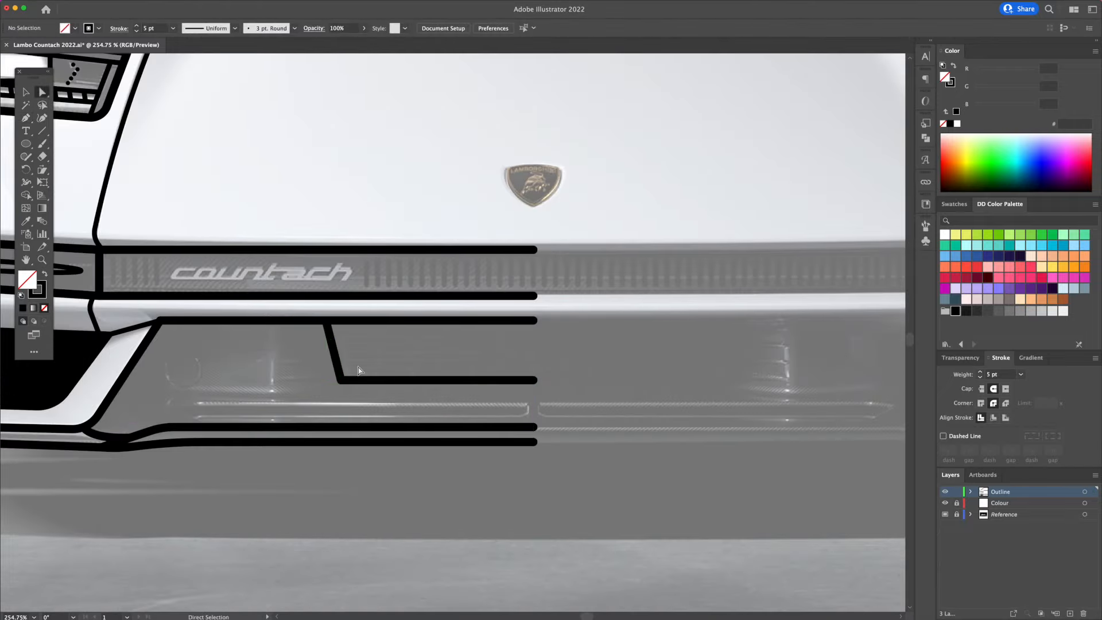
- Extend the grille divider outward from its lower corner with a bent 5 pt line and outline the round sensor above it
click(342, 380)
scroll(350, 381, up, 1)
drag(350, 381, 588, 392)
click(490, 409)
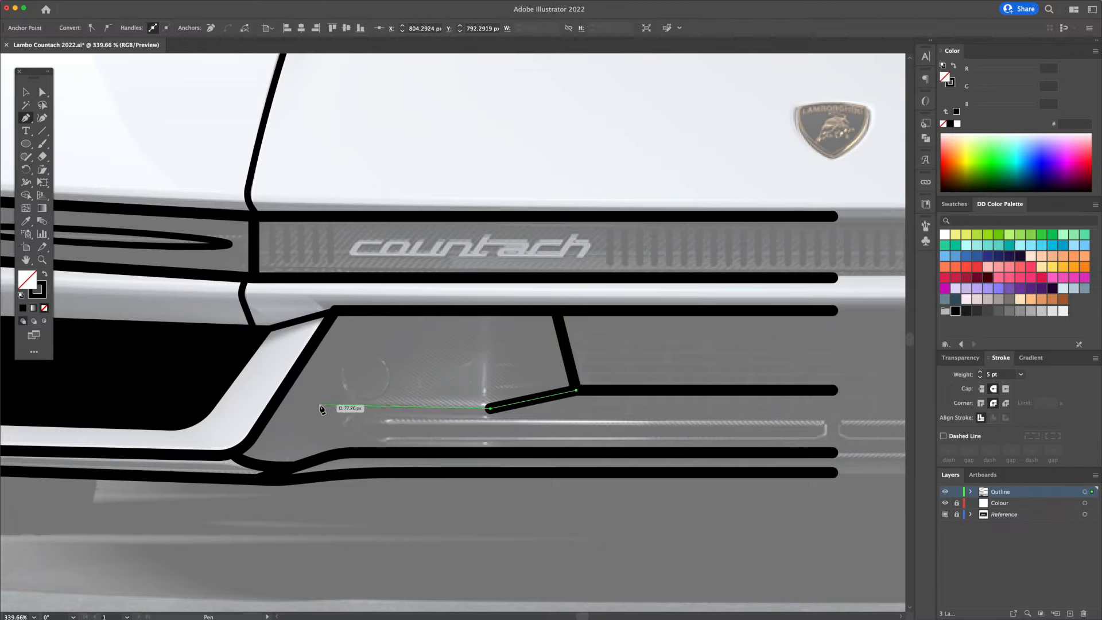
click(322, 408)
super+click(424, 373)
drag(346, 352, 391, 392)
- Draw a closed 3 pt outline around the long narrow slot below the grille divider, with a pointed outer end
key(p)
click(378, 420)
drag(900, 437, 799, 435)
click(725, 420)
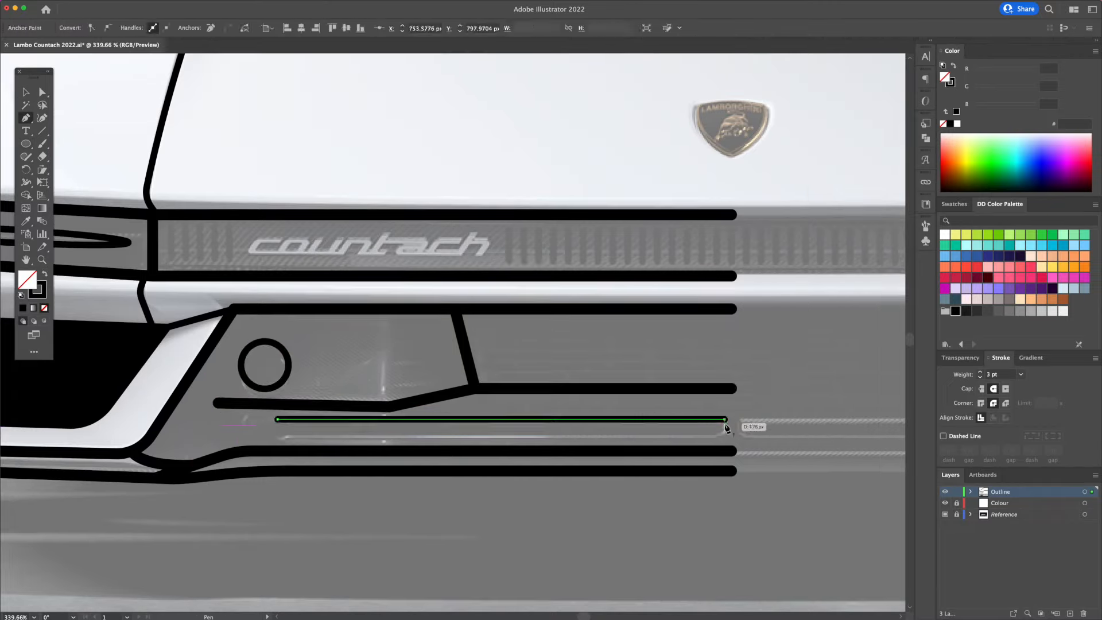
click(276, 437)
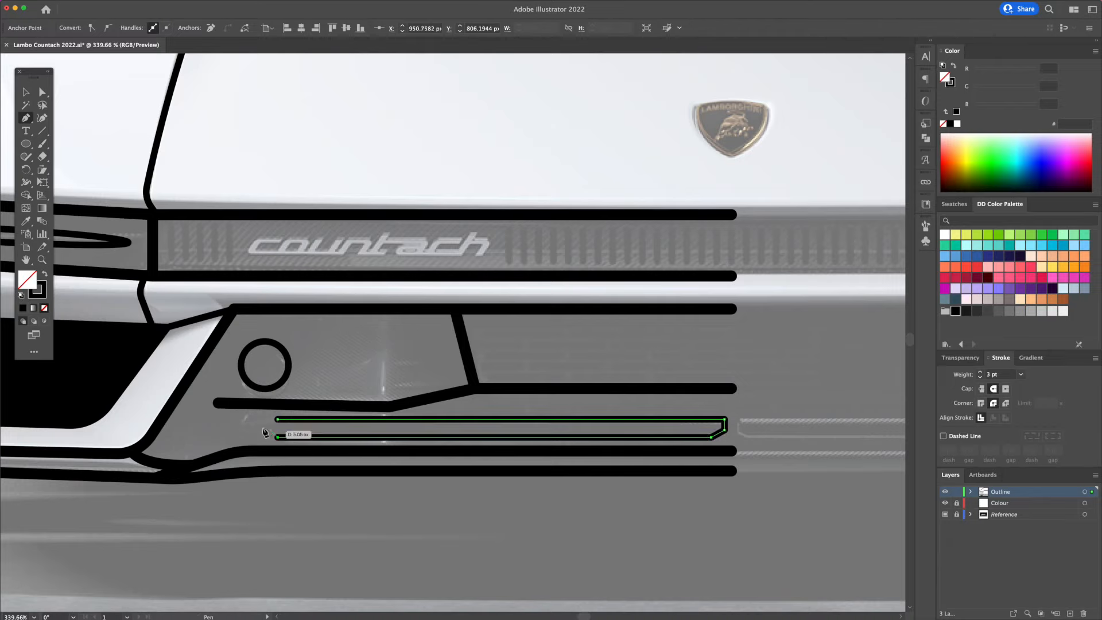
drag(277, 420, 245, 419)
key(v)
- Draw a short vertical 3 pt line rising from the bend of the grille divider
scroll(731, 359, down, 3)
key(p)
click(514, 389)
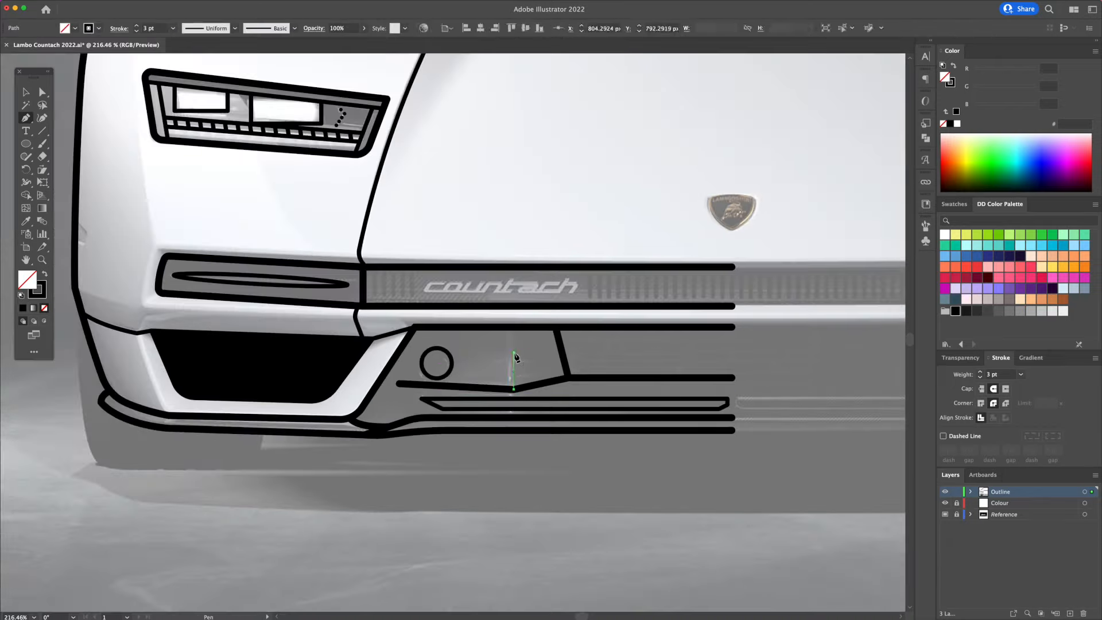
click(514, 356)
- Trace the small angular notch on the body's outer edge below the headlight with a 3 pt line
scroll(312, 312, up, 5)
click(307, 310)
click(357, 361)
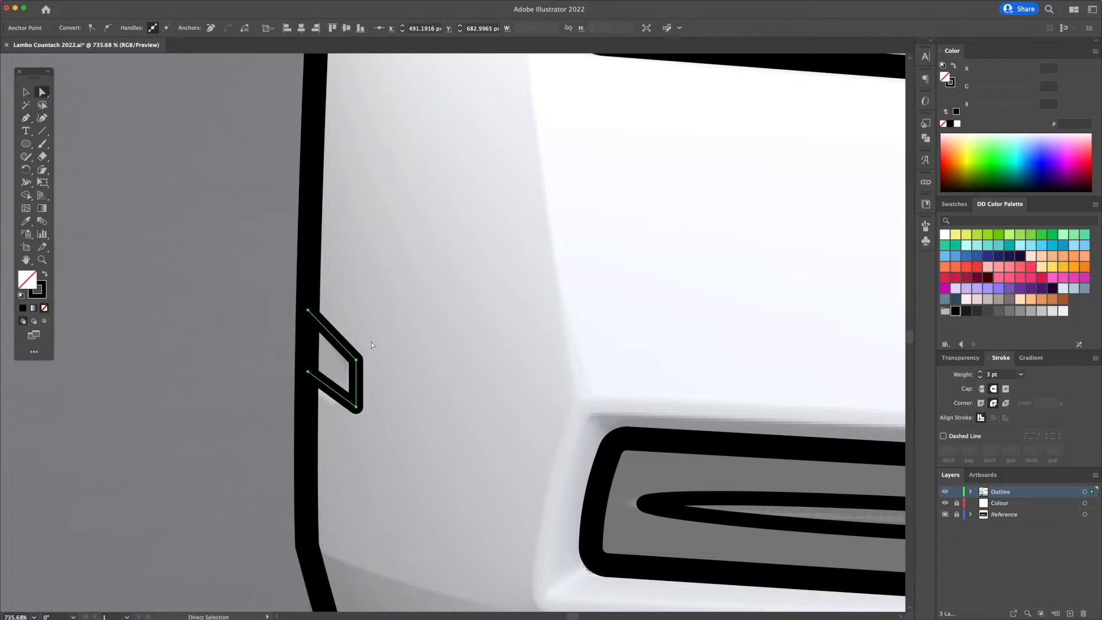
- Draw the side mirror's stalk as a 5 pt three-sided shape and round its upper corners into an arch
scroll(373, 347, down, 2)
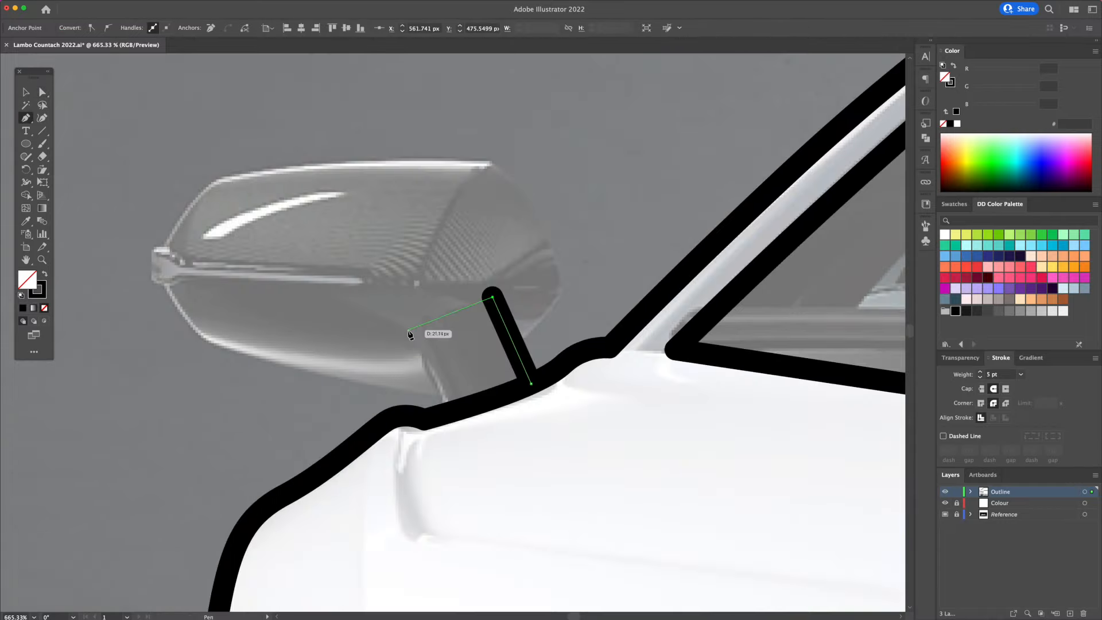
click(407, 330)
click(447, 413)
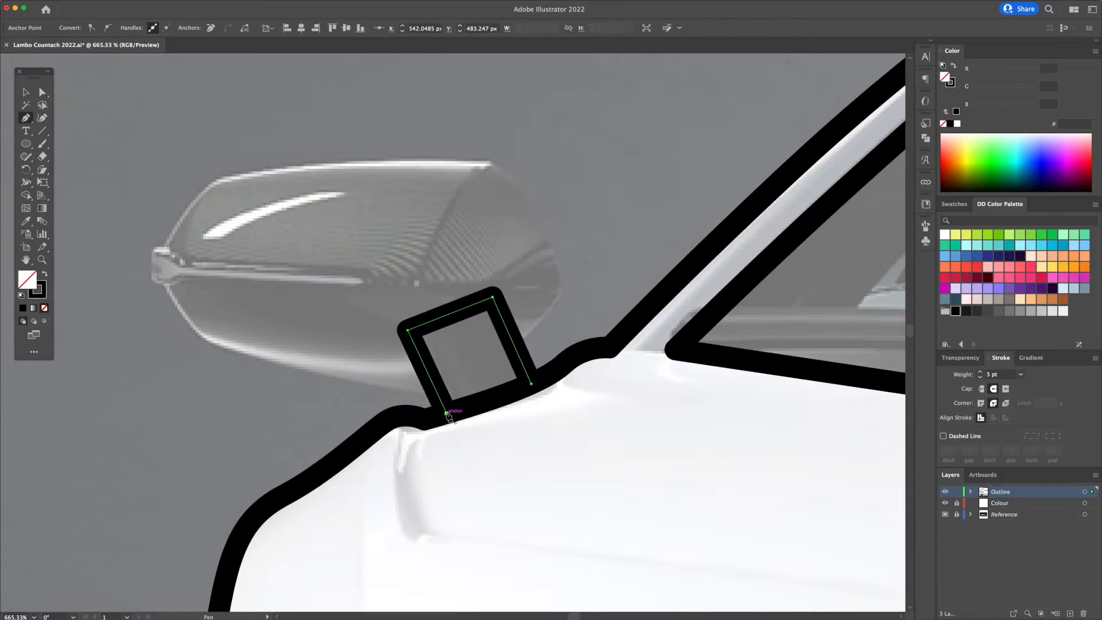
key(a)
click(408, 331)
drag(441, 346, 507, 348)
drag(486, 311, 442, 370)
key(v)
click(507, 242)
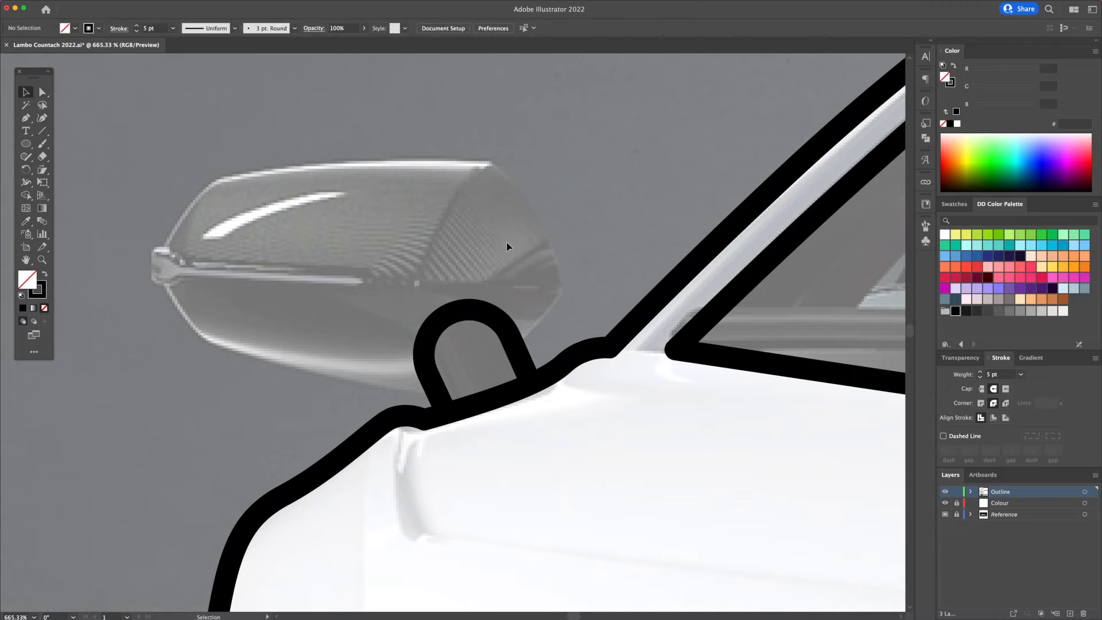
- Draw a straight-sided 5 pt outline around the side mirror housing, starting and ending on the stalk
click(513, 343)
click(563, 289)
click(488, 159)
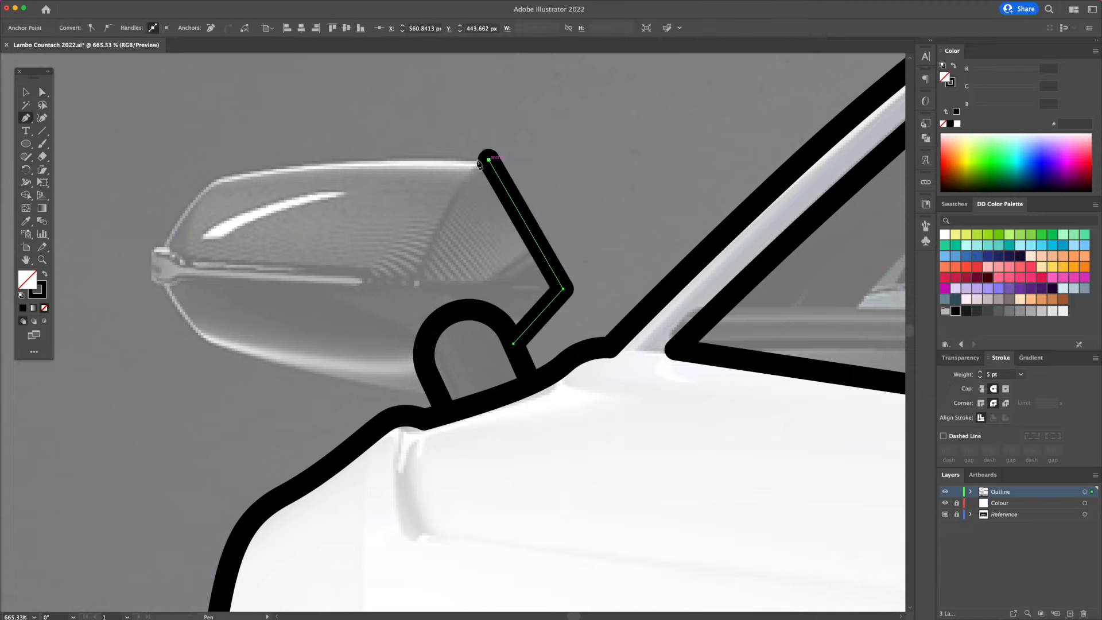
click(213, 175)
click(153, 263)
click(204, 349)
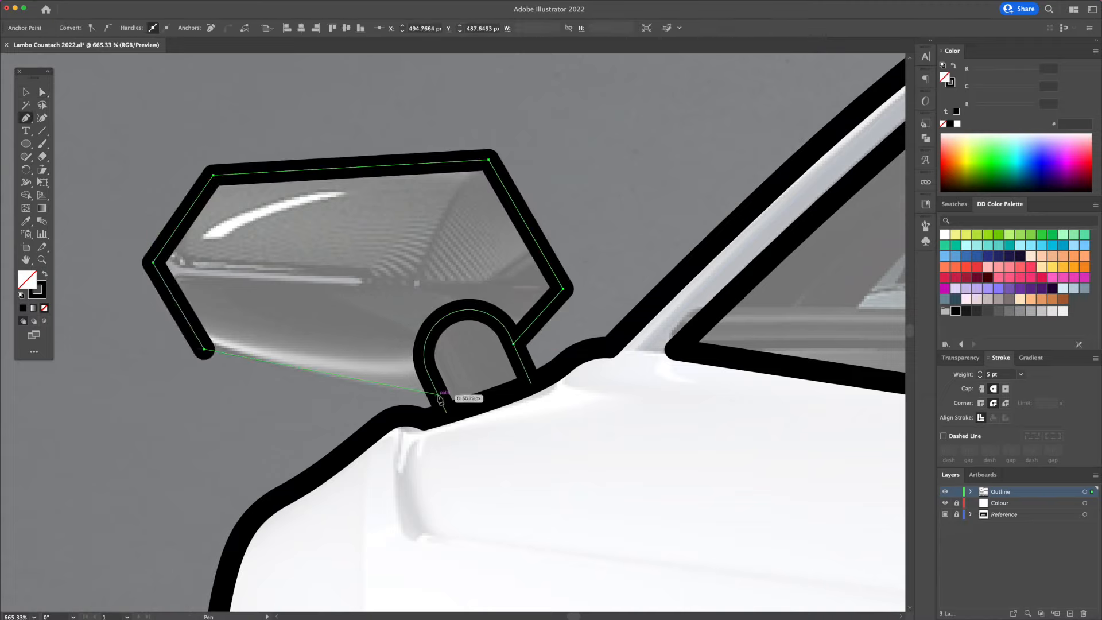
click(438, 394)
- In outline view, bend the mirror housing's upper, inner and lower edges with the Curvature tool to follow the photo
drag(361, 277, 453, 324)
key(super+y)
key(v)
click(43, 118)
drag(431, 214, 430, 206)
drag(614, 266, 627, 263)
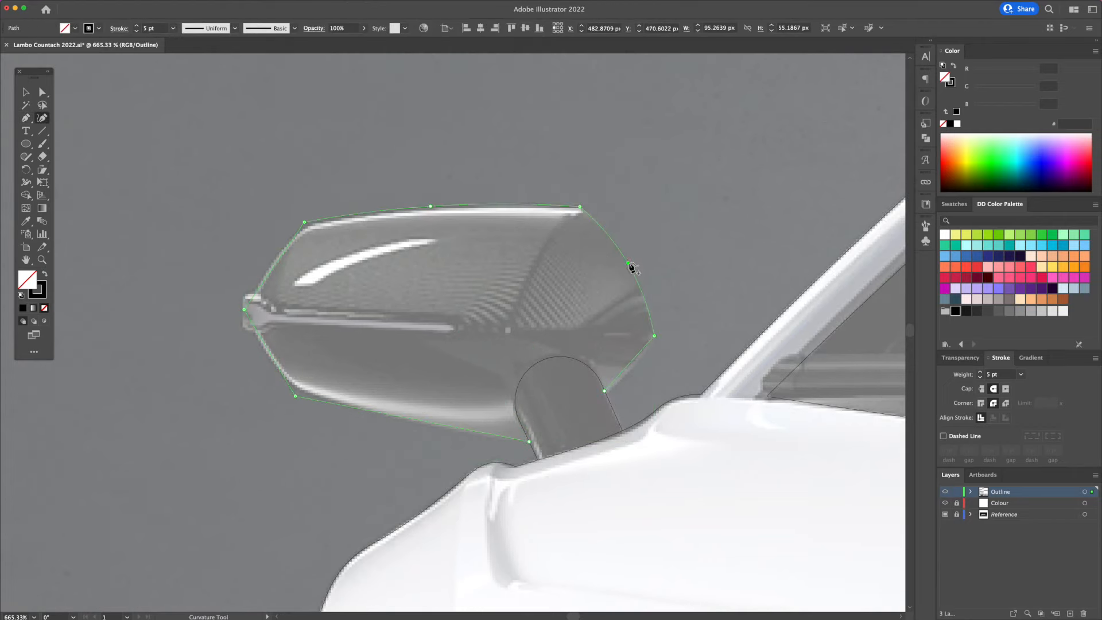
drag(400, 414, 390, 418)
- Round the mirror housing's outer upper, inner and outer lower corners, and return to preview view
key(a)
click(305, 222)
drag(309, 231, 348, 293)
click(654, 335)
drag(646, 337, 637, 338)
click(295, 396)
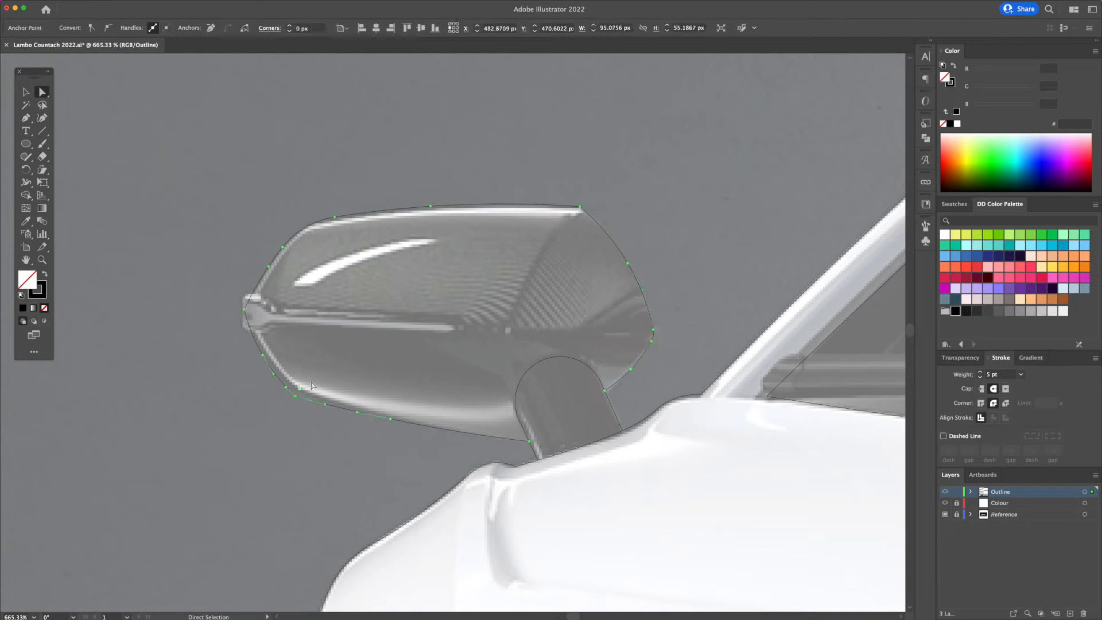
drag(350, 343, 352, 345)
click(631, 209)
key(super+y)
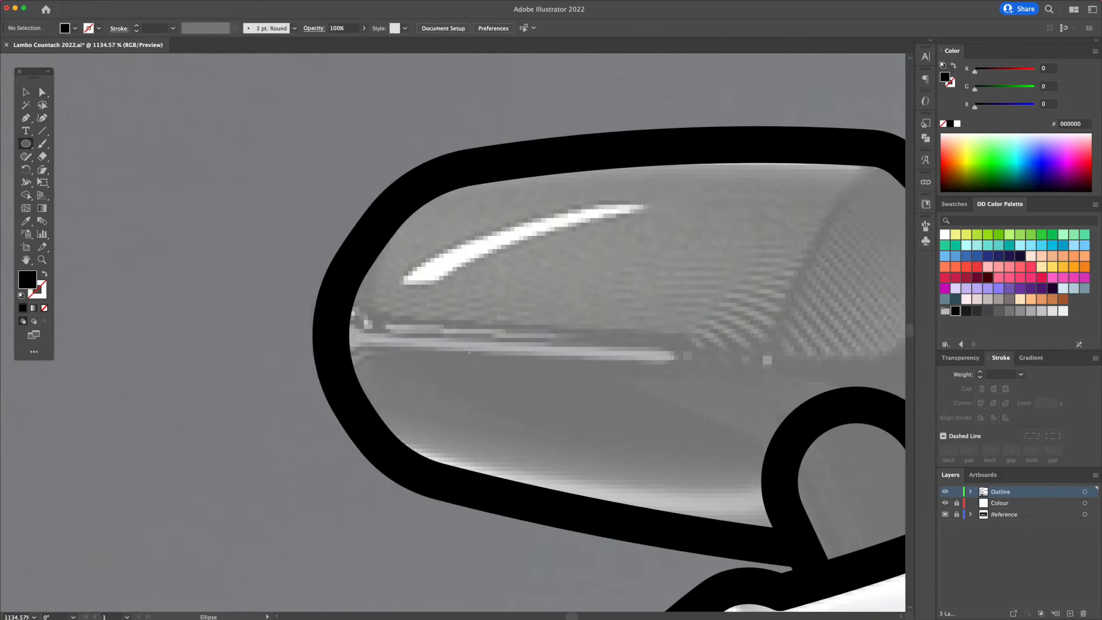
- Draw a small black filled ellipse near the outer end of the mirror housing
drag(401, 345, 475, 395)
key(v)
click(557, 387)
drag(557, 388, 441, 389)
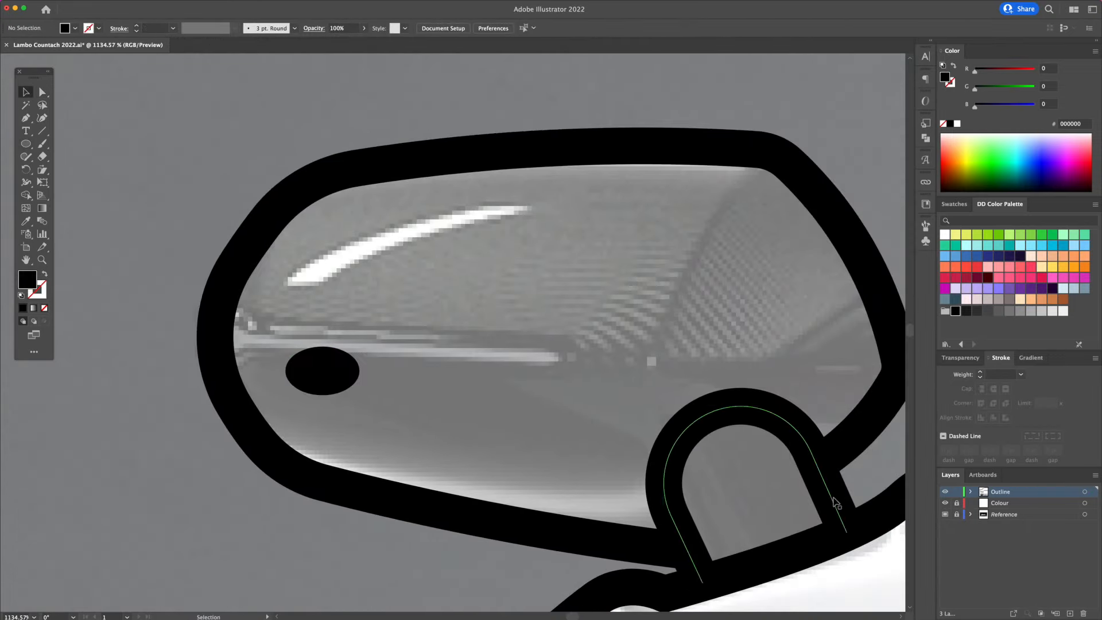
- Draw a straight 3 pt line inward from the ellipse's centre and rotate it slightly to match the mirror's trim strip
key(shift+x)
click(322, 370)
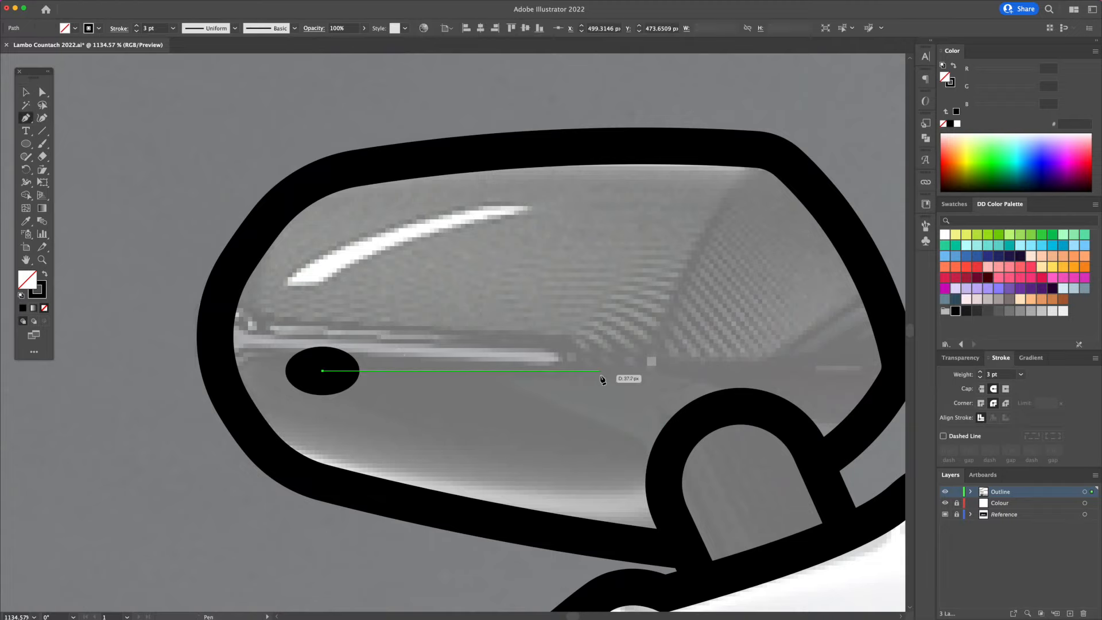
shift+click(601, 373)
key(v)
shift+click(338, 389)
key(r)
drag(638, 327, 641, 339)
key(v)
- Position the ellipse and line over the trim strip, with the ellipse at the housing's outer edge
drag(560, 378, 533, 320)
drag(487, 355, 548, 359)
click(589, 325)
key(space)
drag(541, 320, 420, 322)
- Draw a curved 3 pt crease from the mirror housing's upper inner corner down towards the stalk
key(p)
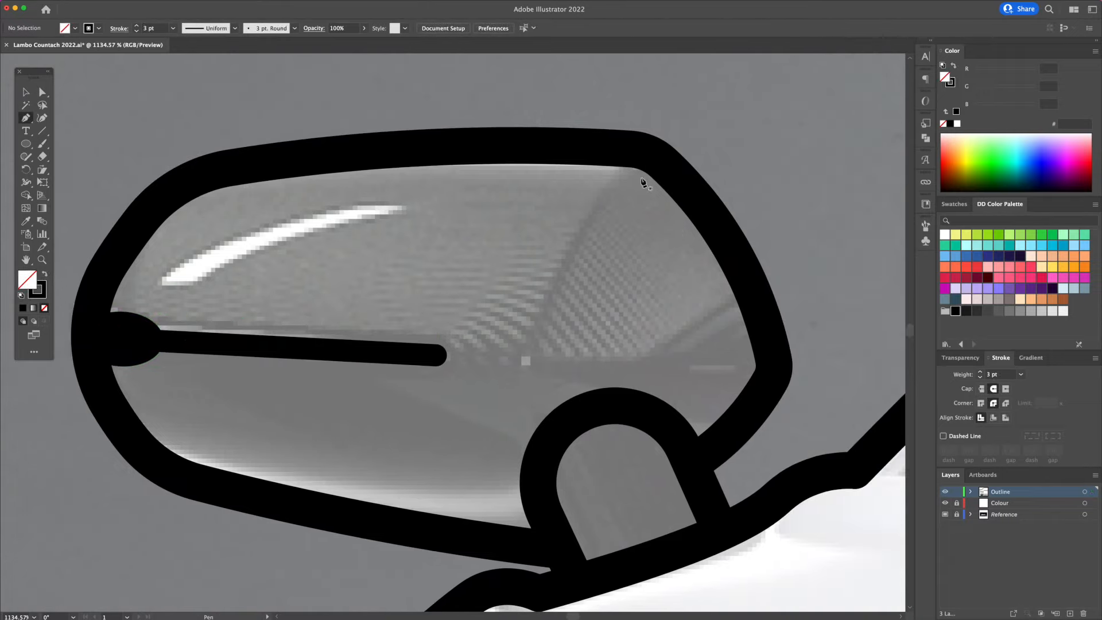
click(625, 168)
drag(542, 322, 511, 431)
key(v)
- Taper the inner end of the mirror's trim line with the Width tool
click(582, 311)
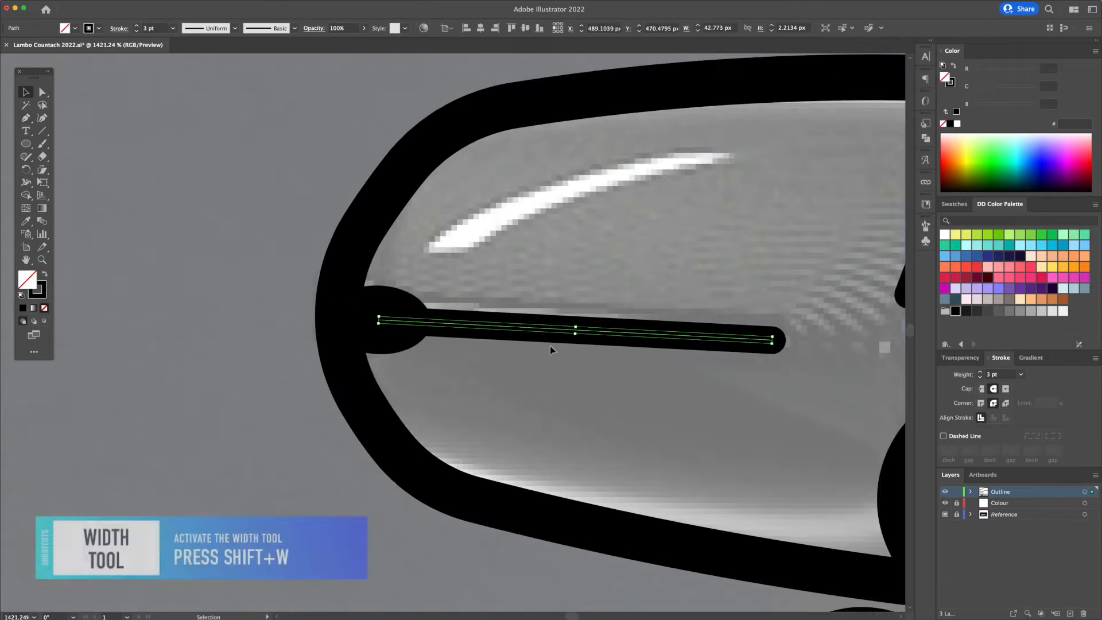
key(shift+w)
drag(772, 352, 772, 346)
key(v)
- Convert the tapered trim line into a filled shape with Outline Stroke
drag(474, 284, 421, 348)
drag(516, 295, 502, 348)
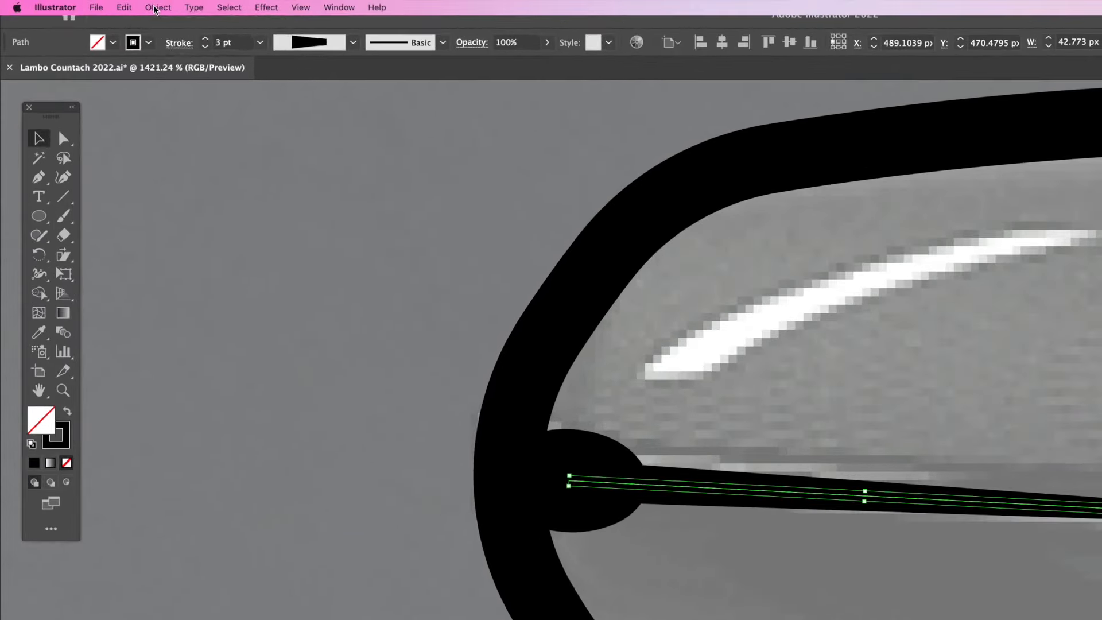
click(109, 6)
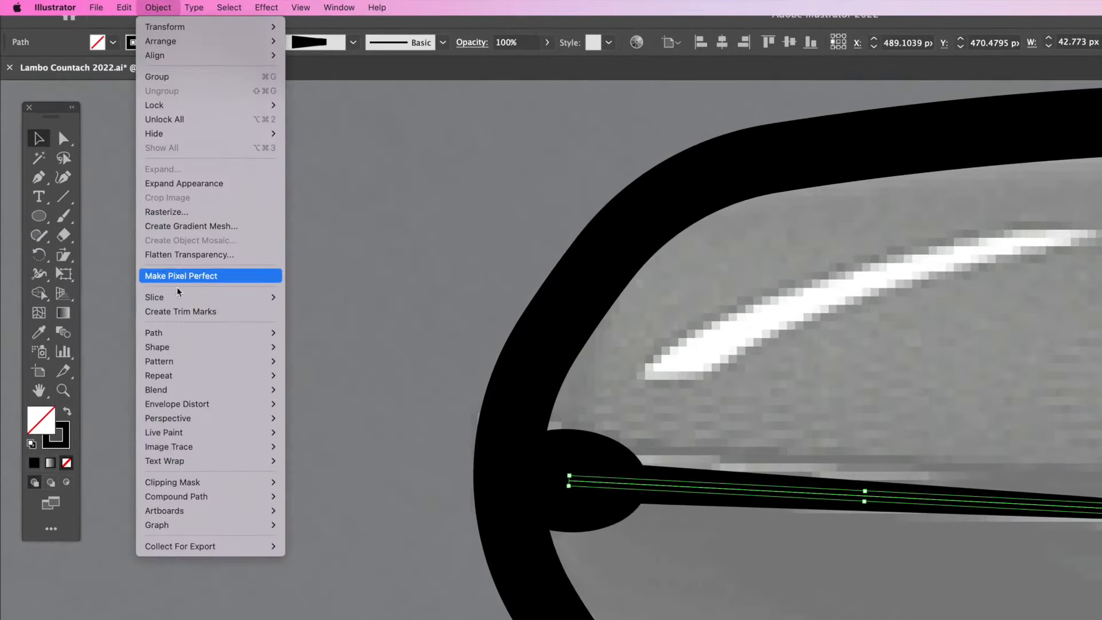
mouse_move(168, 230)
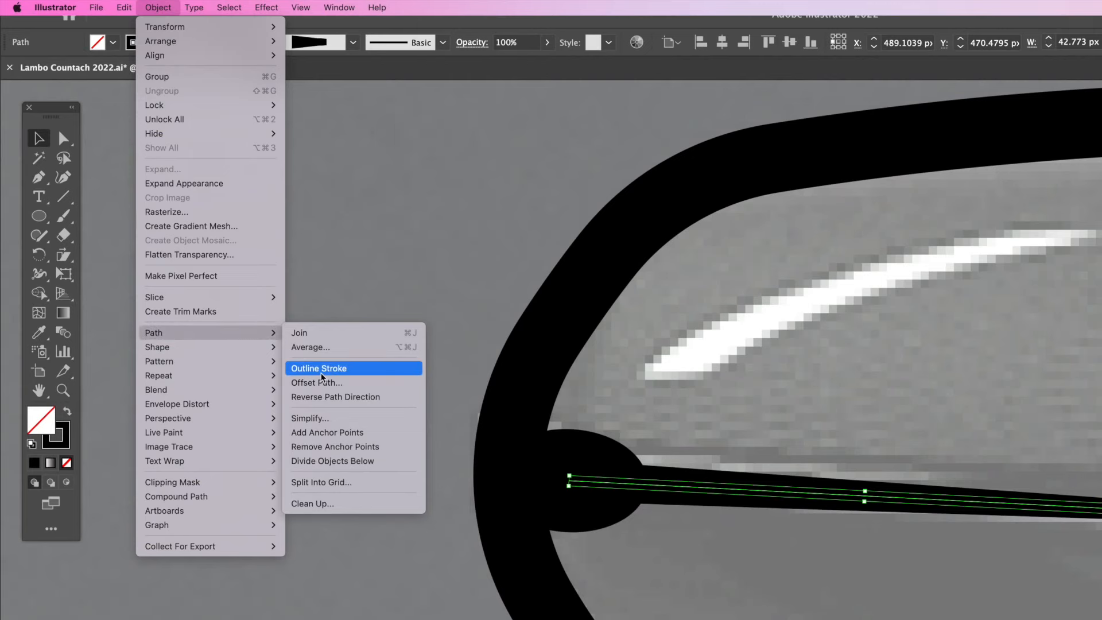
click(321, 371)
- Unite the outlined trim line and the ellipse into one shape
click(664, 449)
drag(442, 302, 422, 345)
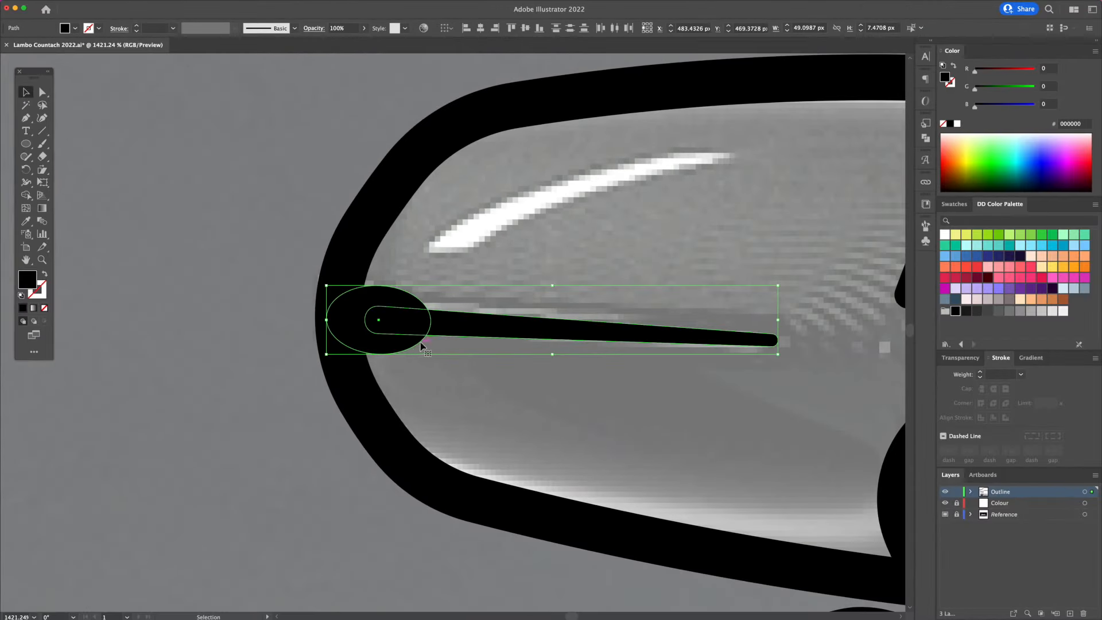
click(926, 139)
click(795, 147)
click(908, 112)
- Round the two inner corners where the ellipse meets the trim line into smooth curves
key(a)
click(431, 302)
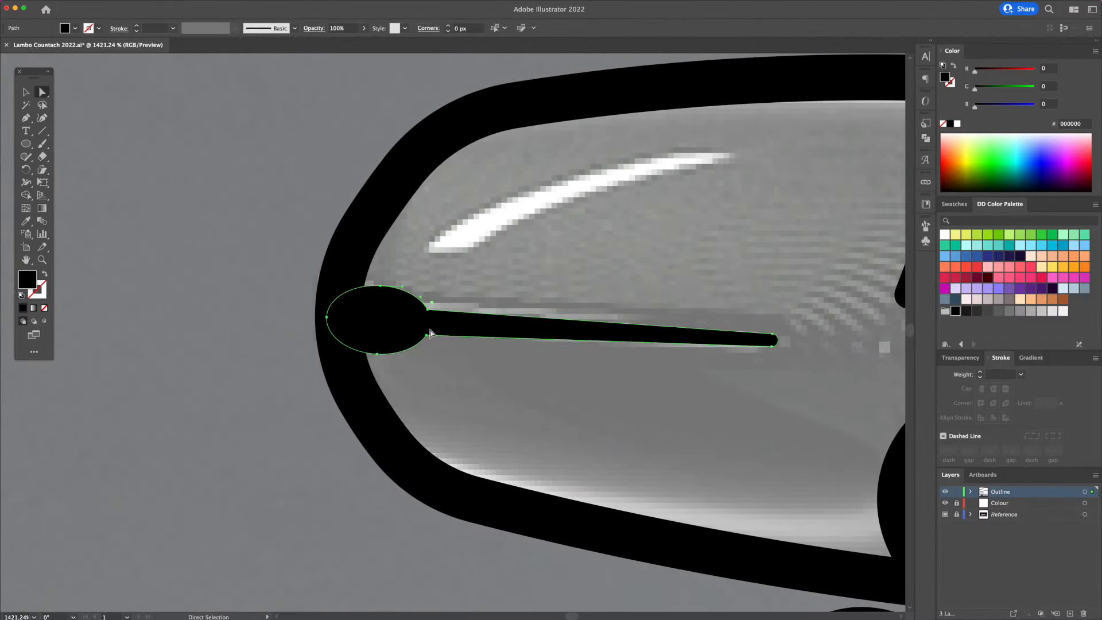
click(428, 333)
click(553, 414)
key(v)
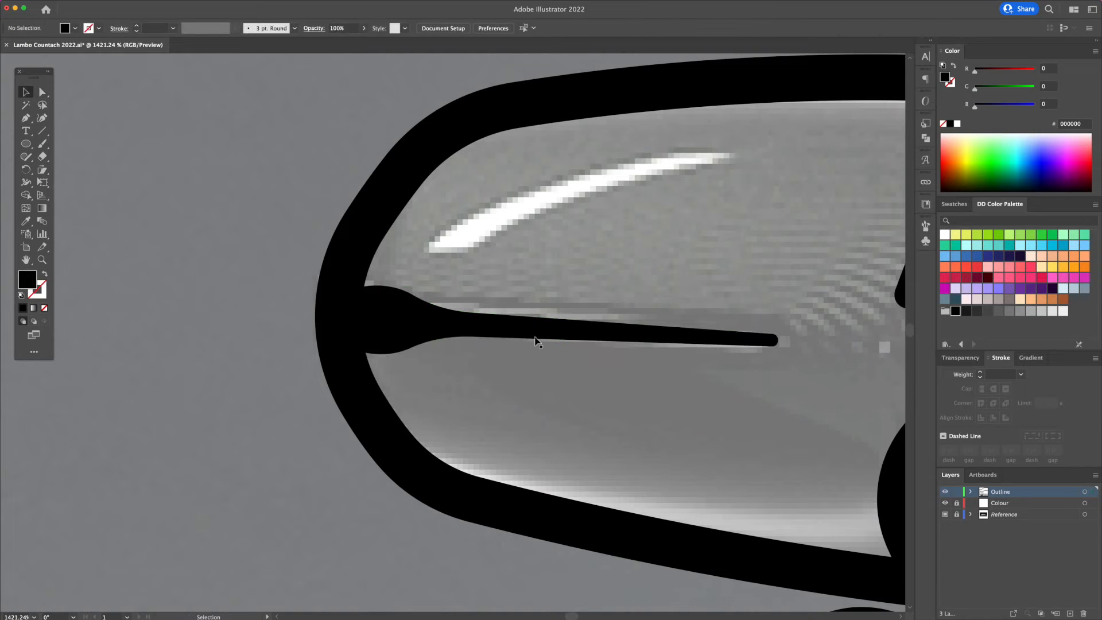
- Swap the united trim shape's black fill for a black stroke and set its weight to 3 pt
click(536, 336)
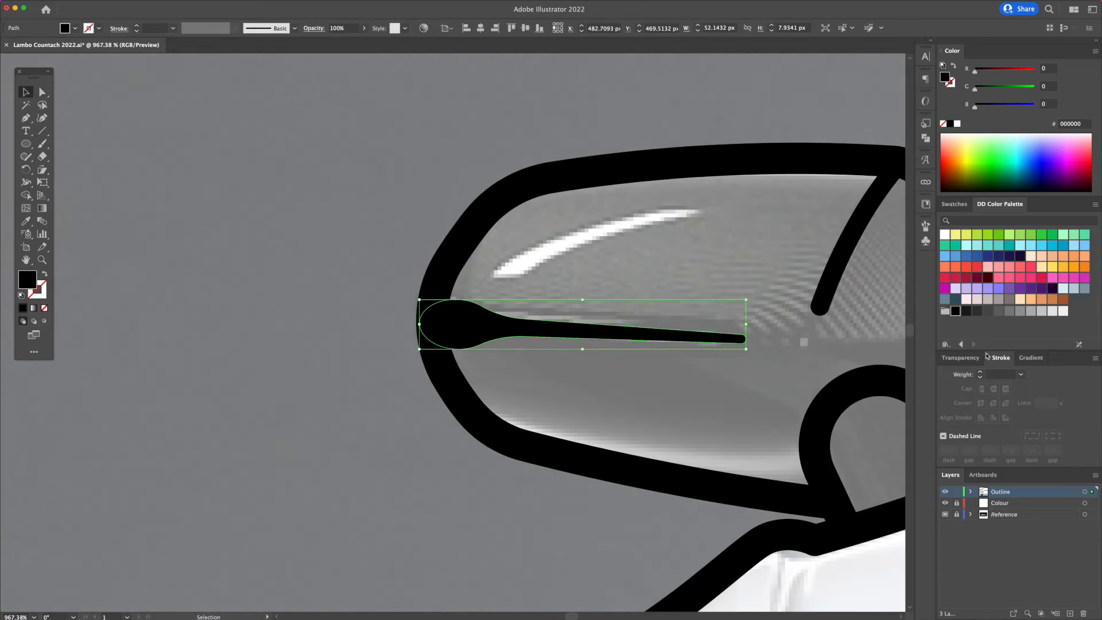
click(953, 65)
click(996, 373)
key(Up)
key(Up)
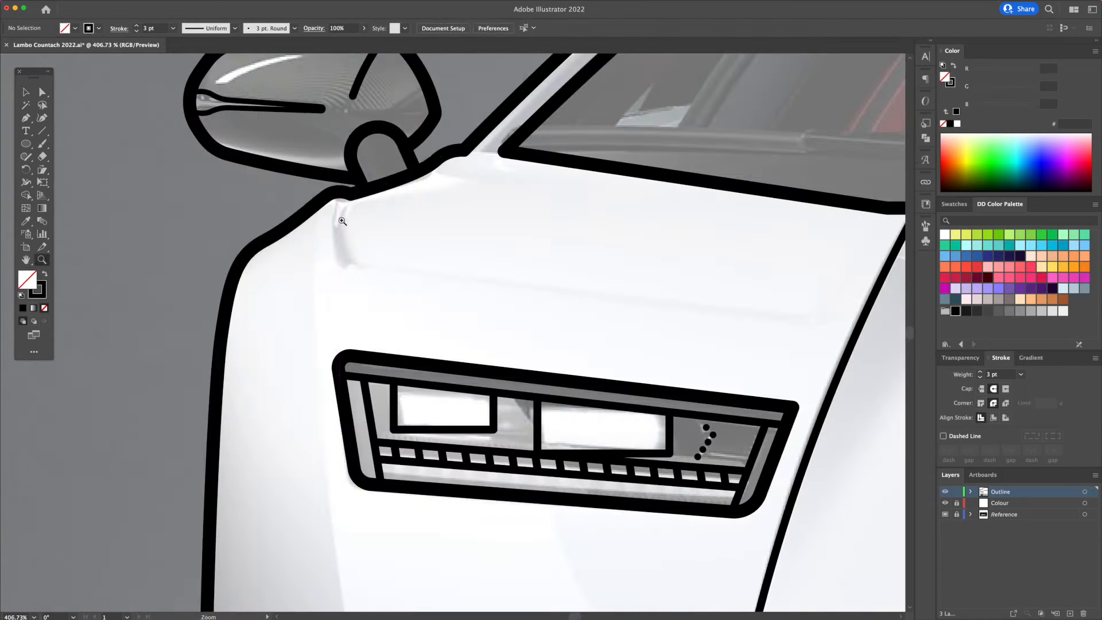
- Draw a 3 pt crease line from below the mirror, across above the headlight, curving up towards the windscreen
key(p)
click(339, 193)
drag(359, 315, 358, 315)
click(341, 271)
click(355, 265)
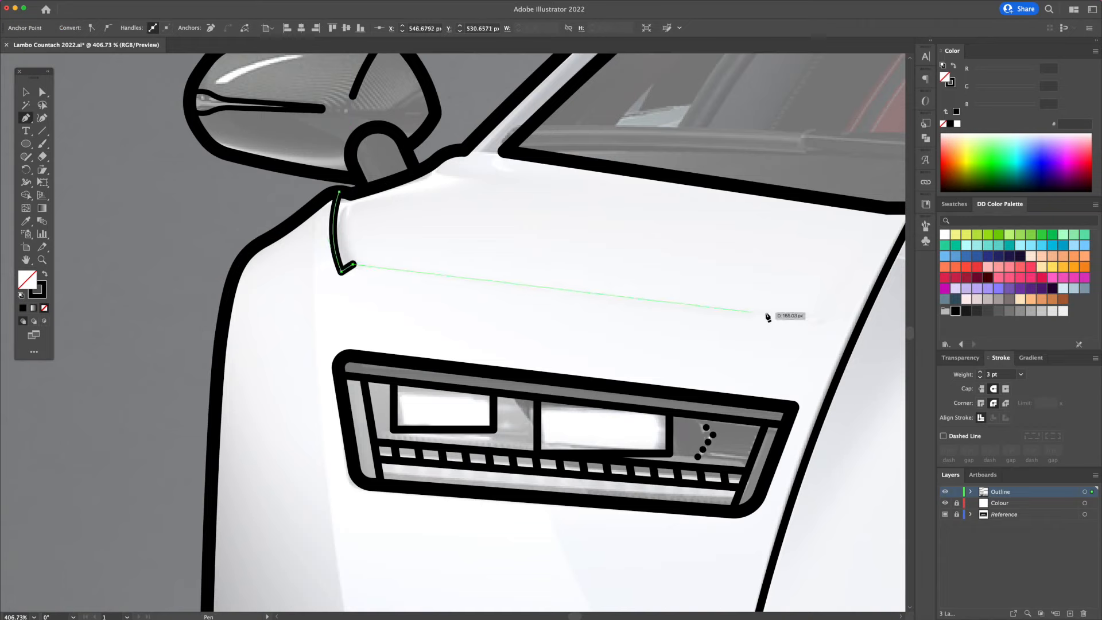
click(815, 317)
drag(816, 318, 521, 363)
alt+super+click(529, 298)
mouse_move(545, 307)
mouse_down()
mouse_move(307, 309)
mouse_move(352, 325)
mouse_up()
- Draw the tyre outline below the bumper's outer corner with a 5 pt stroke and round its two lower corners
drag(381, 279, 411, 240)
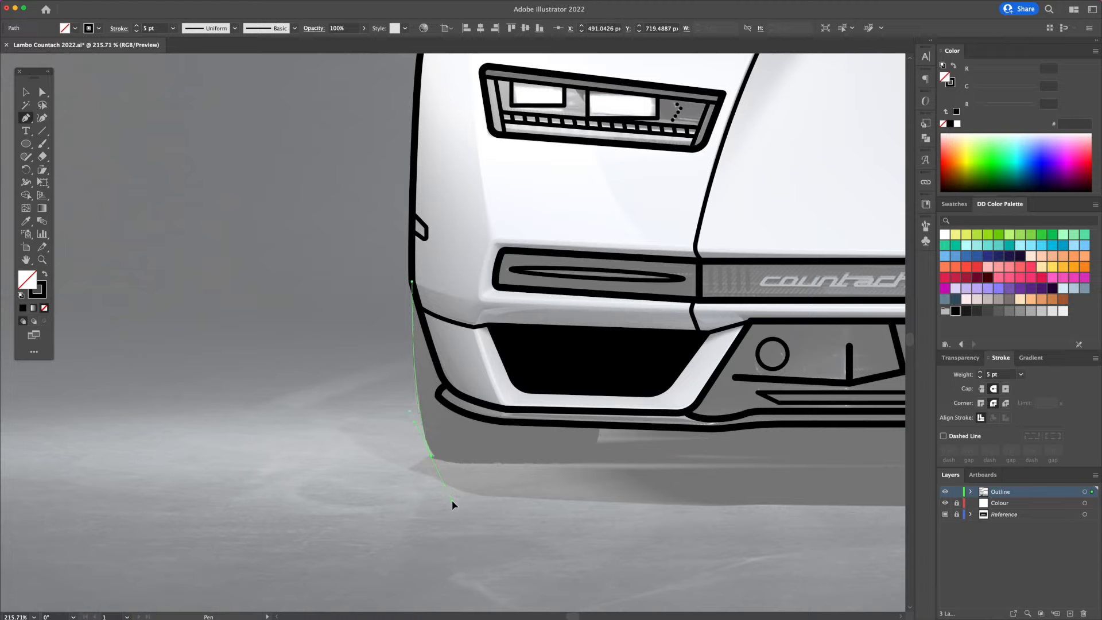
click(431, 456)
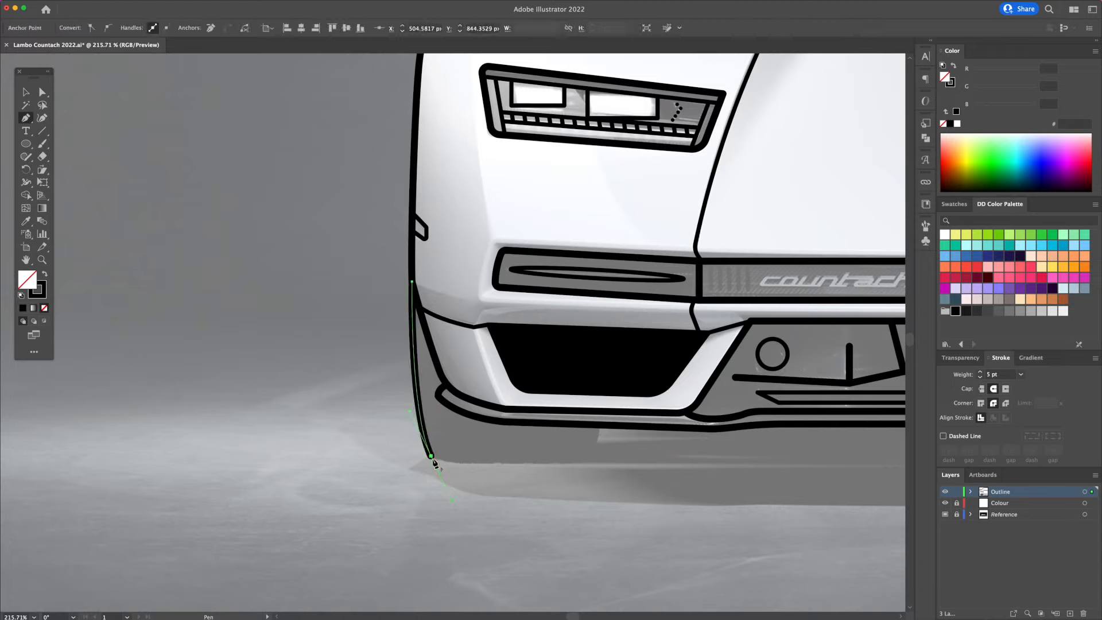
click(623, 458)
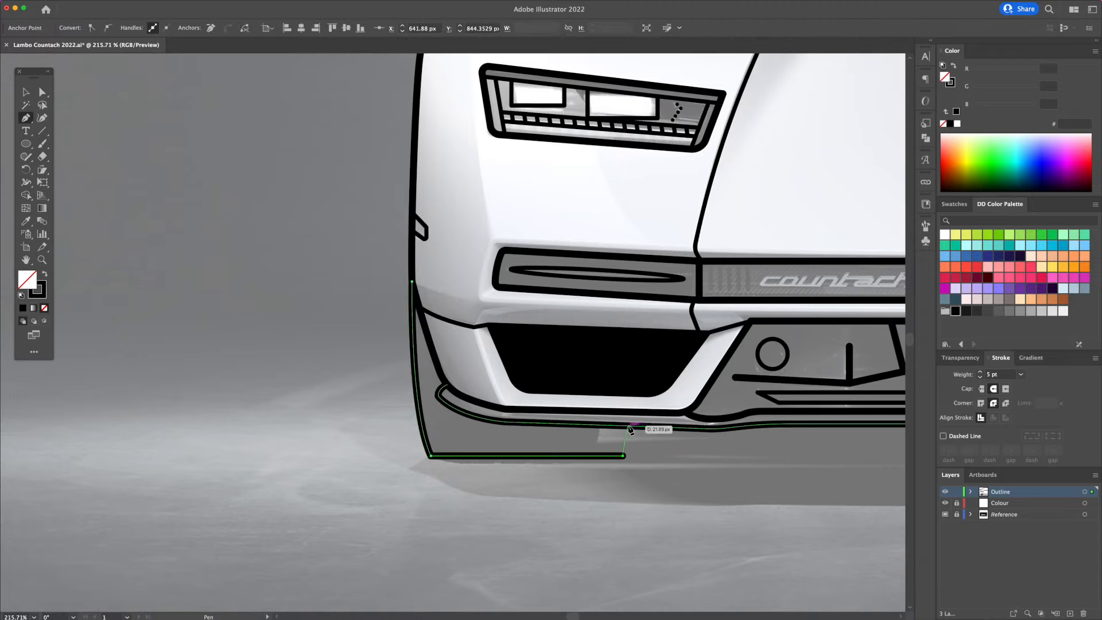
drag(628, 427, 632, 408)
key(v)
key(a)
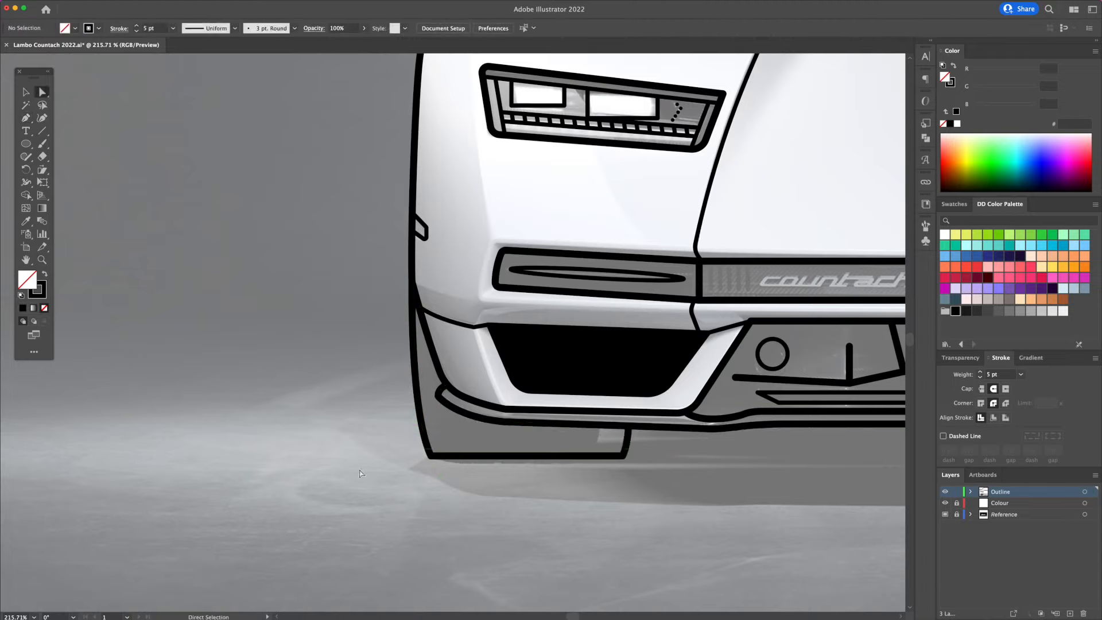
drag(435, 451, 443, 441)
drag(618, 451, 614, 442)
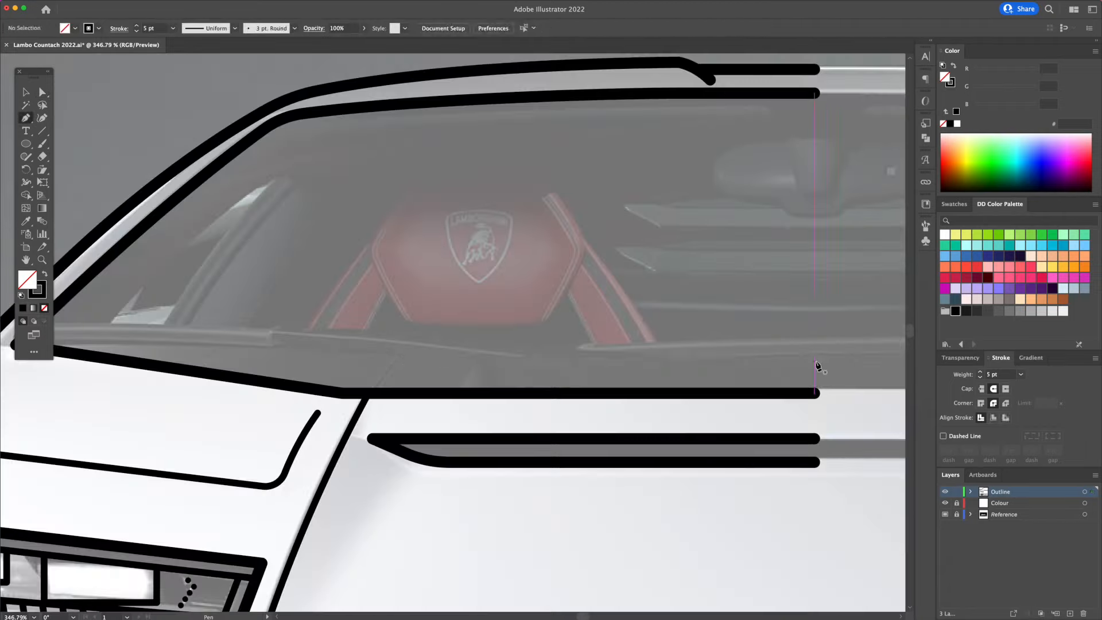
- Draw a 5 pt line along the base of the windscreen glass and a 3 pt line linking it to the bonnet seam
click(819, 369)
scroll(398, 361, up, 2)
click(570, 377)
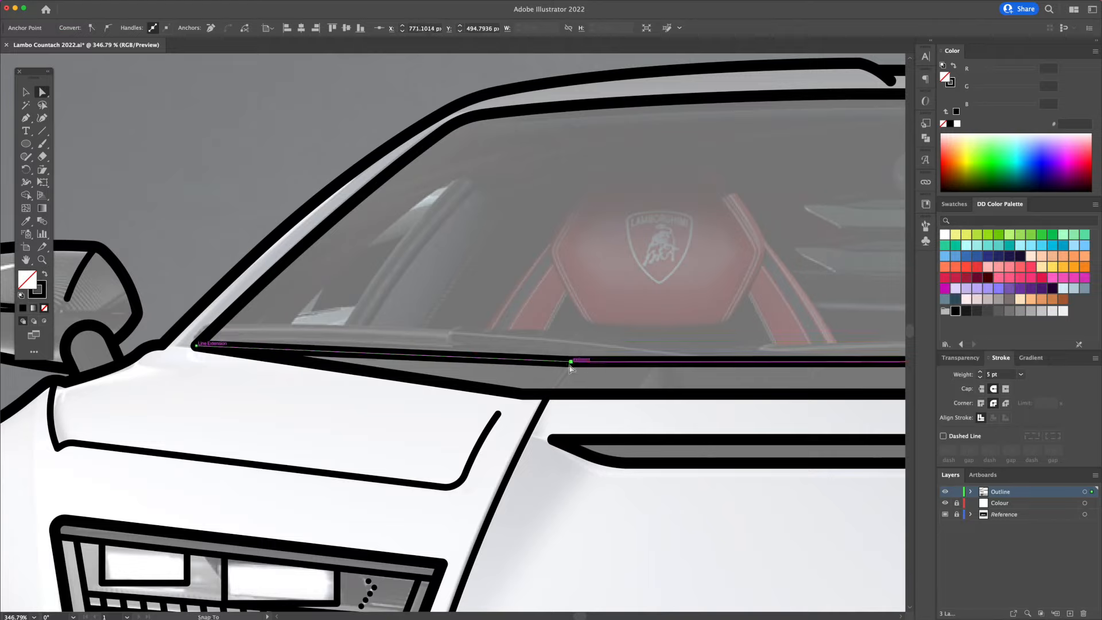
key(v)
scroll(434, 315, down, 6)
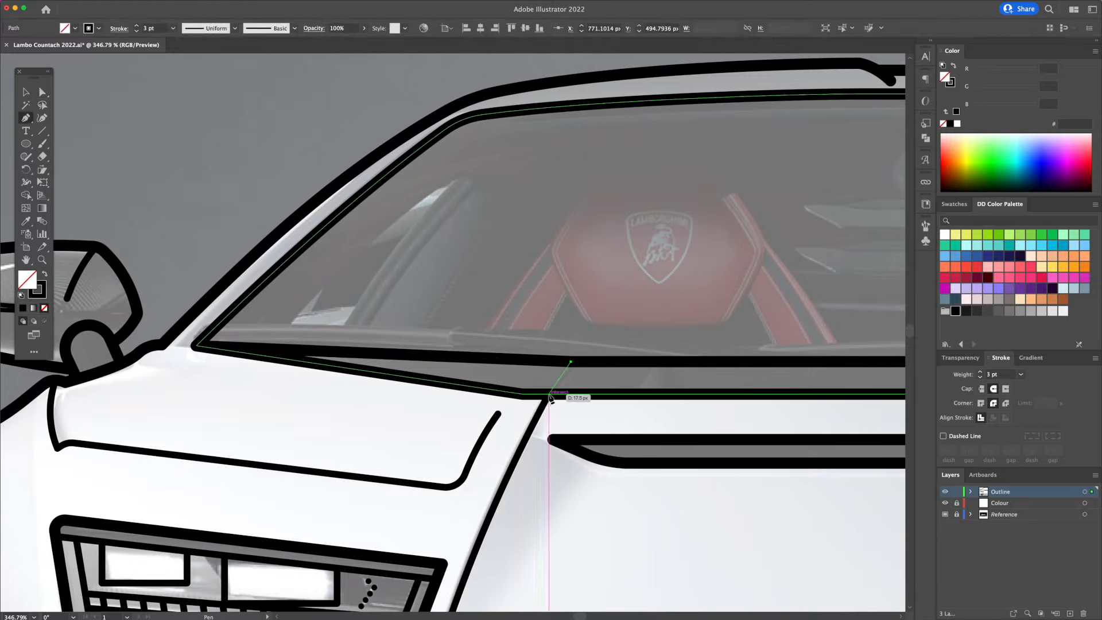
- Hide the reference photo and taper the free lower end of the mirror's curved inner line with the Width tool
key(super+shift+w)
drag(282, 249, 583, 273)
click(544, 282)
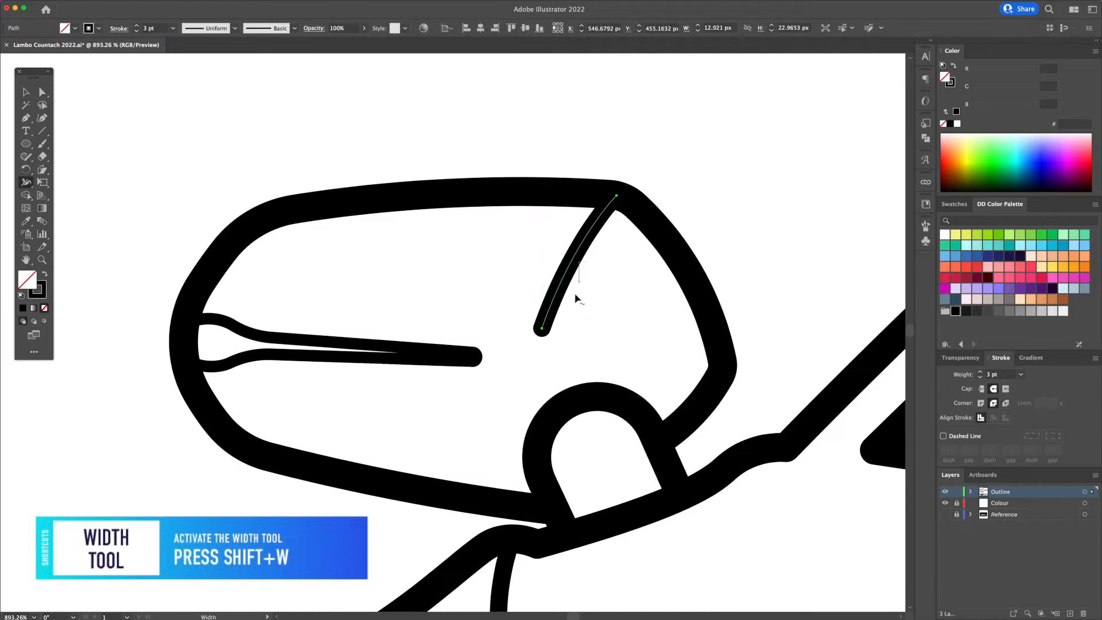
drag(542, 329, 545, 329)
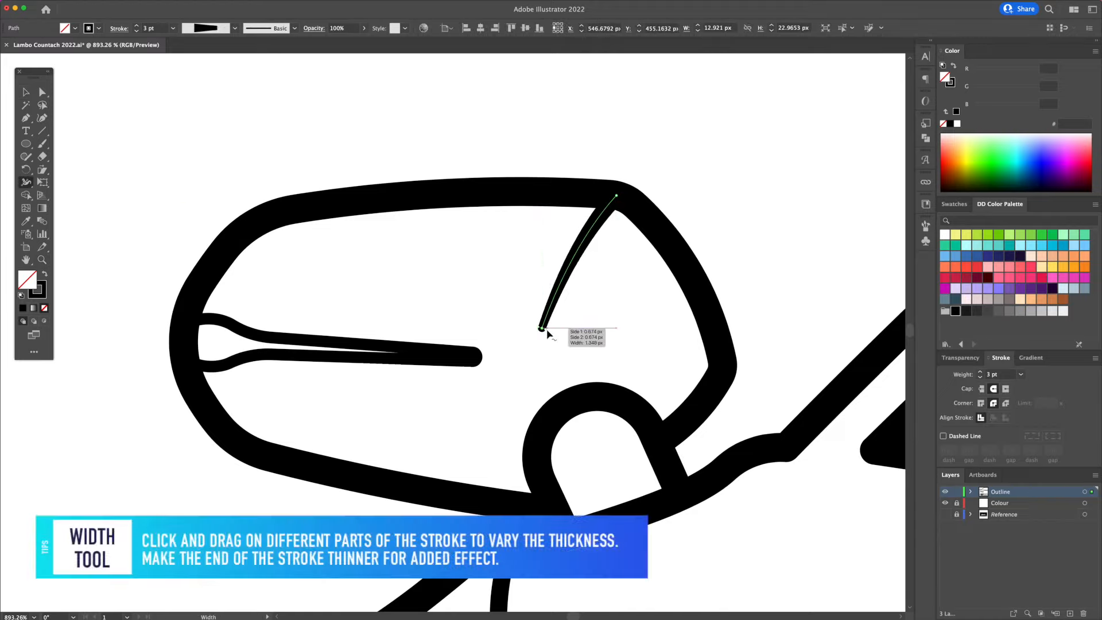
click(480, 305)
drag(489, 306, 445, 298)
- Taper the upturned end of the bonnet crease line near the windscreen with the Width tool
drag(554, 423, 206, 246)
drag(758, 428, 489, 457)
click(523, 483)
key(shift+w)
click(561, 465)
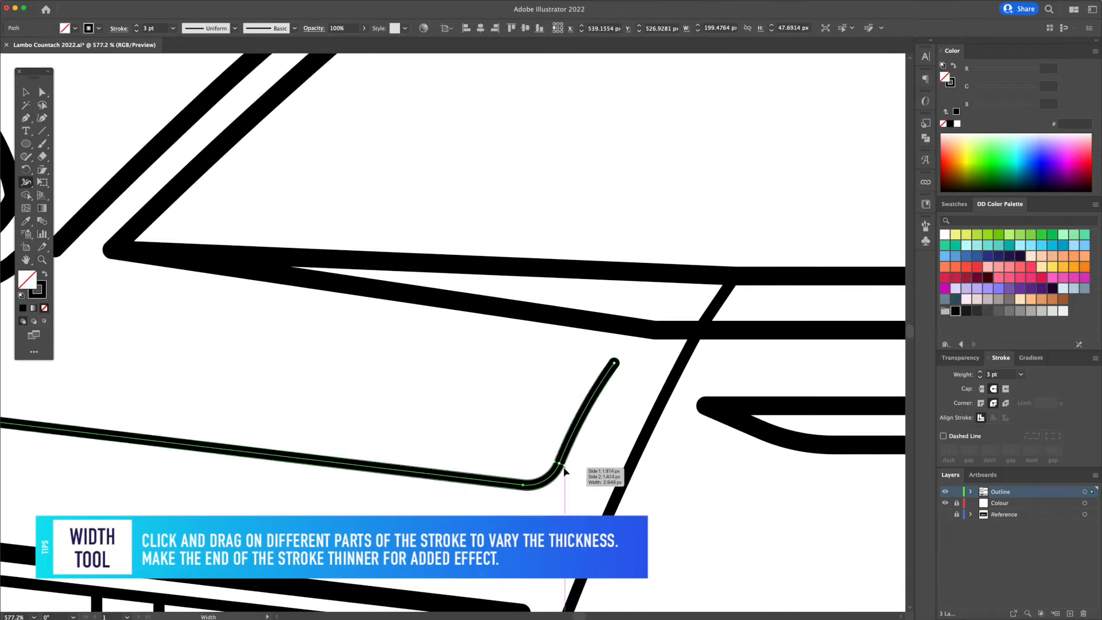
drag(618, 366, 614, 363)
key(v)
- Taper the upper end of the short vertical line beside the circle in the lower bumper
click(520, 359)
key(z)
drag(526, 360, 435, 366)
drag(423, 484, 459, 308)
drag(446, 459, 512, 270)
drag(581, 404, 522, 396)
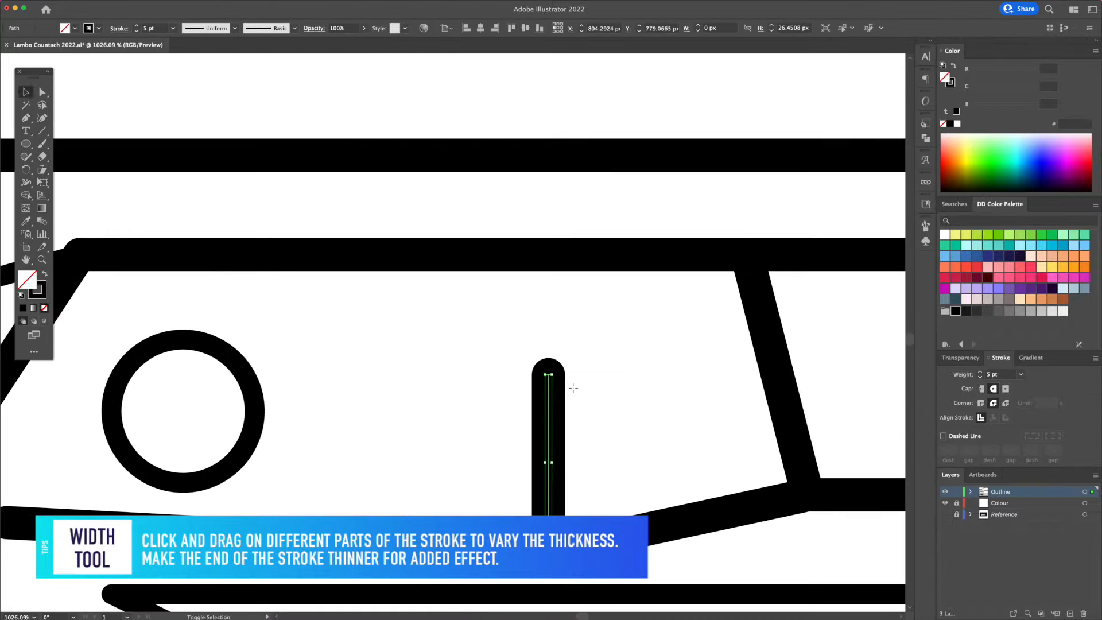
drag(549, 375, 548, 376)
- Taper the outer end of the sloping line beneath the circle in the lower bumper
drag(448, 397, 650, 336)
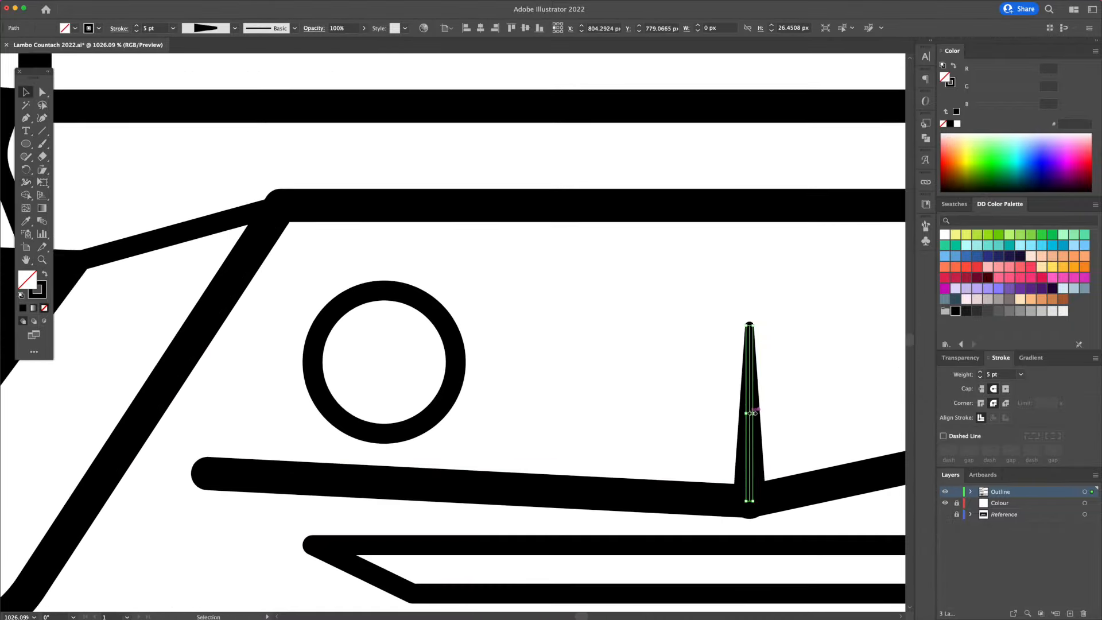
drag(251, 437, 372, 431)
drag(712, 479, 708, 494)
drag(328, 472, 328, 462)
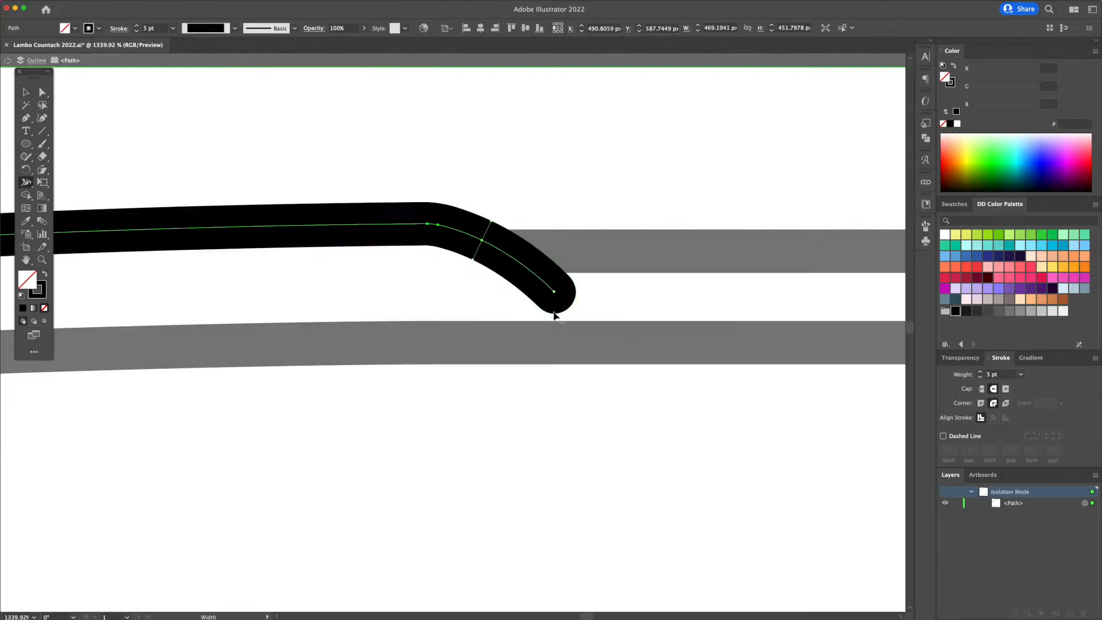
- Taper the downturned end of the roof line with the Width tool and leave isolation mode
drag(556, 312, 544, 304)
key(v)
double_click(636, 201)
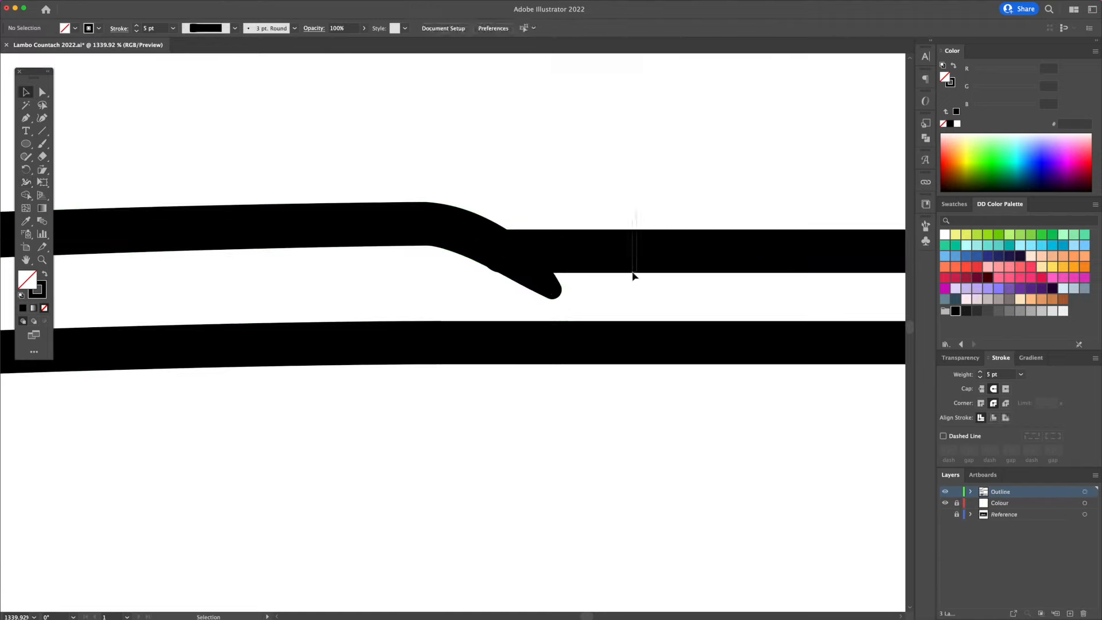
- Set a butt cap on the straight centre segment of the roof line
click(637, 244)
click(980, 388)
click(586, 213)
- Select the whole half-car outline and reflect a copy vertically about its centre line to complete the front view
scroll(482, 224, down, 10)
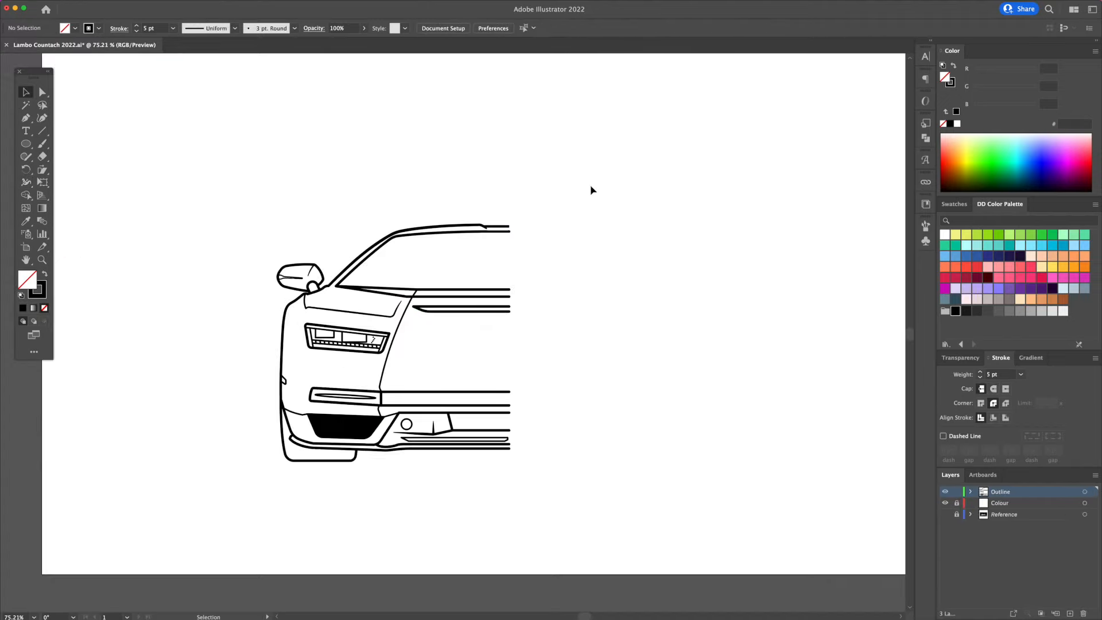
drag(592, 188, 221, 502)
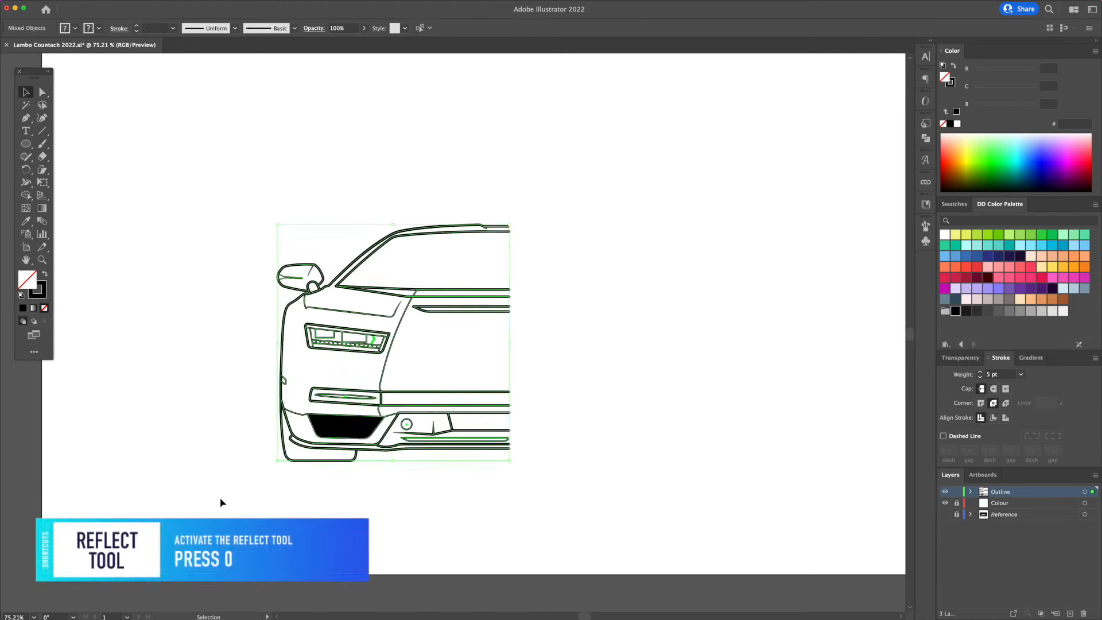
key(o)
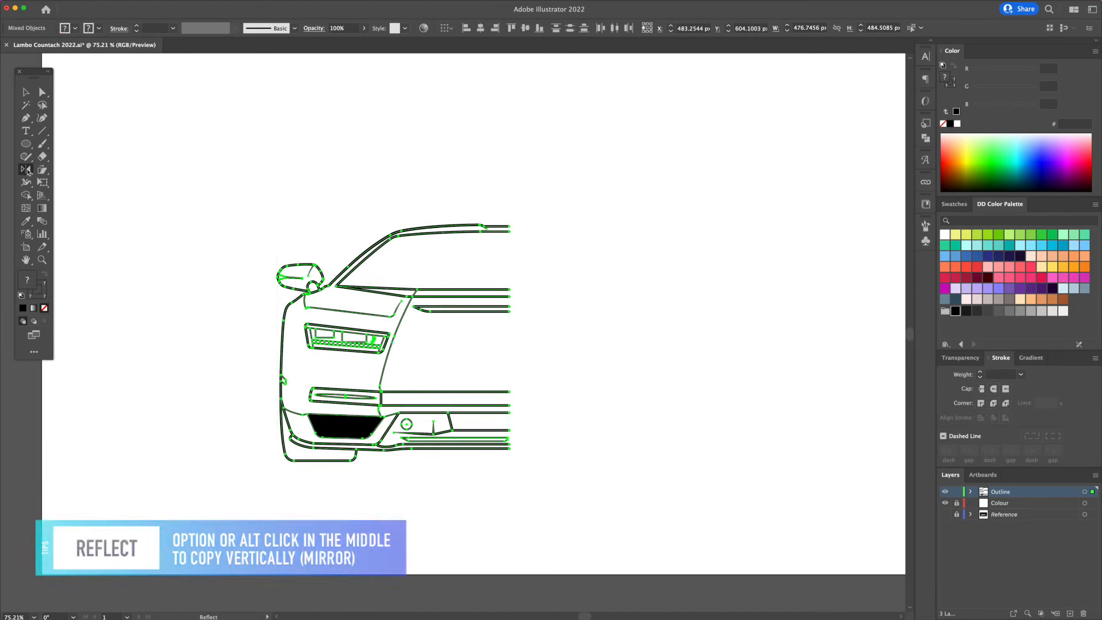
alt+click(507, 301)
click(276, 341)
key(v)
click(528, 200)
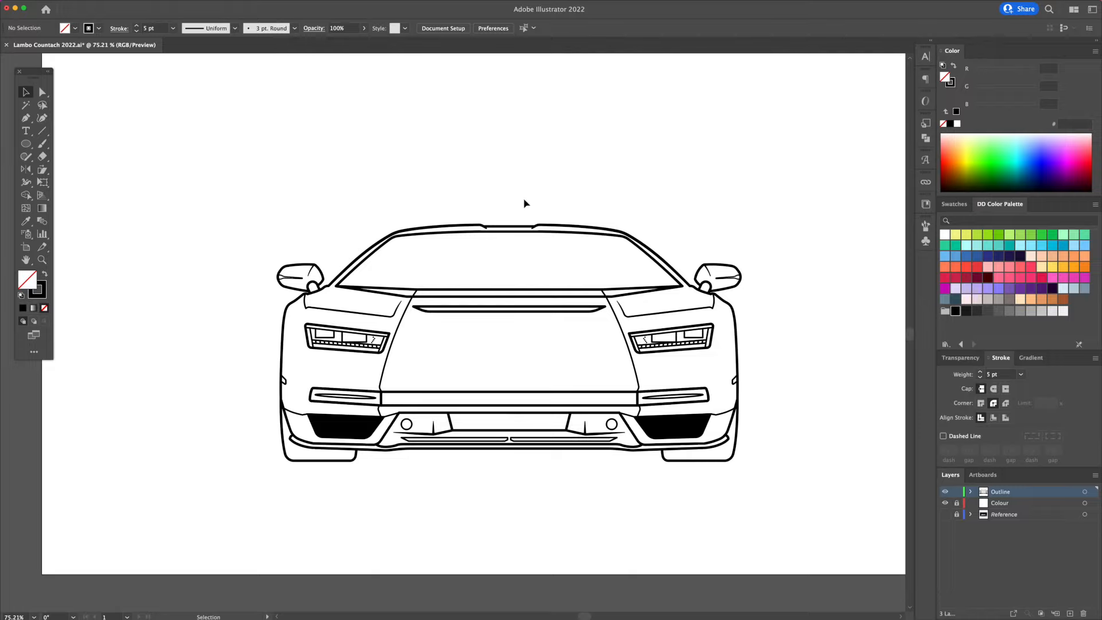
- Join the mirrored halves of the roof line and the windscreen's upper edge at the centre
drag(505, 215, 722, 255)
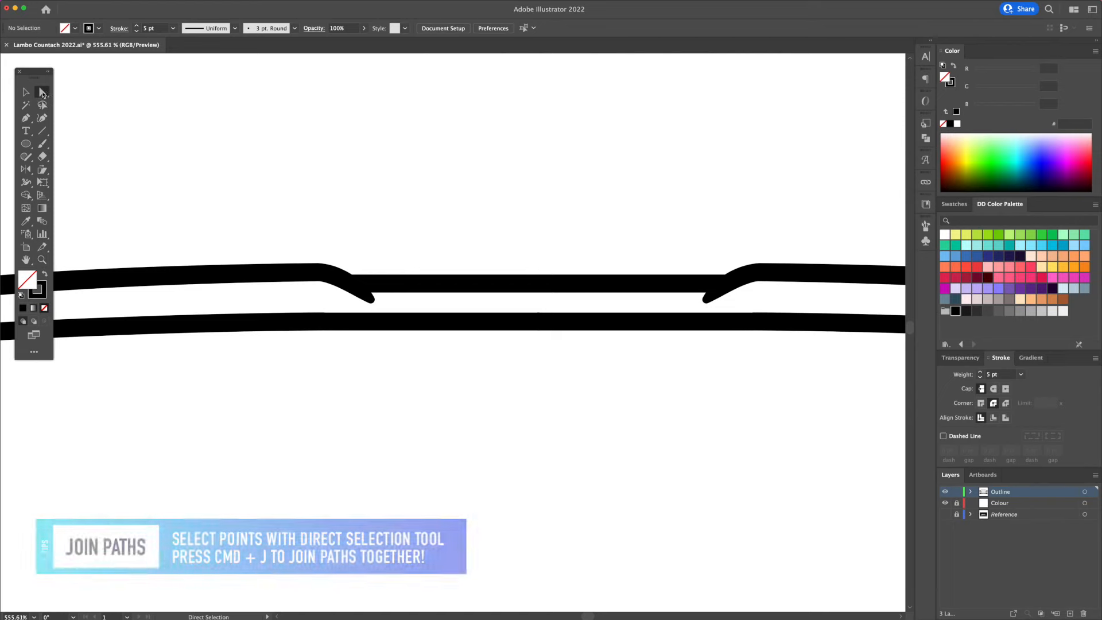
key(super+j)
drag(528, 344, 528, 344)
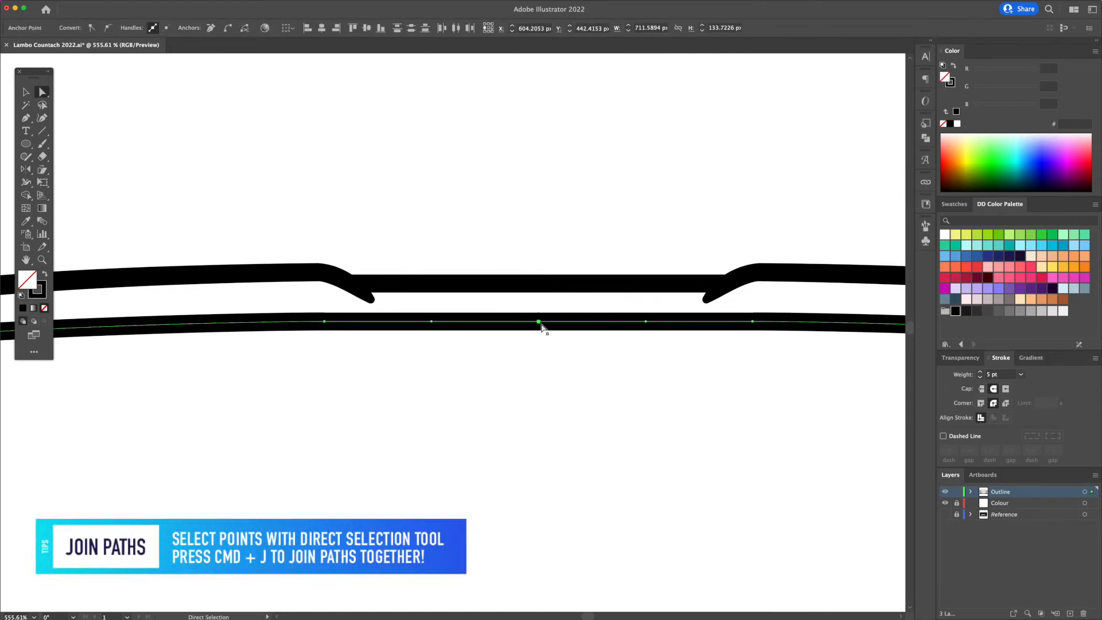
right_click(542, 330)
click(564, 395)
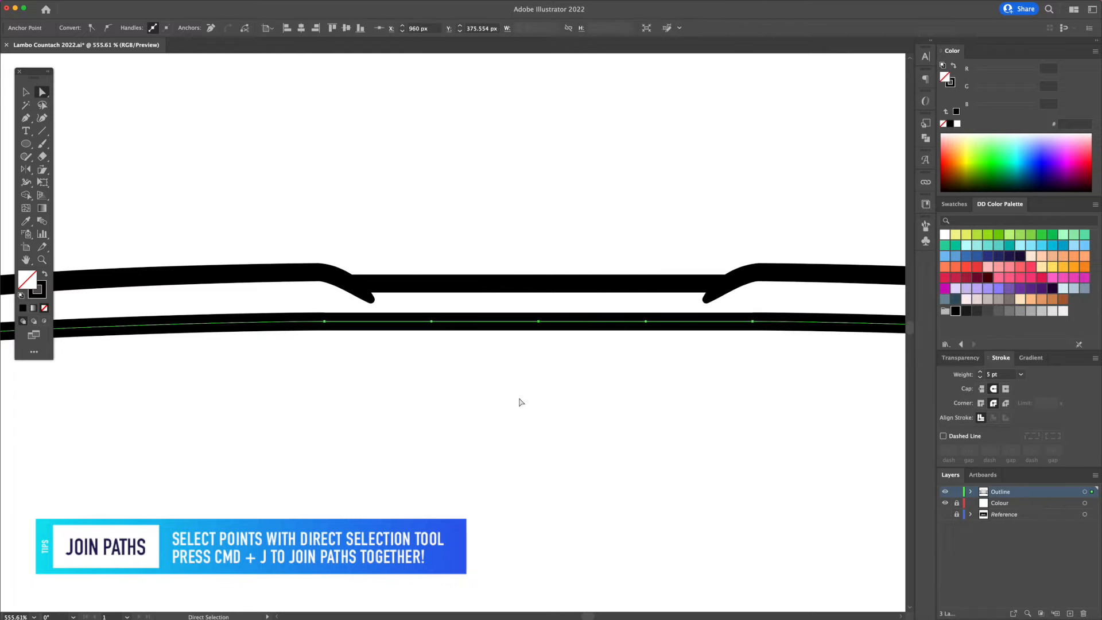
- Join the mirrored halves of the remaining centre lines, from the windscreen base and bonnet vent down to the bumper
scroll(532, 401, down, 5)
key(super+j)
drag(539, 408, 511, 276)
key(super+j)
key(super+j)
drag(545, 528, 523, 295)
drag(508, 370, 470, 515)
key(super+j)
key(super+j)
key(super+j)
drag(502, 550, 475, 432)
key(super+j)
drag(492, 481, 477, 525)
key(super+j)
key(super+j)
- Fill the bonnet vent with black and show the reference photo again
click(524, 182)
key(z)
drag(538, 178, 518, 103)
drag(518, 104, 526, 315)
key(v)
click(708, 213)
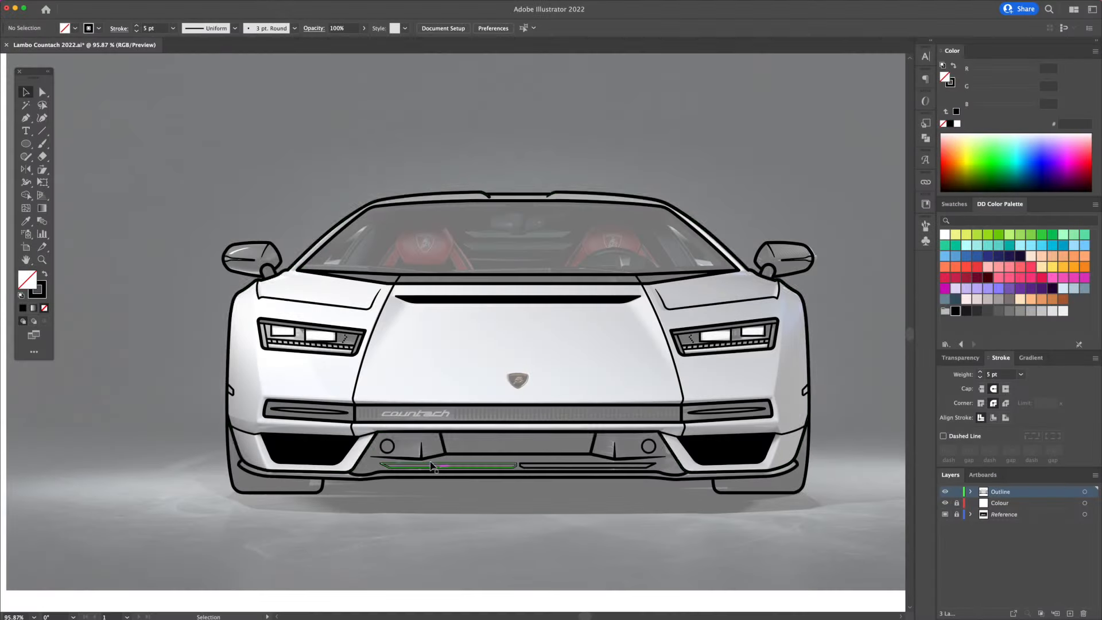
- Draw a black-filled vertical bar about 4 px wide and 19 px tall at the left end of the badge strip
key(z)
drag(361, 415, 659, 414)
drag(27, 144, 69, 144)
mouse_move(342, 354)
mouse_down()
mouse_move(355, 450)
mouse_move(368, 461)
mouse_up()
key(shift+x)
key(v)
- Duplicate the bar sideways and repeat the copy to make five evenly spaced bars
drag(361, 360, 401, 407)
key(Delete)
key(super+d)
key(super+d)
key(super+d)
- Repeat the bar duplication from the fifth bar across the rest of the badge strip
click(602, 397)
drag(608, 394, 474, 397)
drag(602, 395, 220, 403)
drag(287, 402, 244, 401)
drag(285, 402, 228, 400)
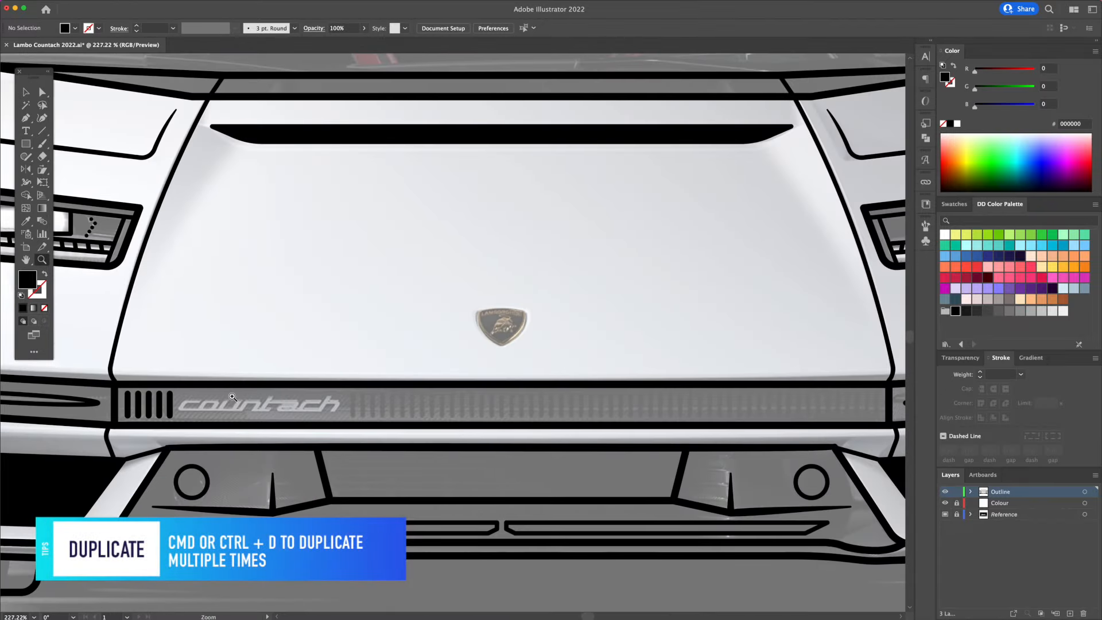
click(171, 405)
key(super+d)
key(super+d)
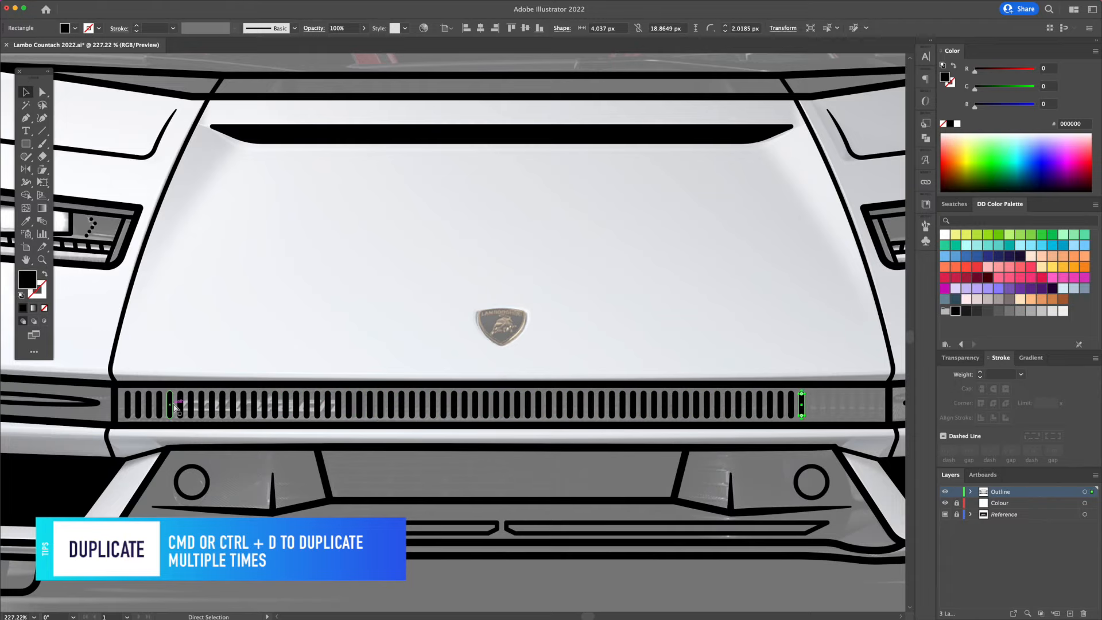
- Delete the bars that cover the countach lettering on the strip
click(245, 334)
drag(223, 367, 347, 376)
click(217, 420)
key(Delete)
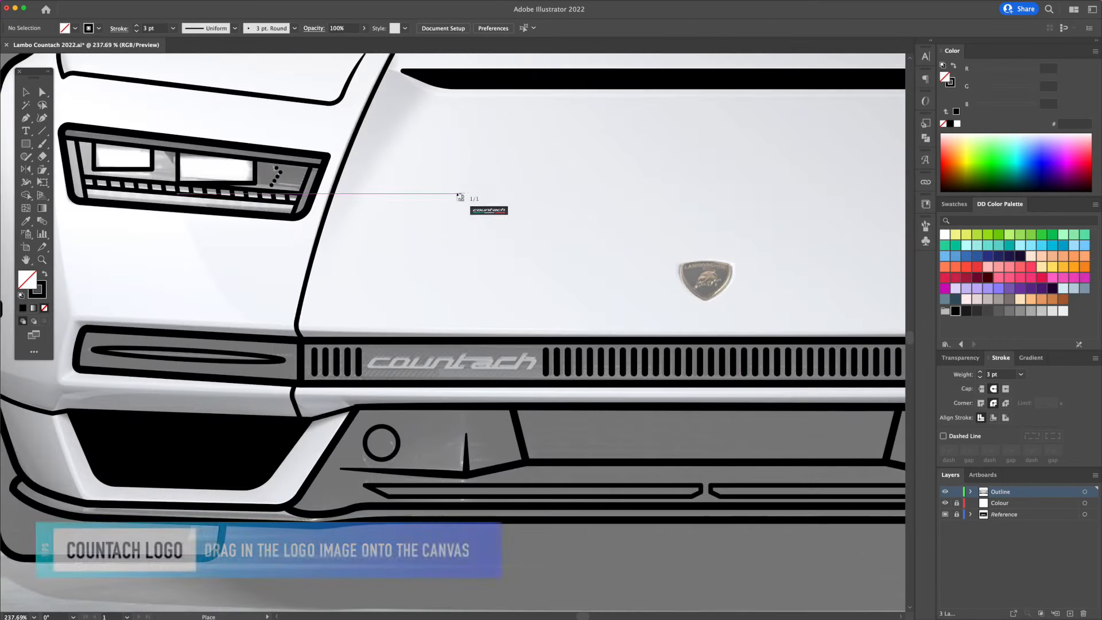
- Place the Countach logo image on the canvas and move it below the artboard
drag(432, 184, 432, 183)
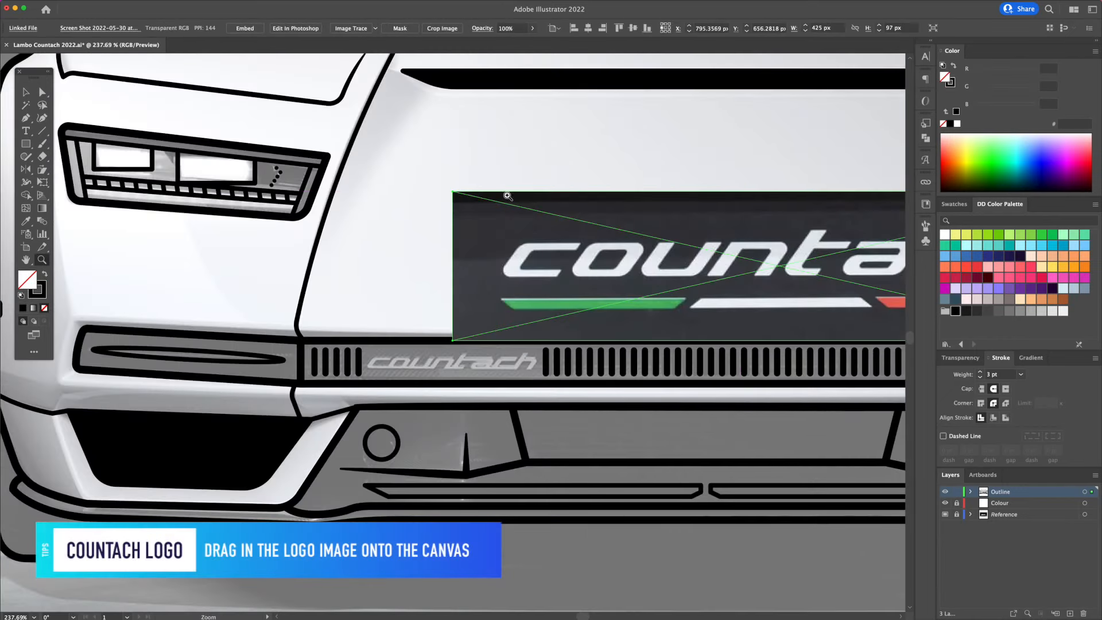
alt+click(526, 198)
scroll(534, 201, right, 3)
key(v)
scroll(540, 203, down, 2)
drag(540, 202, 462, 537)
scroll(468, 531, down, 5)
click(511, 465)
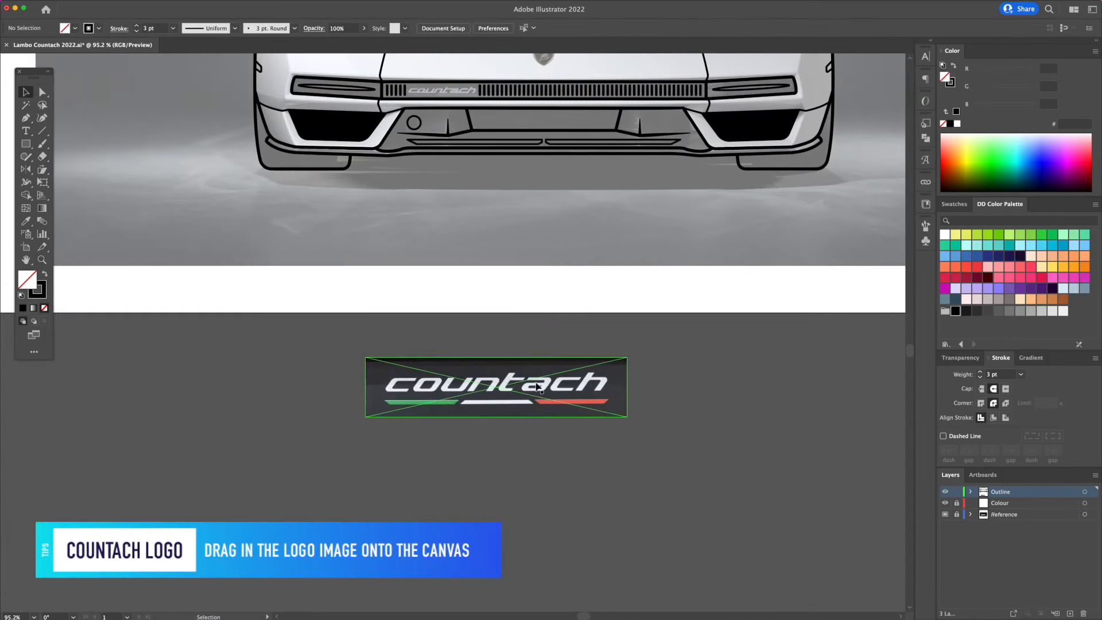
- Vectorize the Countach logo image with Image Trace and expand the result
click(501, 383)
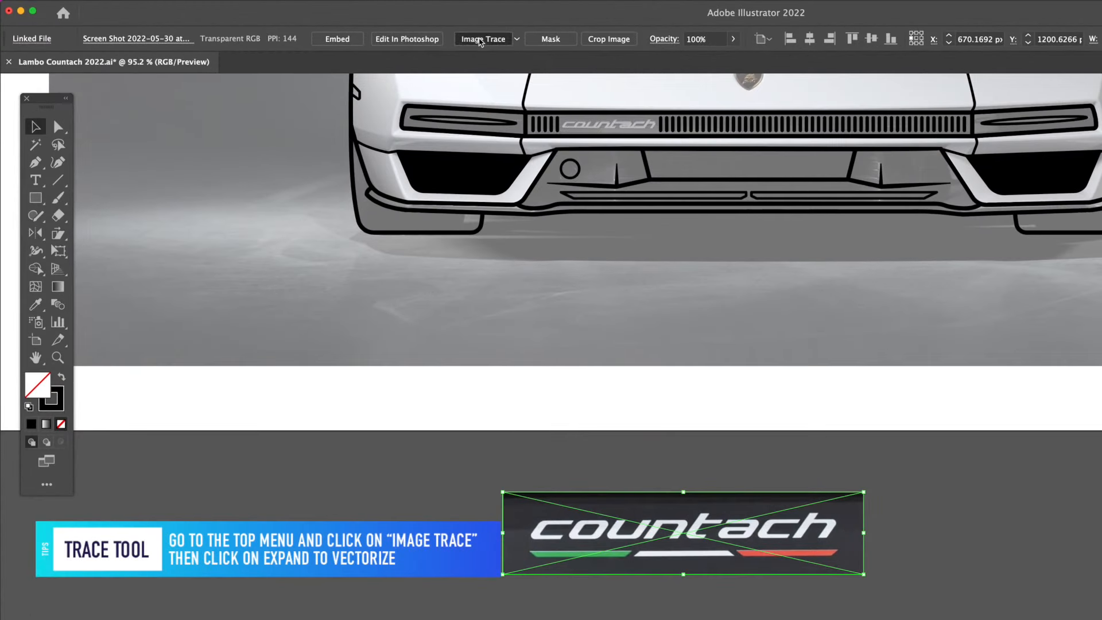
click(482, 39)
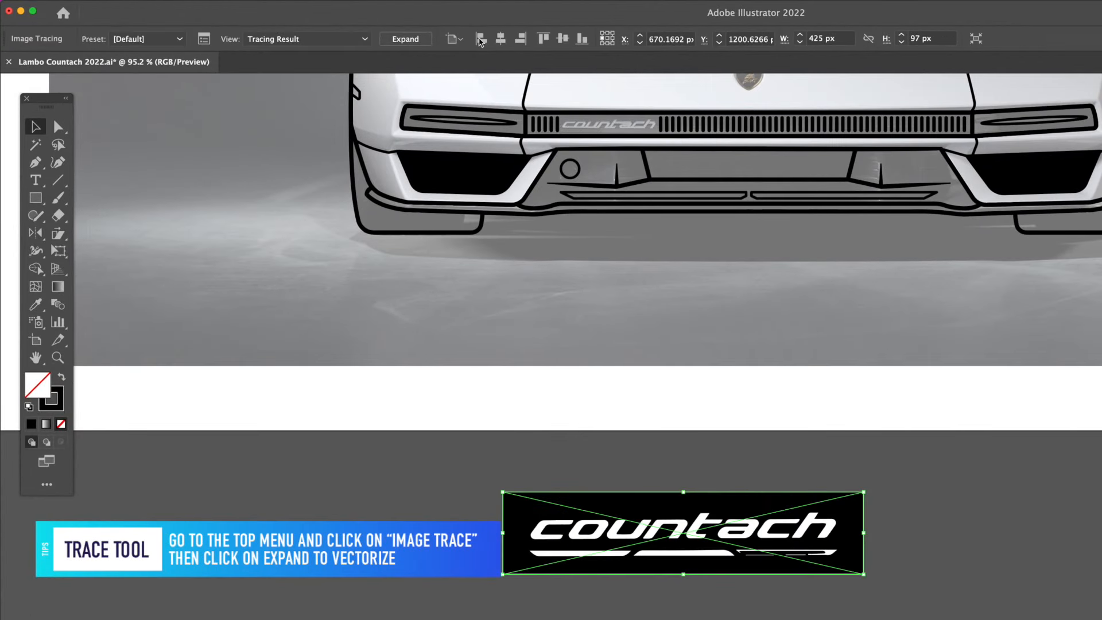
click(405, 39)
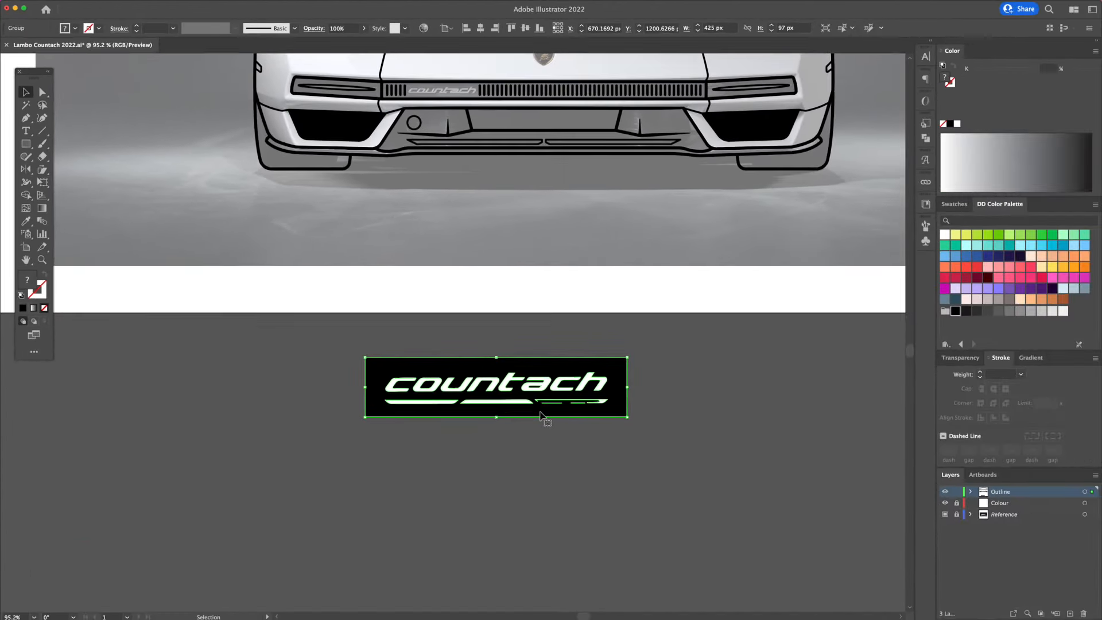
- Ungroup the traced logo and release its compound path
right_click(745, 556)
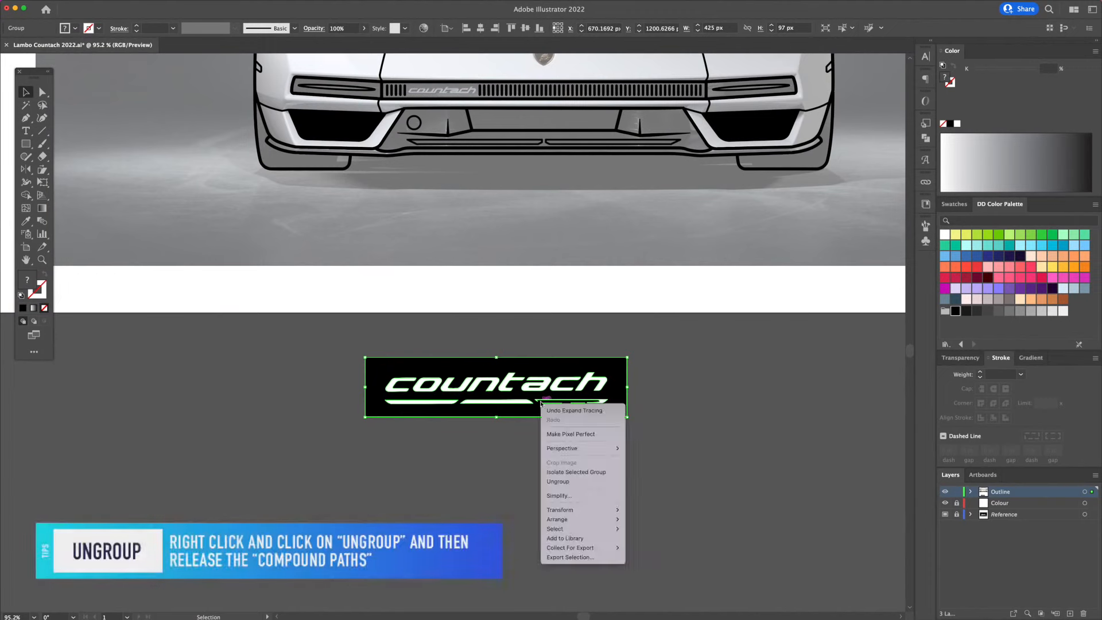
click(559, 482)
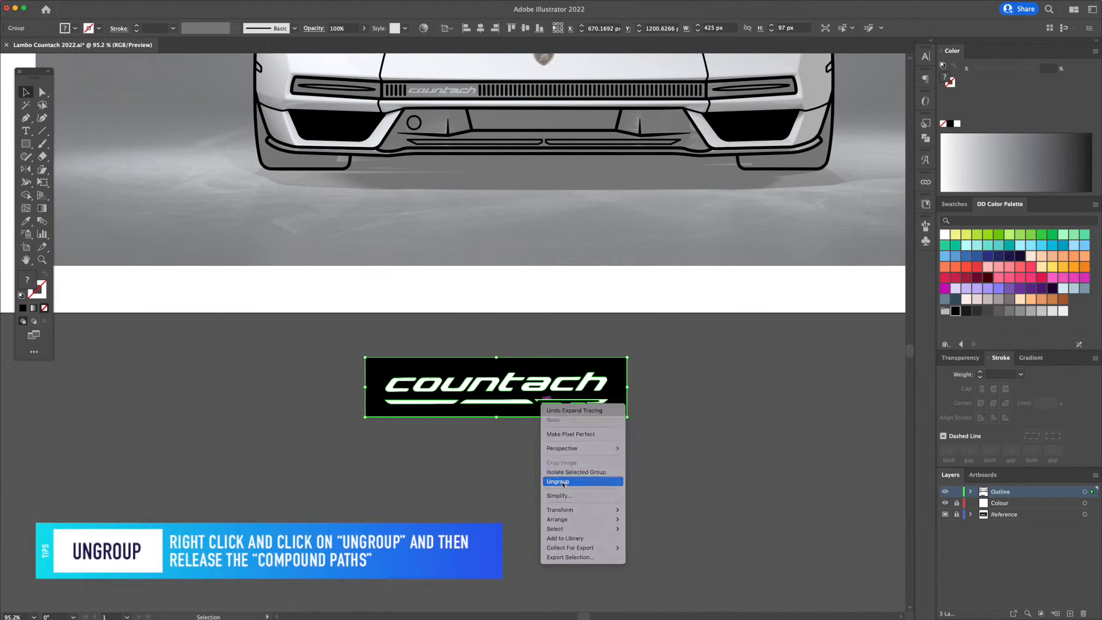
right_click(550, 372)
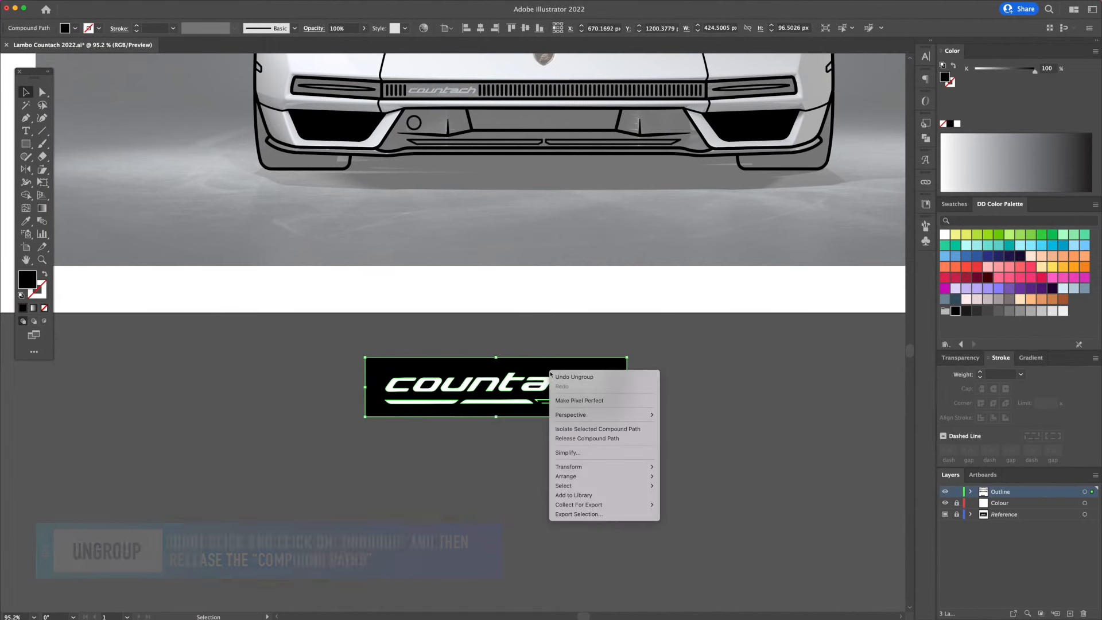
click(575, 441)
click(575, 446)
- Delete the logo's black background and the stripes beneath the lettering
scroll(513, 416, up, 9)
click(600, 411)
key(Delete)
drag(751, 383, 345, 376)
key(Delete)
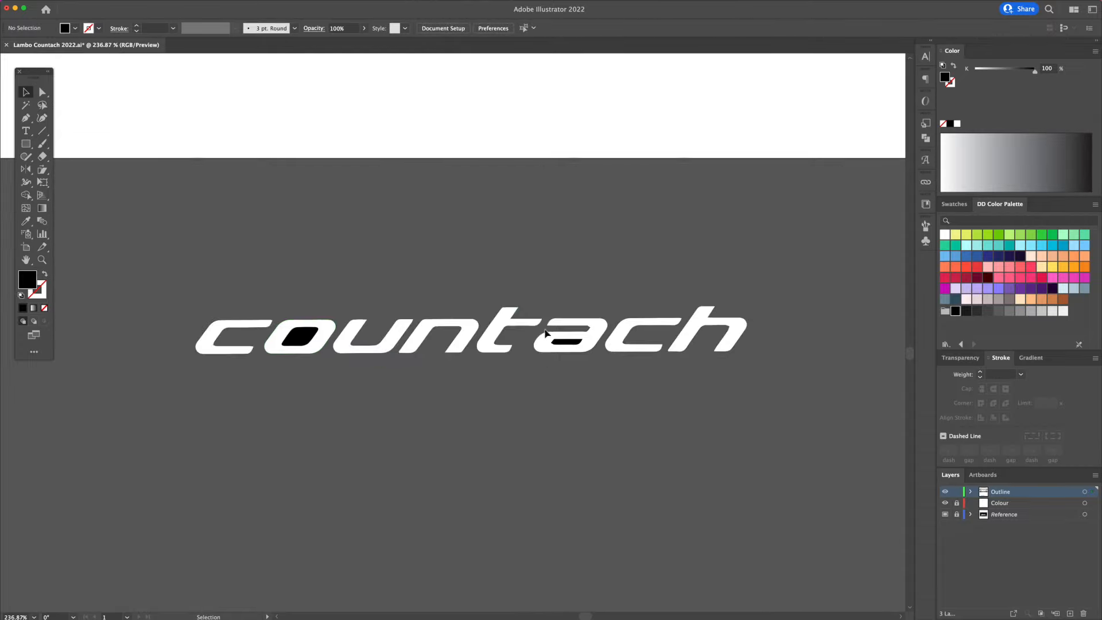
- Delete the black shapes inside the logo's letters o and a
click(305, 336)
key(Delete)
click(568, 347)
key(Delete)
key(super+z)
scroll(570, 346, up, 8)
click(581, 337)
key(Delete)
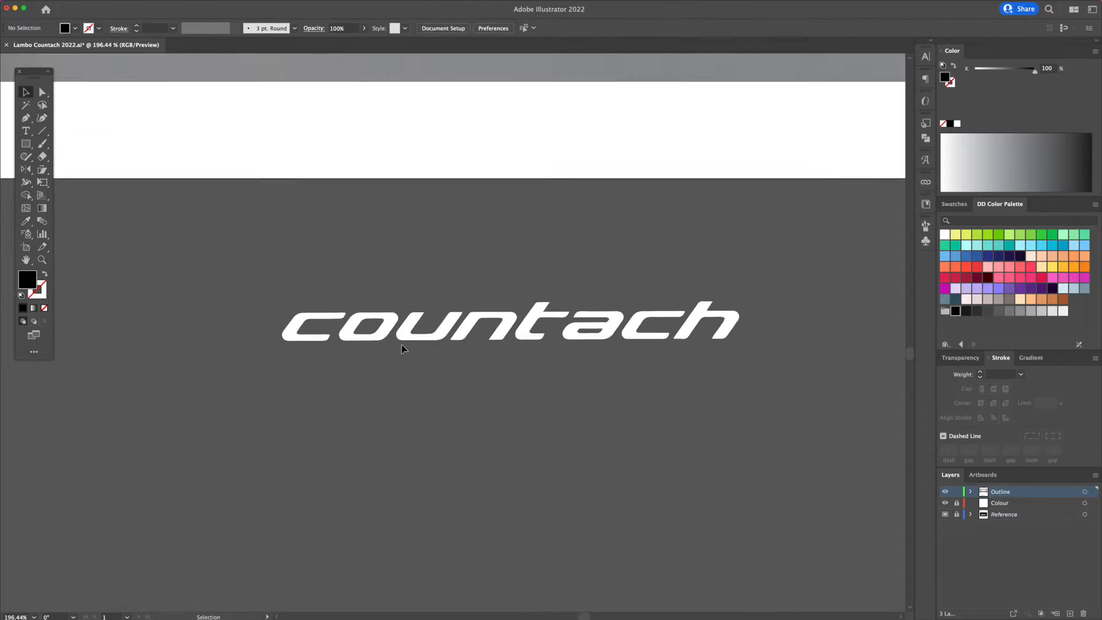
- Fill the Countach logo lettering with black
click(435, 339)
click(951, 125)
click(597, 450)
- Scale the logo to about 110 px wide and fit it over the reference lettering in the grille gap
scroll(592, 458, down, 8)
drag(549, 407, 520, 195)
scroll(574, 186, up, 12)
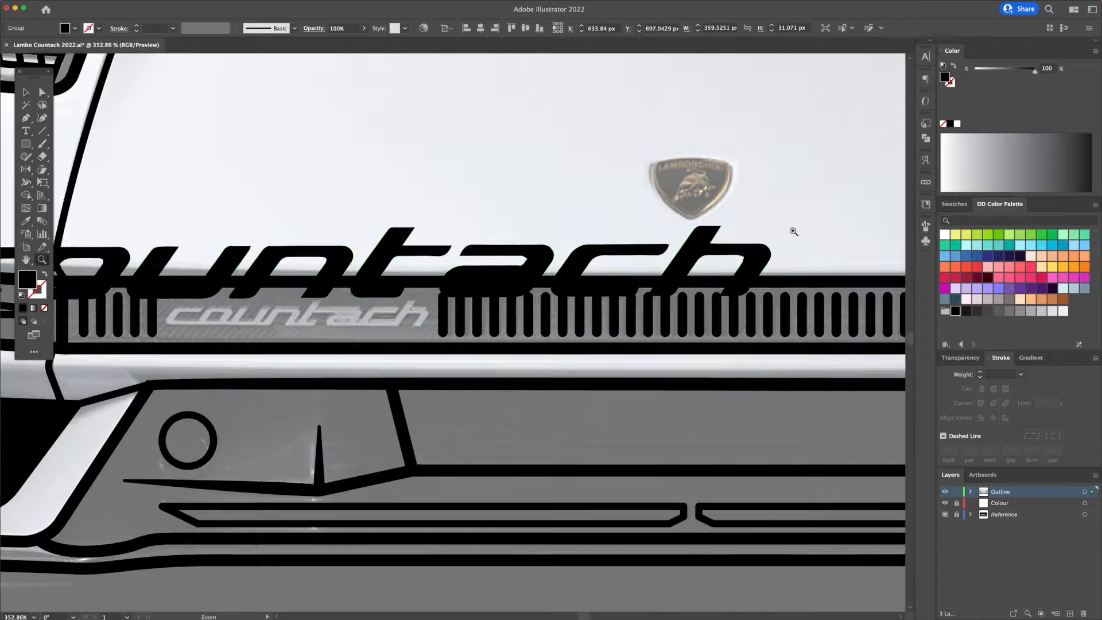
scroll(791, 231, left, 5)
drag(58, 241, 239, 268)
drag(370, 286, 324, 338)
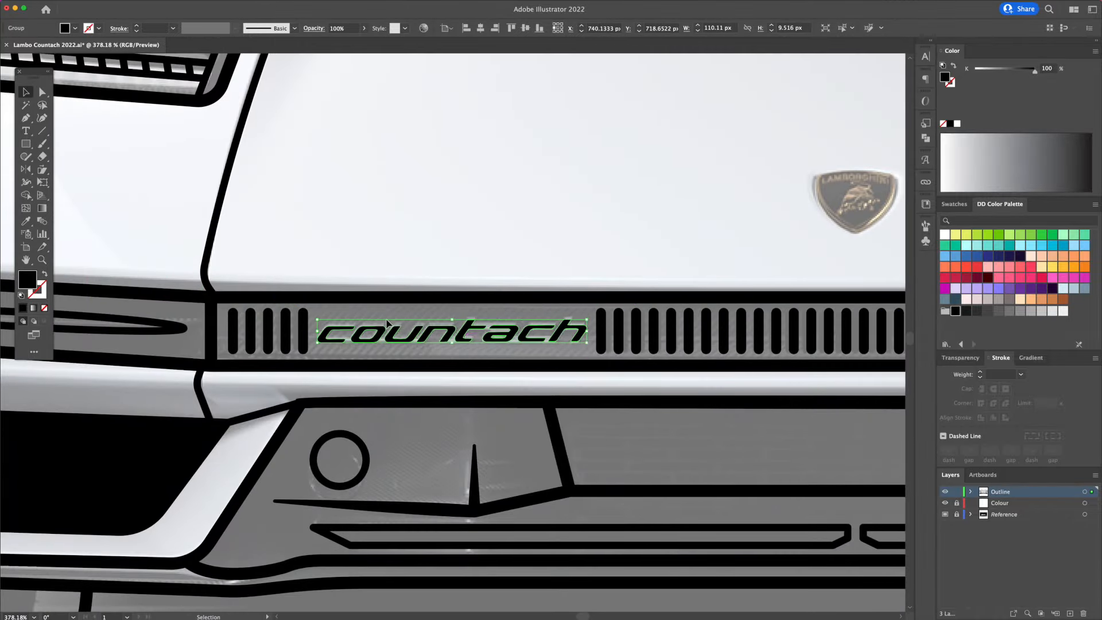
key(super+plus)
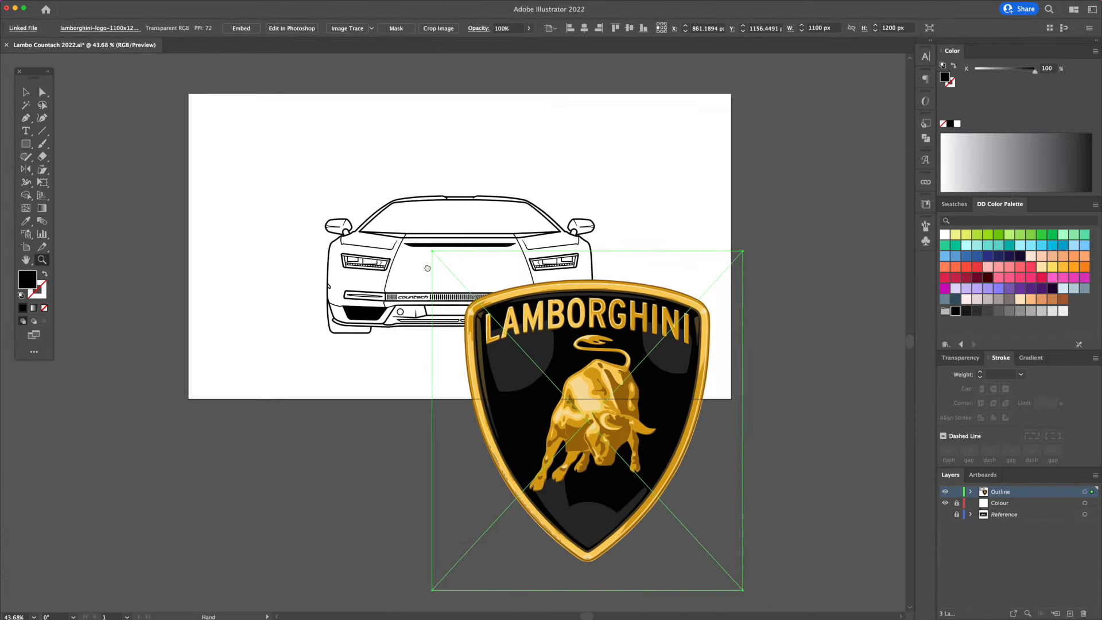
- Scale down the Lamborghini shield image and move it onto the car's hood
drag(555, 241, 695, 215)
drag(816, 133, 679, 287)
drag(659, 302, 328, 229)
drag(302, 221, 548, 285)
- Show the Reference layer and fine-tune the shield's size and position over the photo's badge at the hood centre
click(946, 514)
drag(399, 314, 461, 314)
drag(541, 274, 558, 287)
key(super+y)
key(super+y)
drag(610, 217, 565, 265)
drag(561, 348, 622, 348)
drag(511, 245, 512, 329)
drag(513, 261, 513, 263)
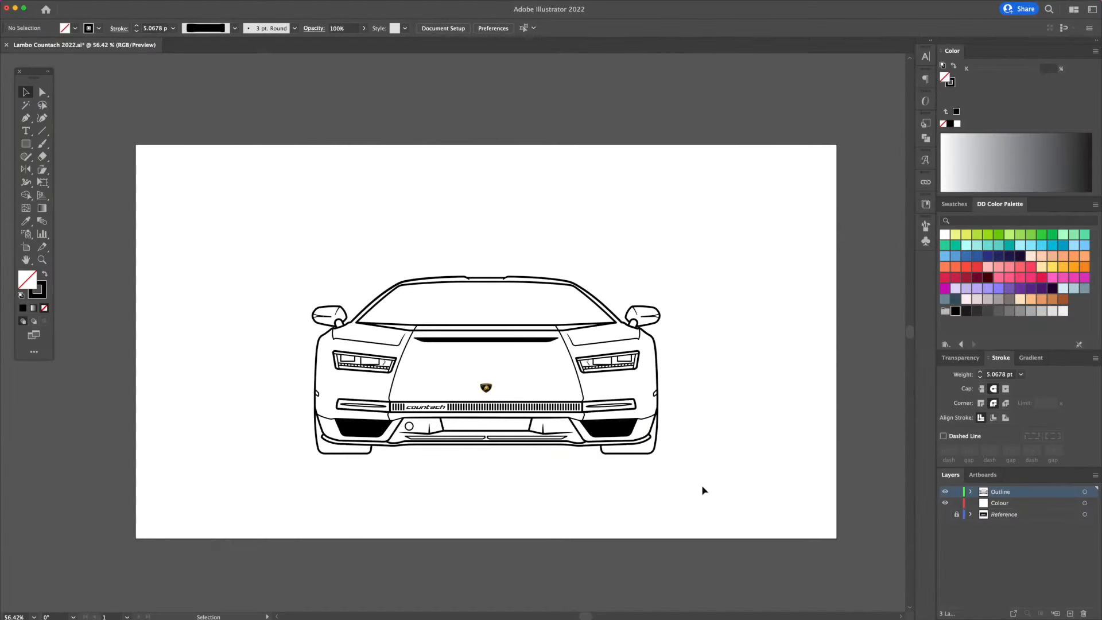
- Copy all of the Outline artwork onto the Colour layer
key(super+a)
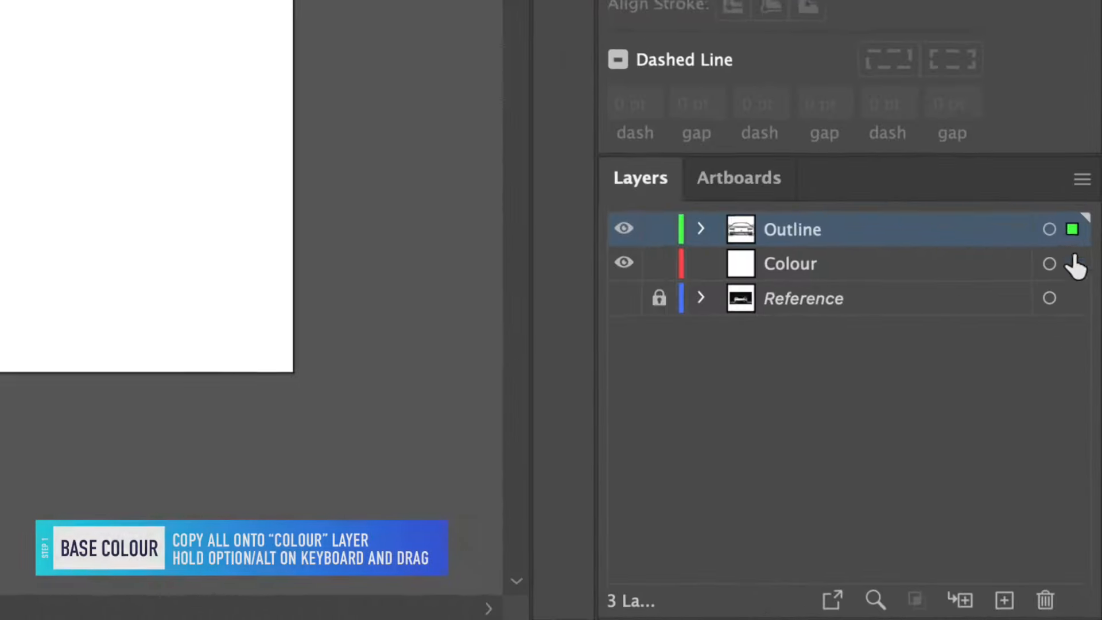
drag(1071, 265, 1071, 262)
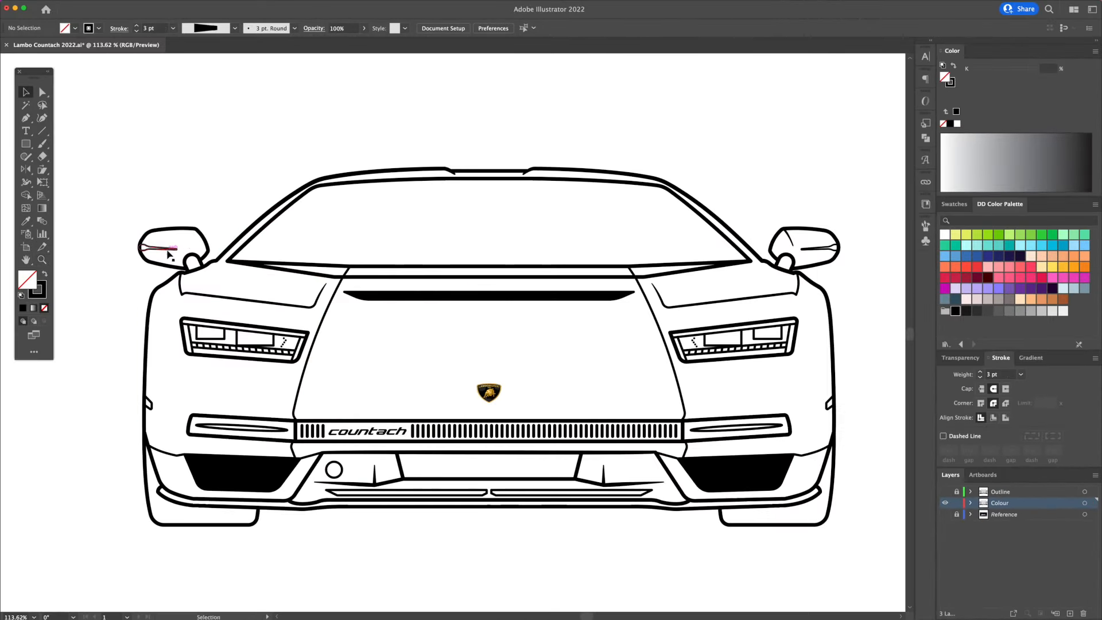
- Delete the mirror lines, fender crease lines and hood vent from the Colour layer copy
click(821, 248)
key(Delete)
click(769, 297)
key(Delete)
click(321, 293)
key(Delete)
click(361, 295)
key(Delete)
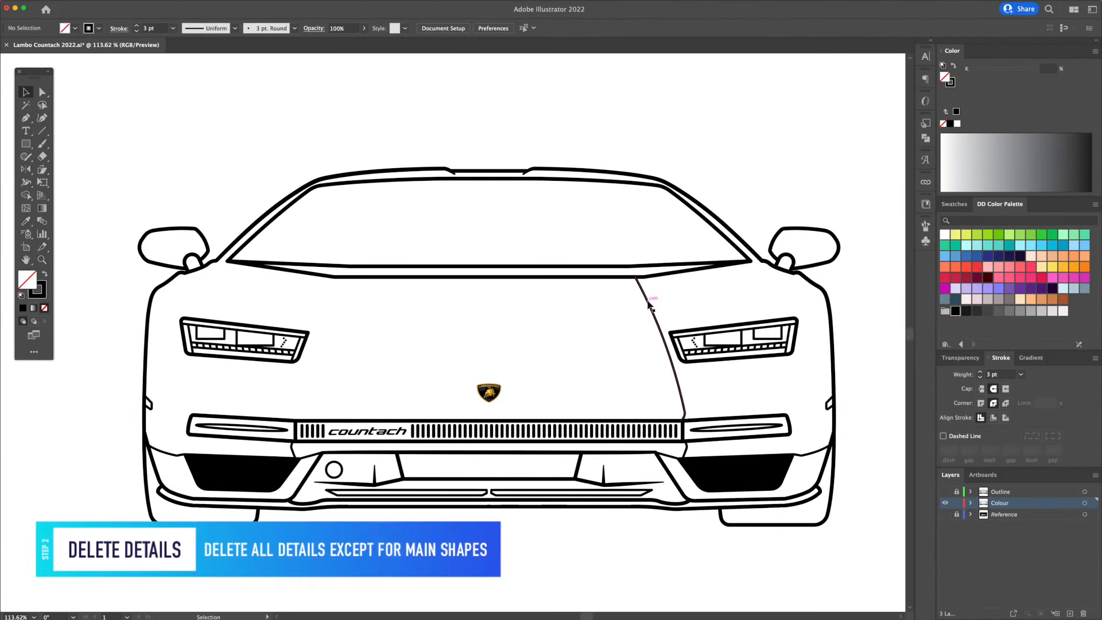
- Delete the slits at both ends of the grille band and the side markers from the Colour layer
click(258, 430)
key(Delete)
click(150, 404)
key(Delete)
click(768, 427)
key(Delete)
click(828, 404)
key(Delete)
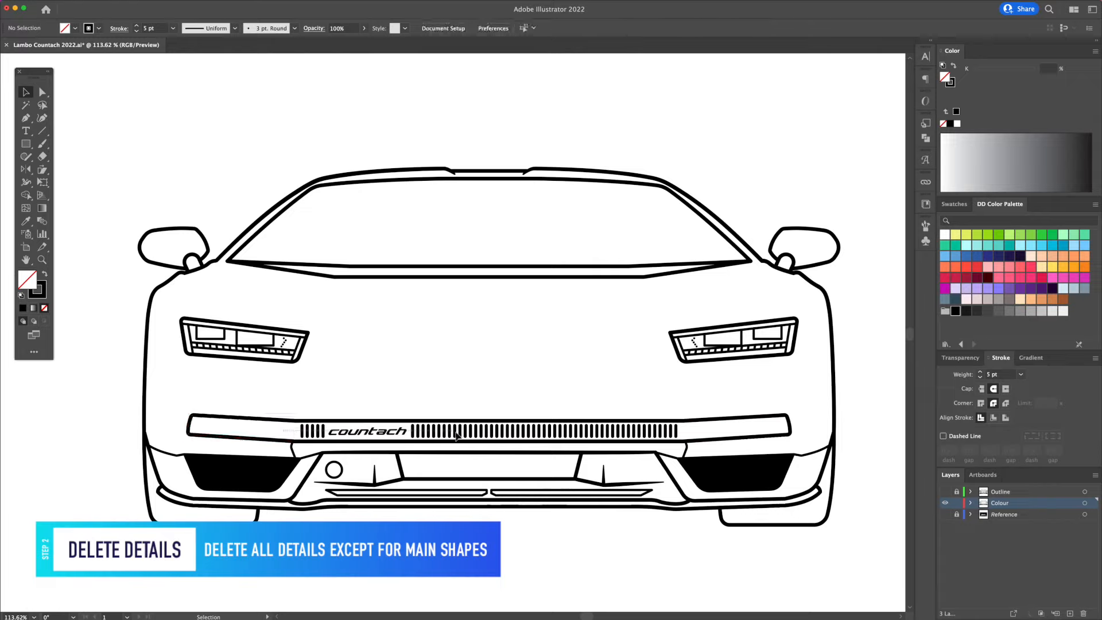
- Delete the grille bars and the lower bumper details, keeping only the main bumper shapes
click(614, 432)
key(Delete)
click(697, 468)
key(Delete)
click(682, 453)
click(374, 478)
key(Delete)
click(493, 492)
key(Delete)
click(282, 474)
key(Delete)
click(294, 453)
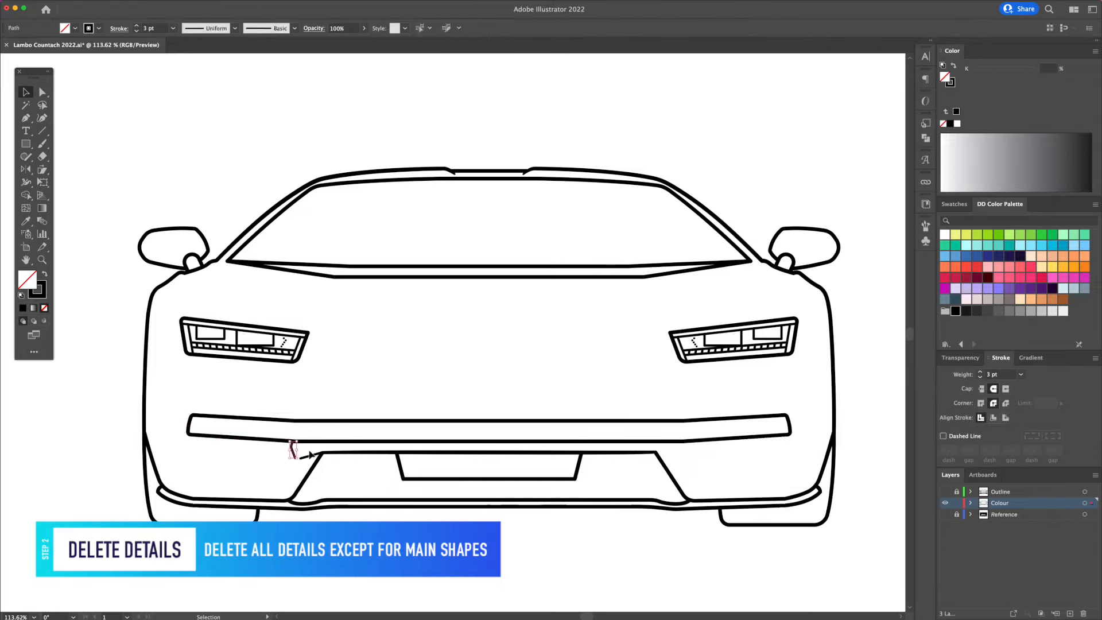
- Delete both headlights from the Colour layer
click(296, 360)
key(Delete)
click(793, 357)
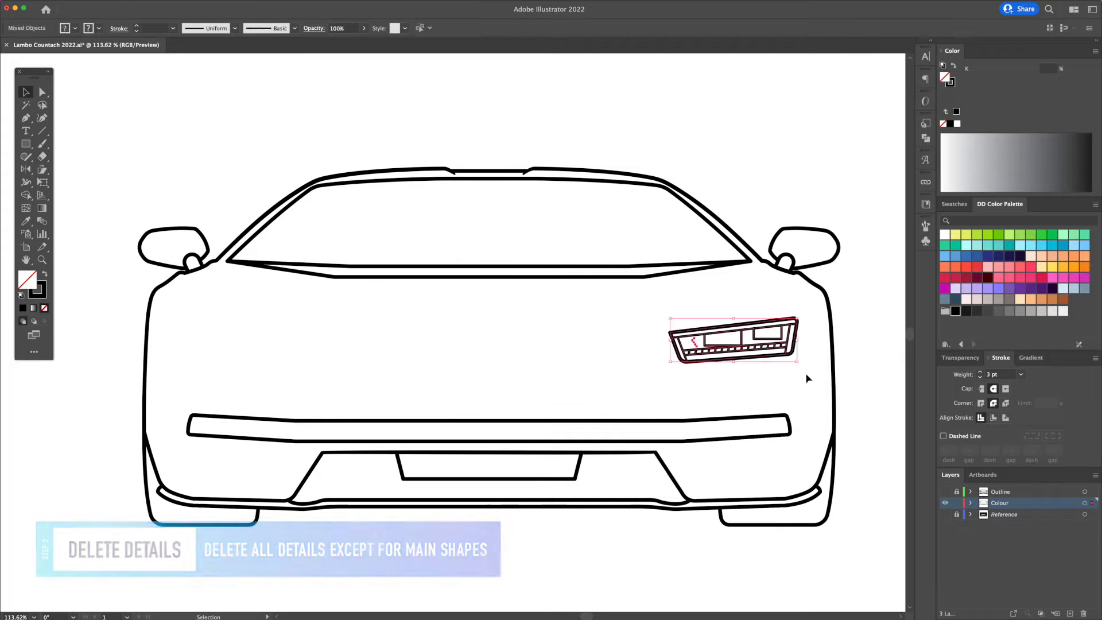
key(Delete)
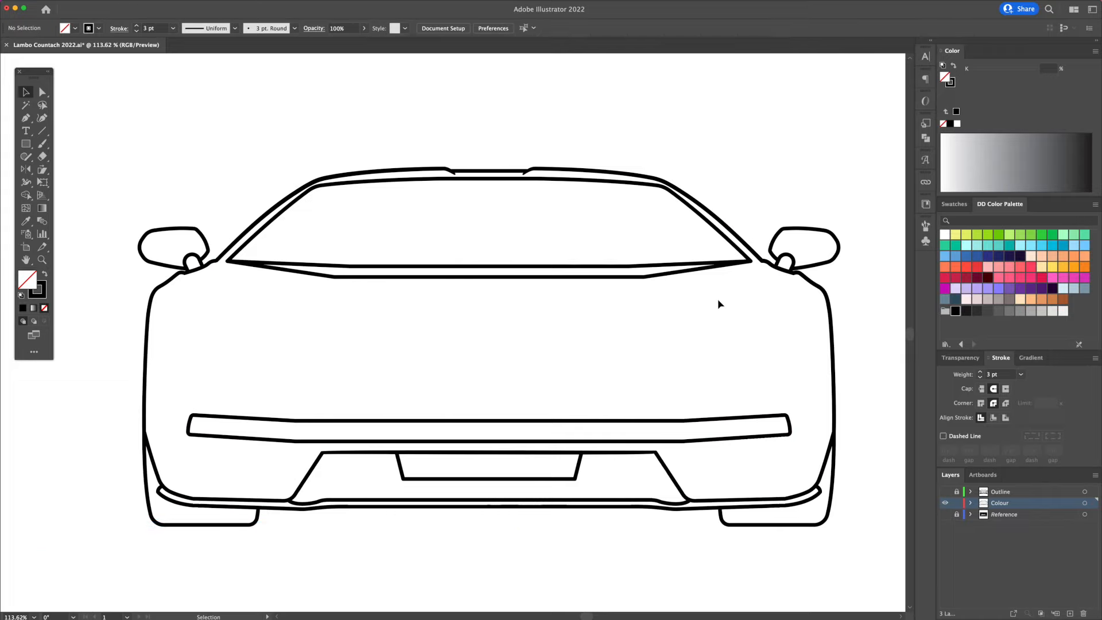
- Convert all remaining strokes on the Colour layer to outlines with Outline Stroke
key(super+a)
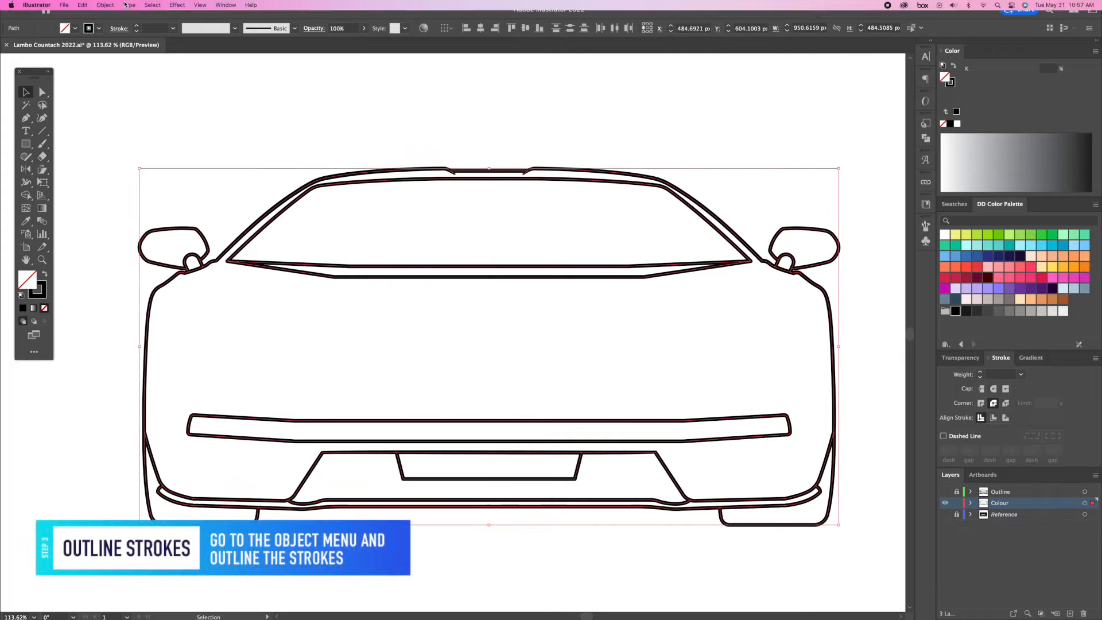
click(111, 5)
mouse_move(122, 226)
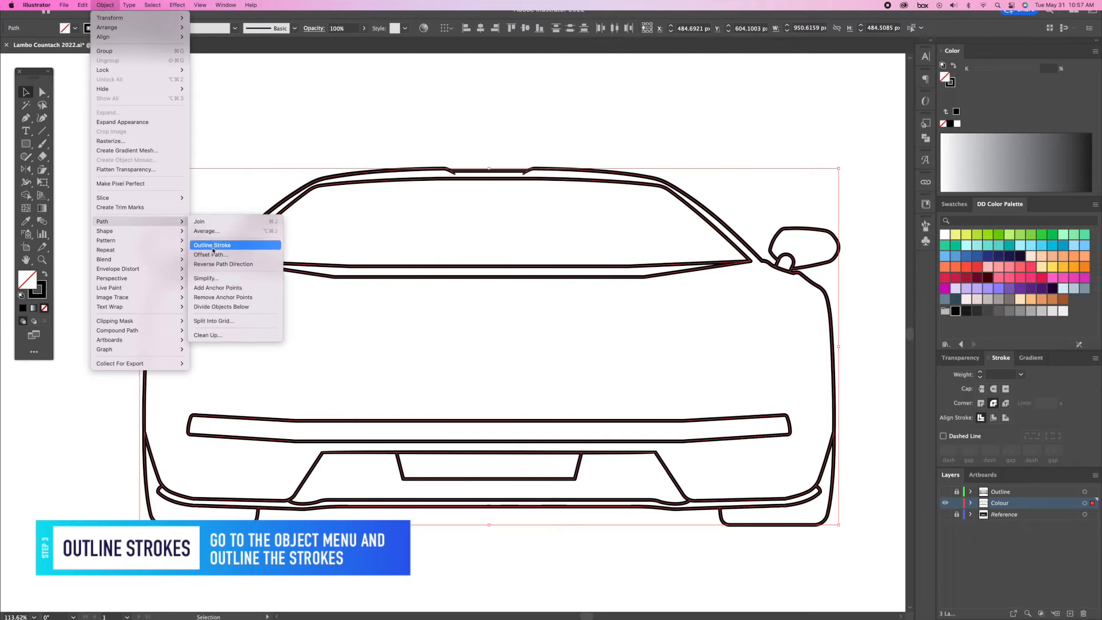
click(223, 247)
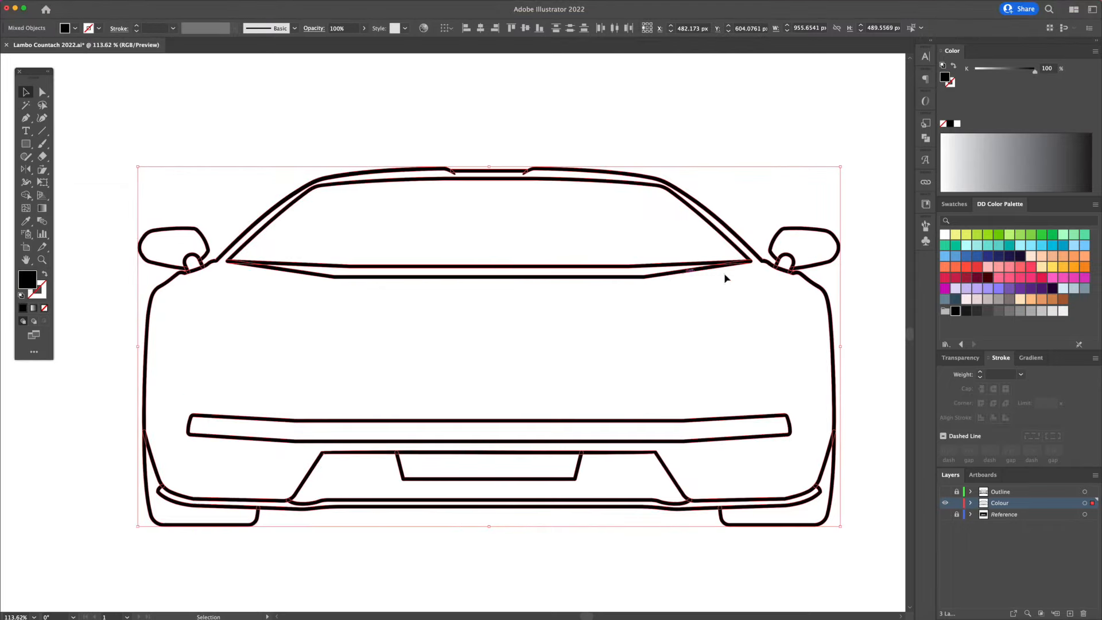
- Unite the outlined strokes into one shape with Pathfinder
key(z)
drag(798, 264, 692, 365)
key(space)
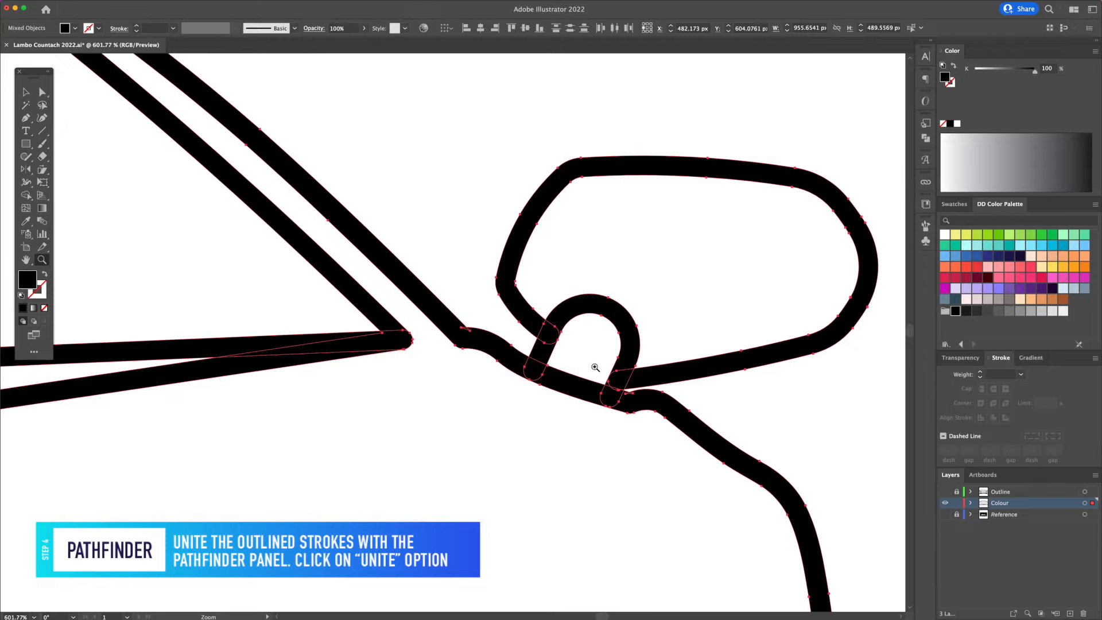
key(v)
click(926, 138)
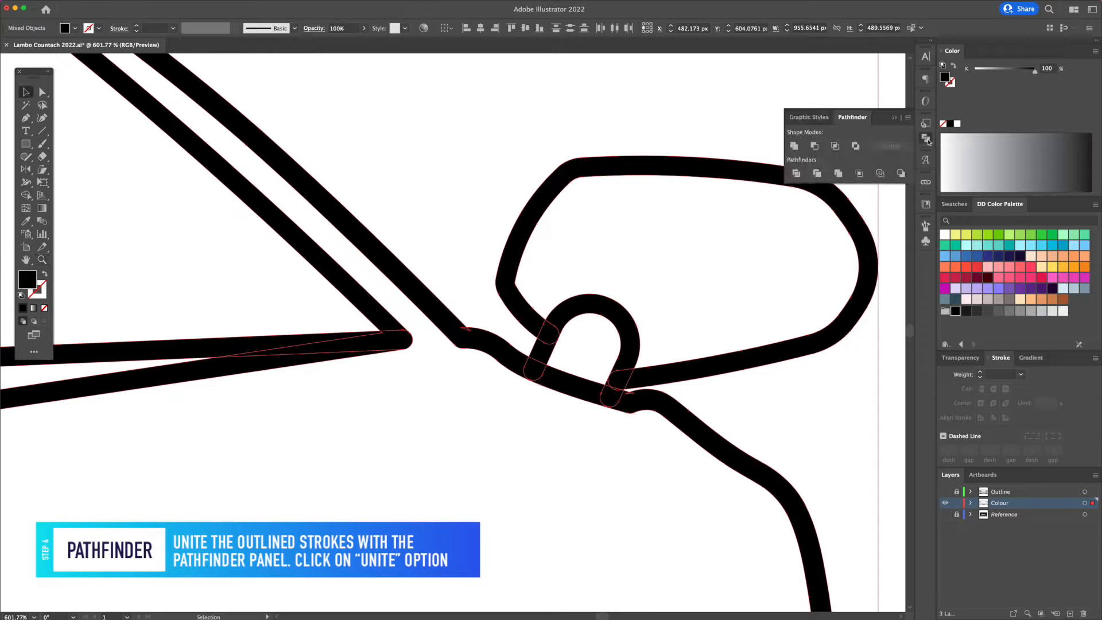
click(794, 147)
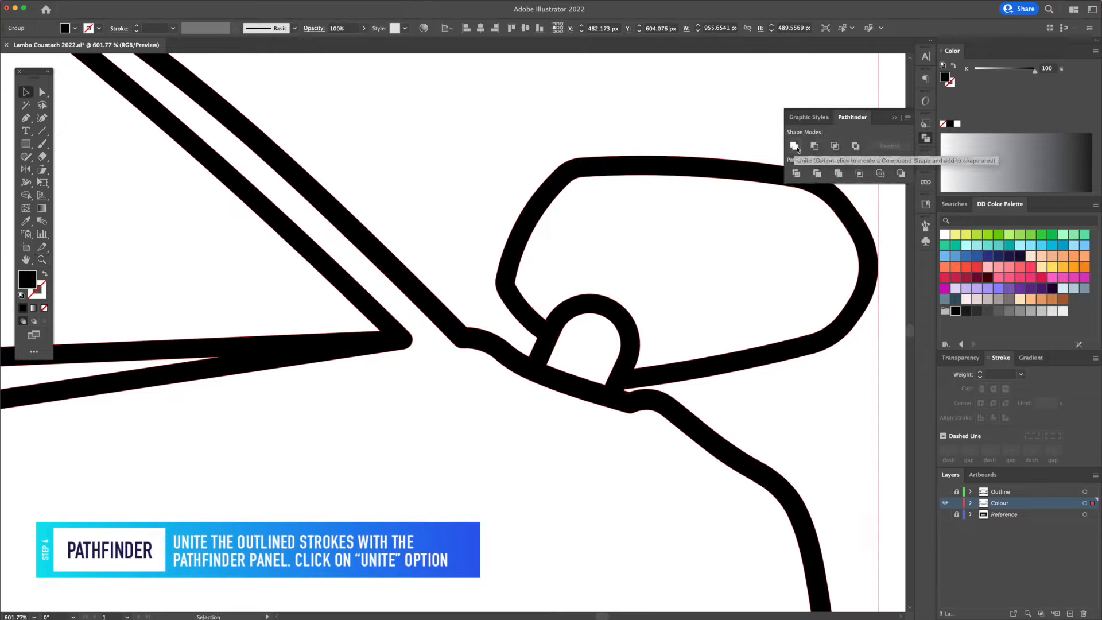
- Ungroup the united artwork and release its compound path
right_click(588, 302)
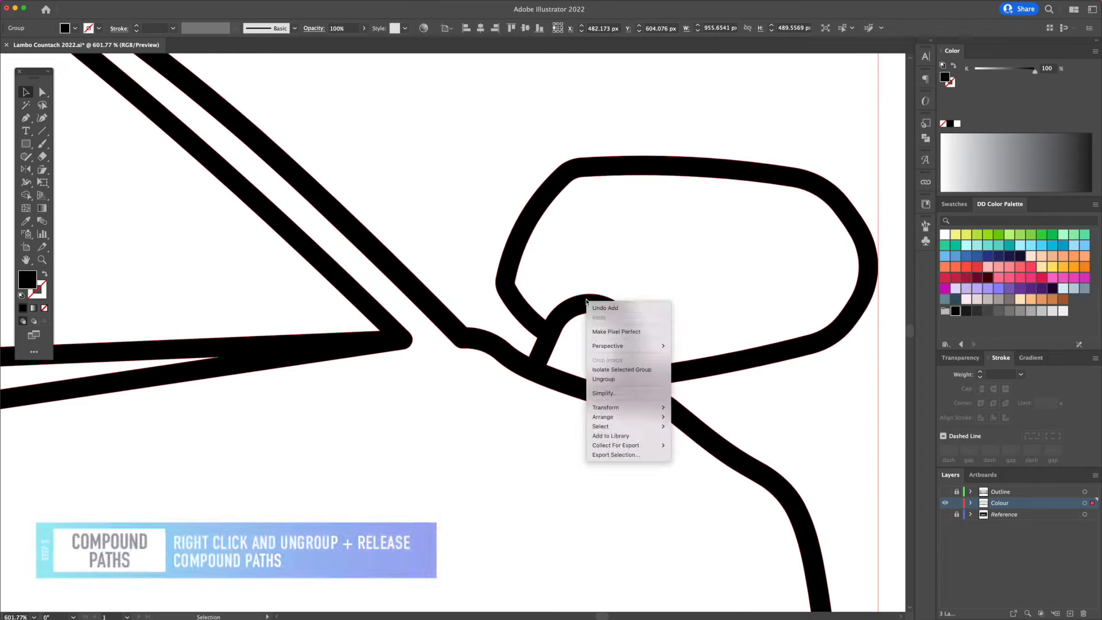
click(633, 384)
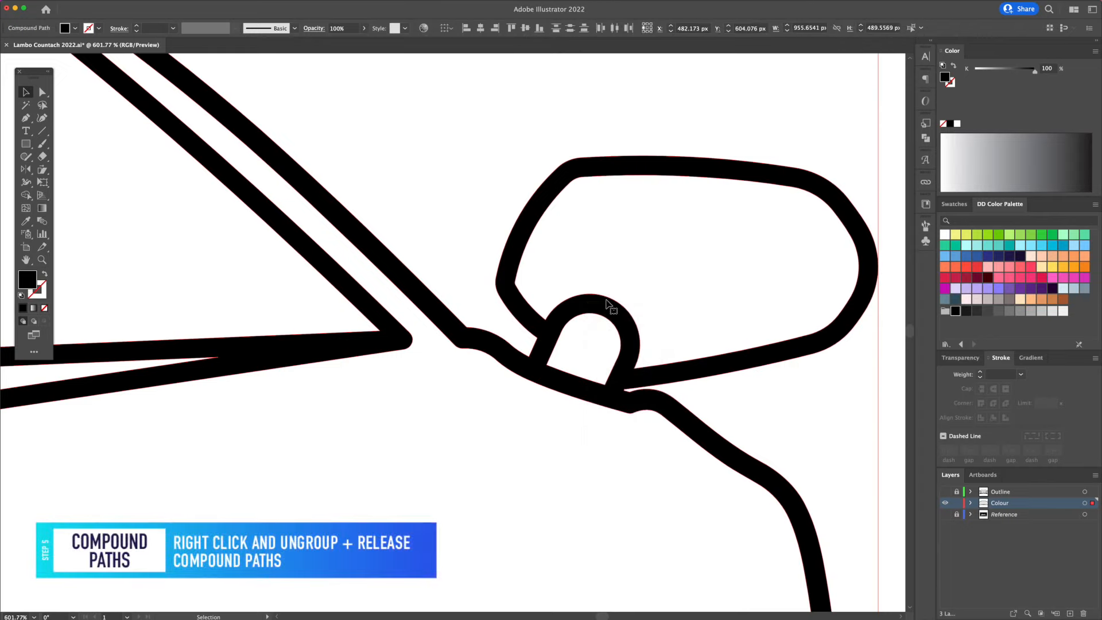
right_click(606, 299)
click(648, 360)
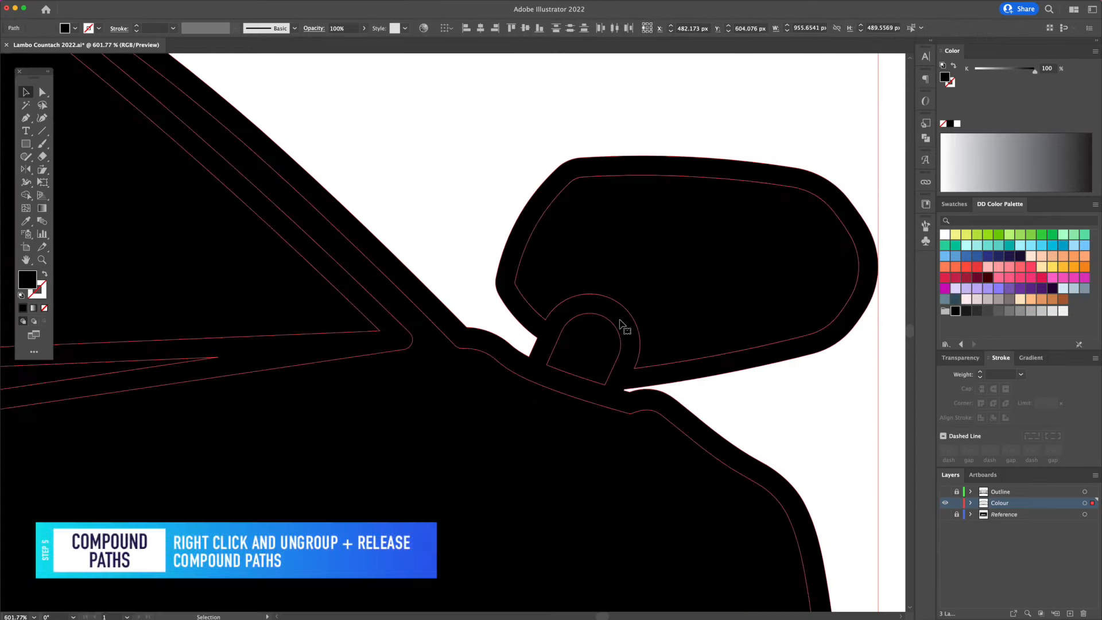
- Delete the outer contour shape so that only the inner fill shapes of the car remain
key(Delete)
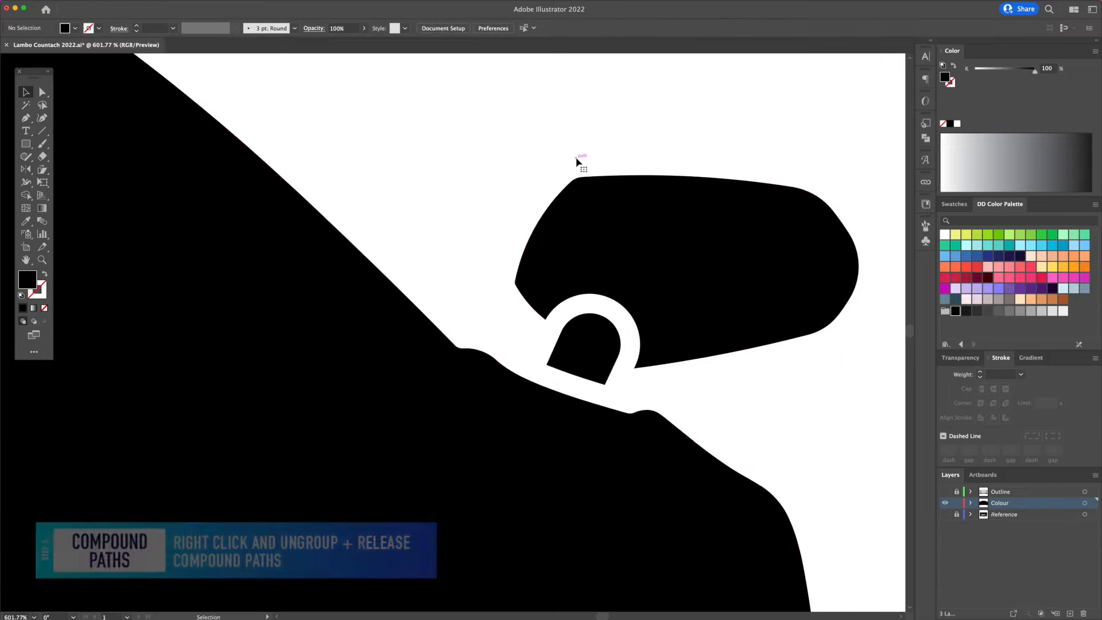
click(577, 162)
key(super+0)
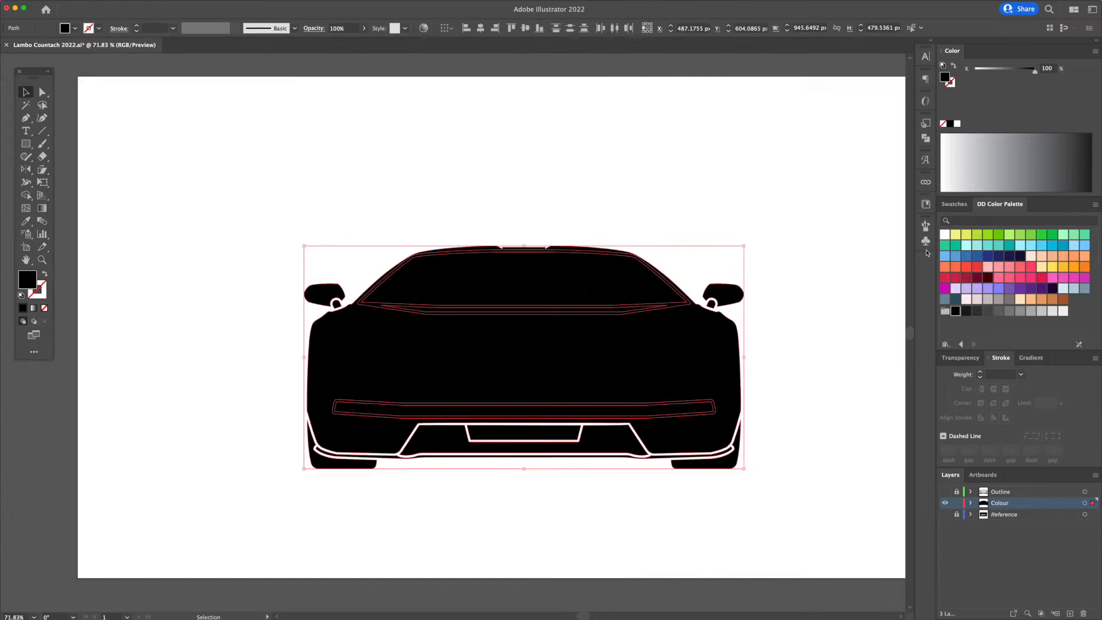
- Fill all the car's shapes with light grey and delete the redundant contour around the grille band
click(1052, 310)
key(super+shift+a)
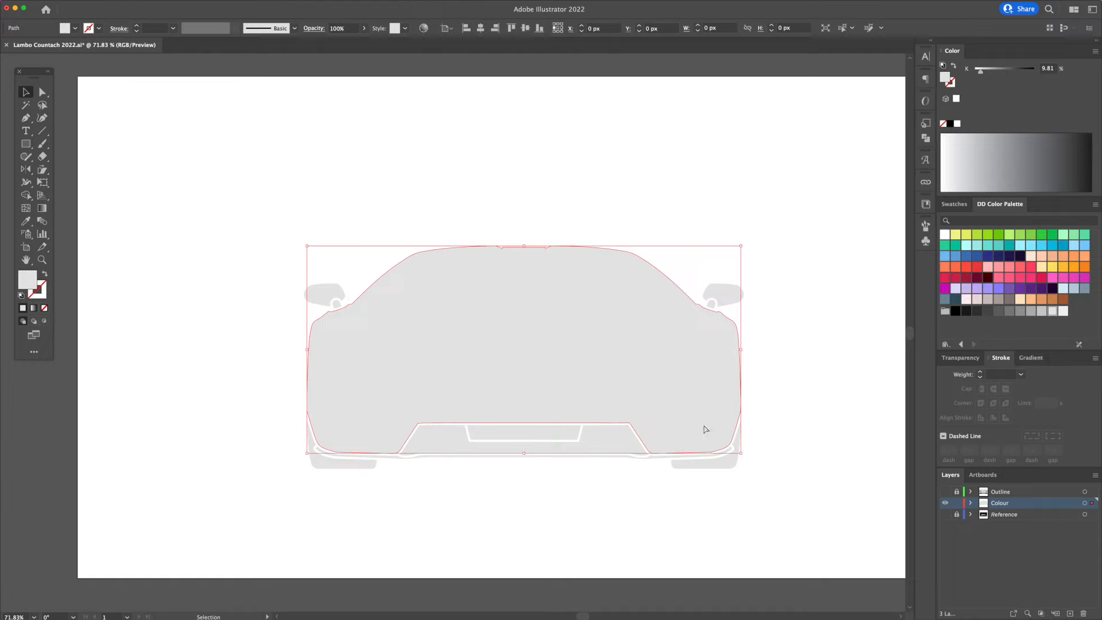
click(700, 410)
shift+click(703, 416)
key(Delete)
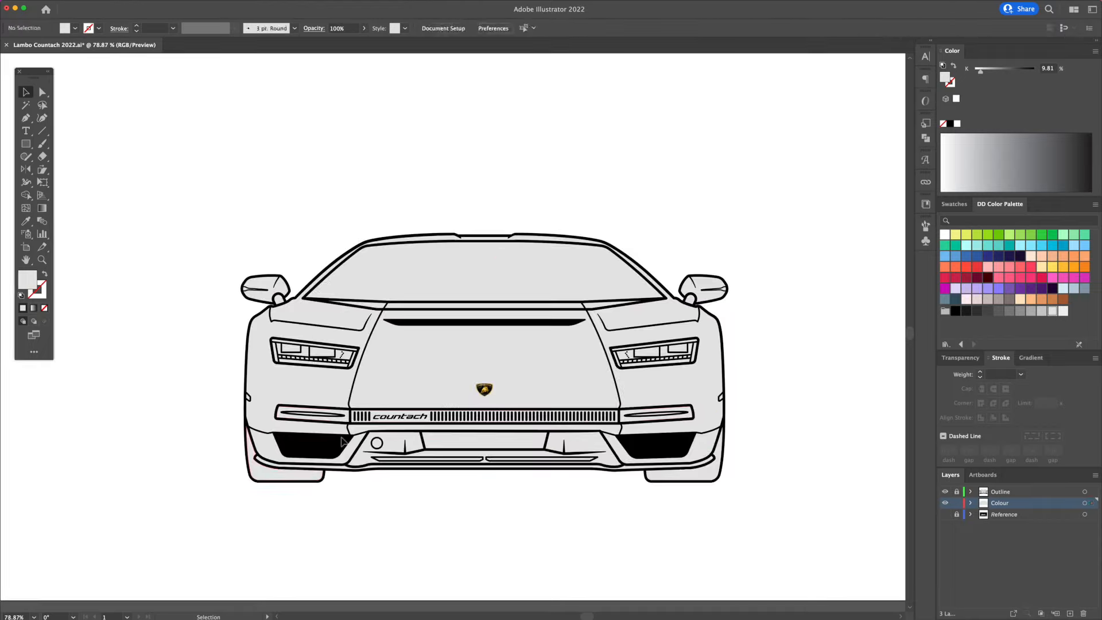
- Fill the tire shapes with very dark grey at K 89.8%
shift+click(659, 476)
click(966, 311)
click(804, 298)
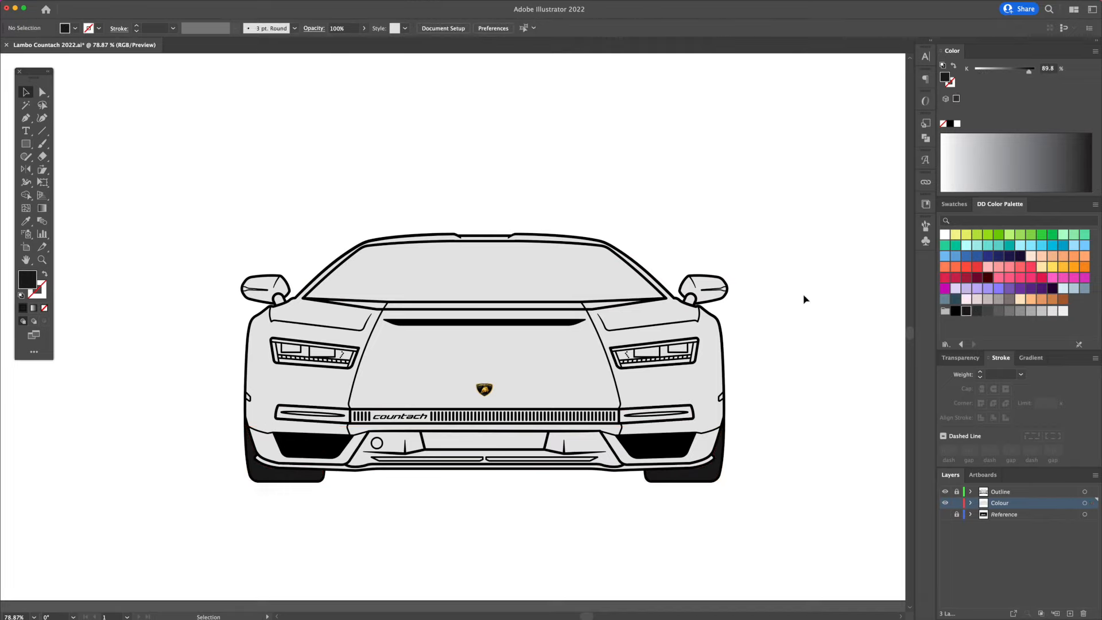
- Fill the strip below the windshield and the grille band with dark grey and bring both to the front
click(581, 305)
right_click(580, 305)
click(689, 487)
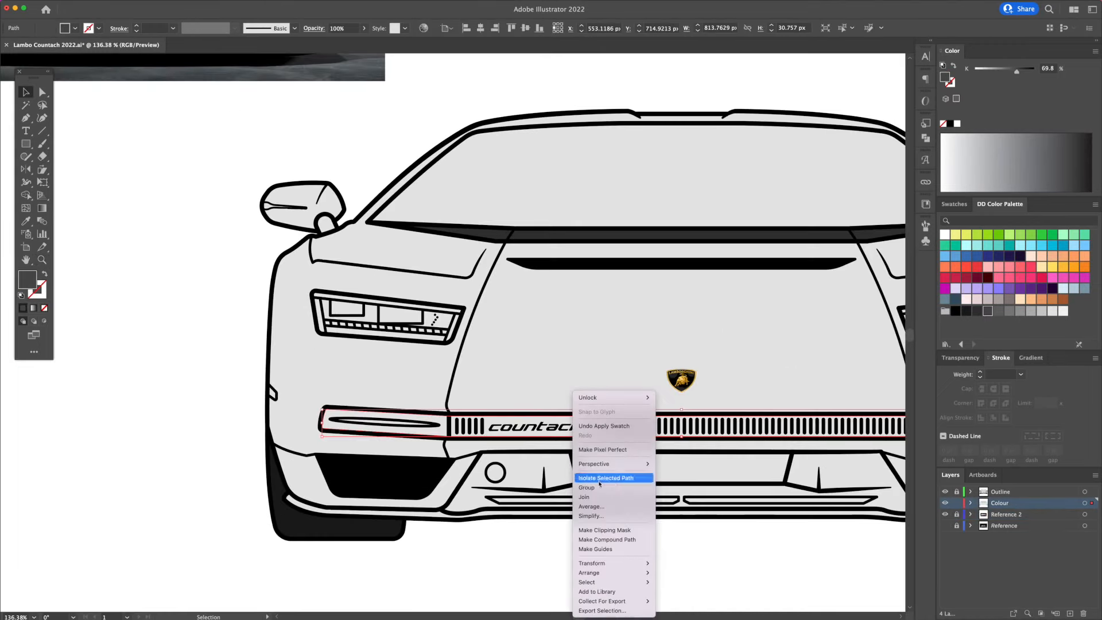
mouse_move(608, 492)
click(692, 491)
drag(666, 349, 528, 339)
key(super+shift+a)
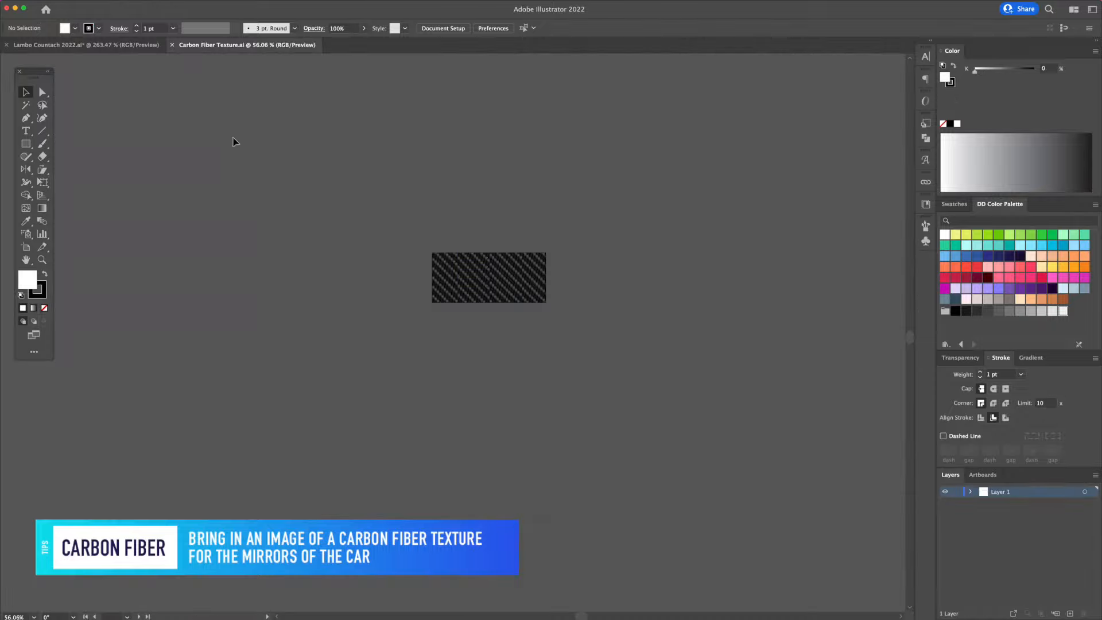
- Bring the carbon fiber texture from its own file into the car drawing and scale it down beside the left mirror
drag(481, 279, 241, 240)
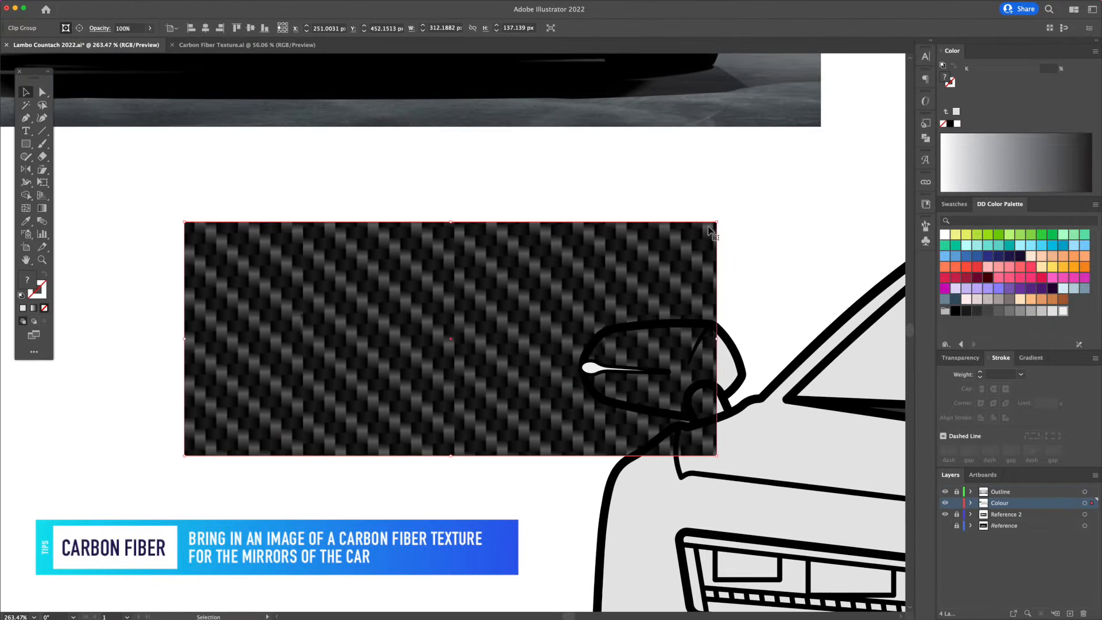
drag(718, 221, 484, 287)
click(485, 376)
click(473, 337)
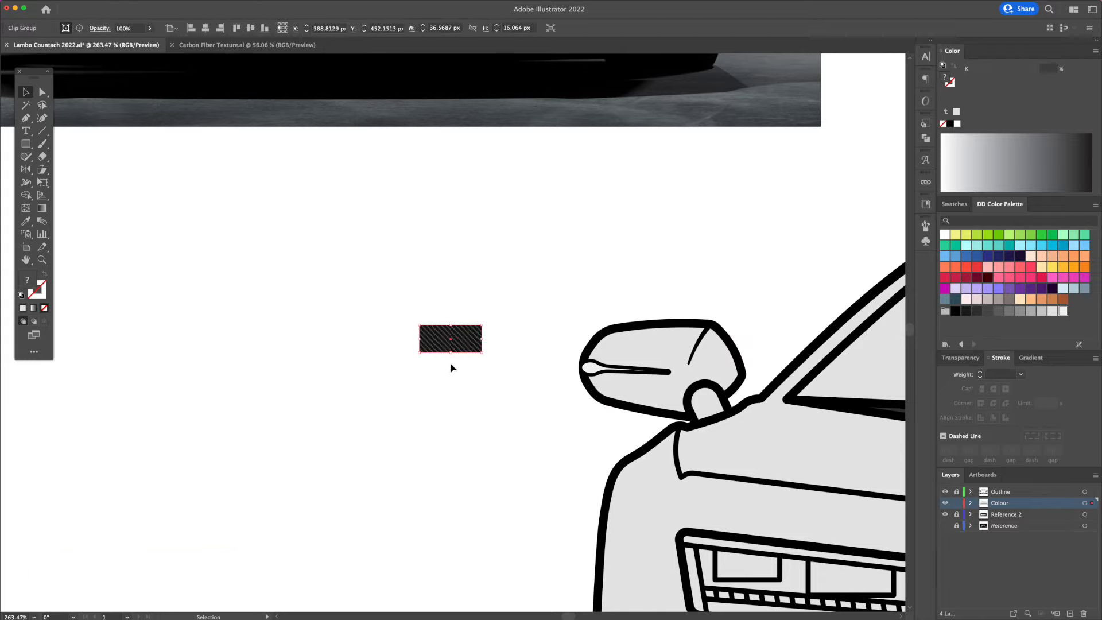
drag(481, 326, 512, 311)
- Duplicate the carbon fiber texture into a block of two rows with two tiles each, aligning the weave
drag(481, 340, 351, 241)
drag(355, 233, 420, 298)
click(424, 291)
scroll(292, 284, up, 5)
scroll(682, 297, down, 1)
click(681, 297)
scroll(631, 304, up, 4)
scroll(631, 304, right, 4)
drag(498, 312, 356, 368)
drag(234, 399, 644, 406)
key(Up)
key(Down)
- Duplicate the left mirror's grey fill shape below the texture block and bring the copy to the front
scroll(645, 405, down, 3)
scroll(645, 405, right, 4)
click(647, 403)
drag(749, 401, 359, 396)
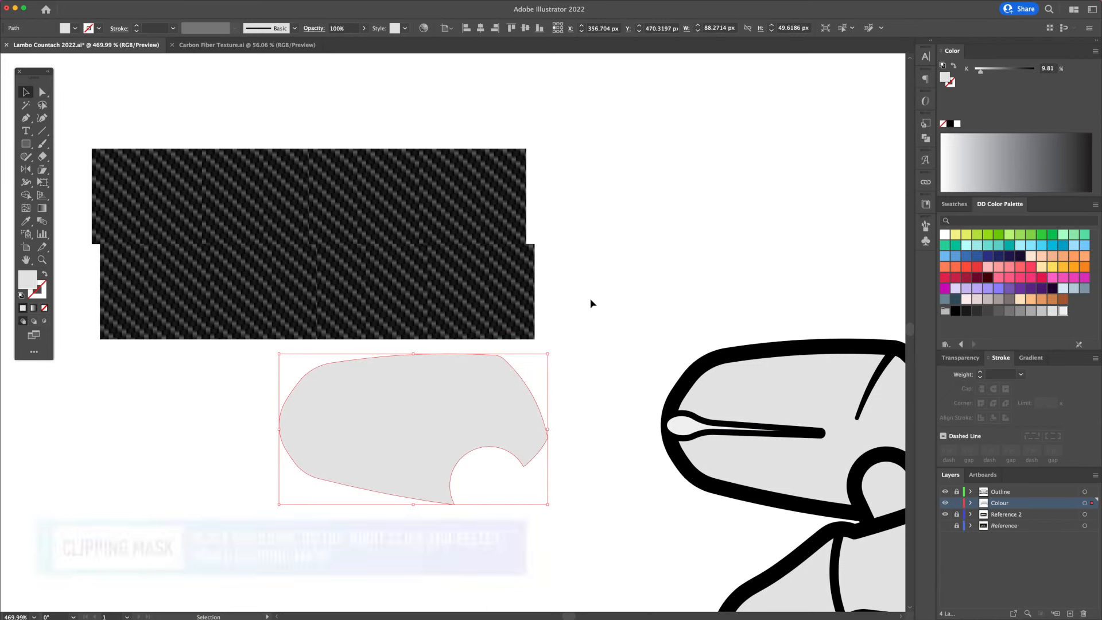
right_click(494, 402)
mouse_move(551, 564)
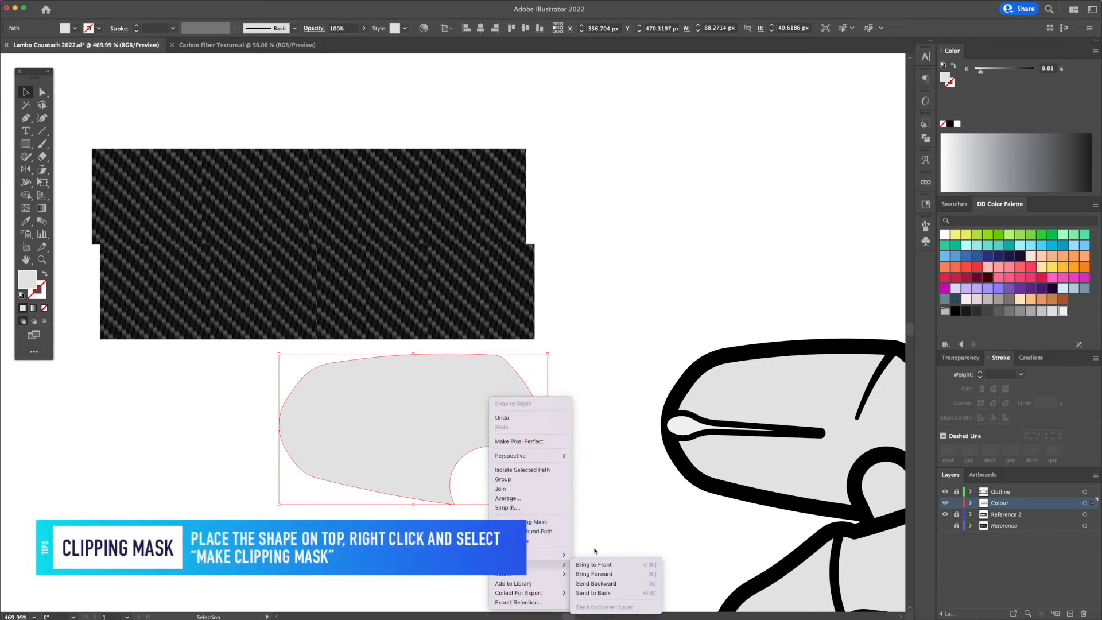
click(593, 564)
- Move the texture block behind the copied mirror shape and scale it to about 125 px wide
drag(490, 278, 588, 422)
drag(618, 331, 598, 343)
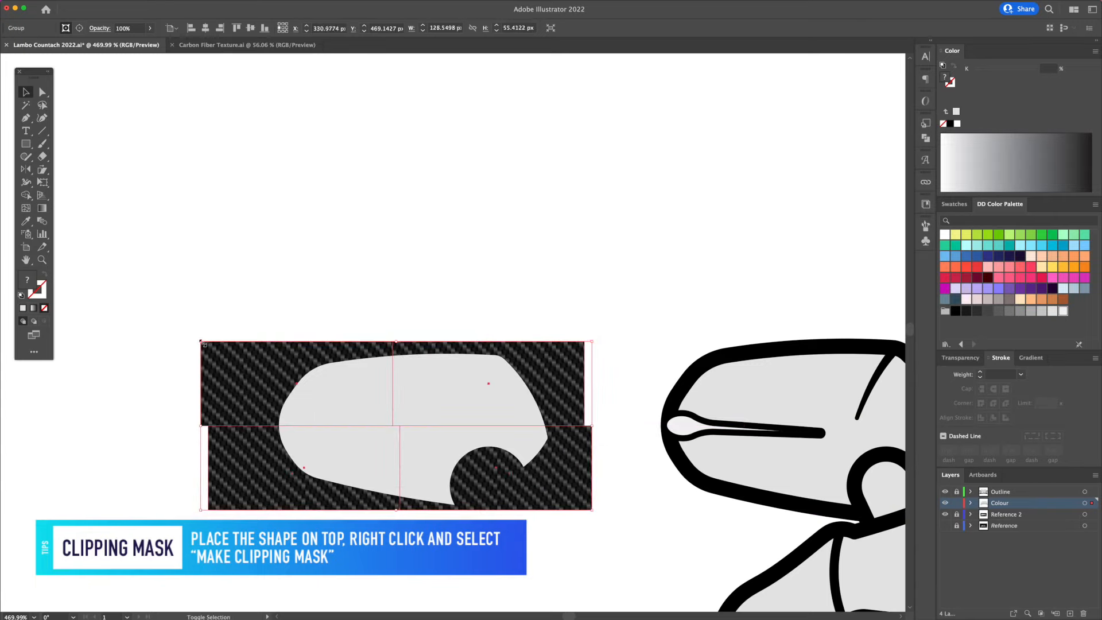
drag(205, 345, 214, 350)
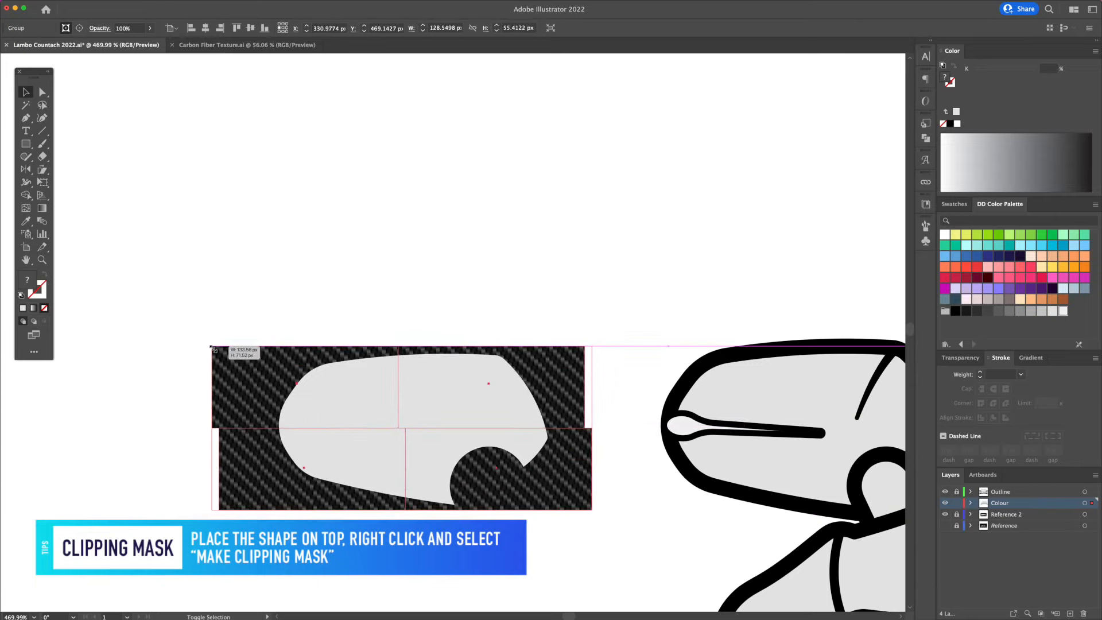
- Make a clipping mask from the copied mirror shape and the carbon fiber texture, and place the result on the left mirror
shift+click(353, 399)
right_click(353, 397)
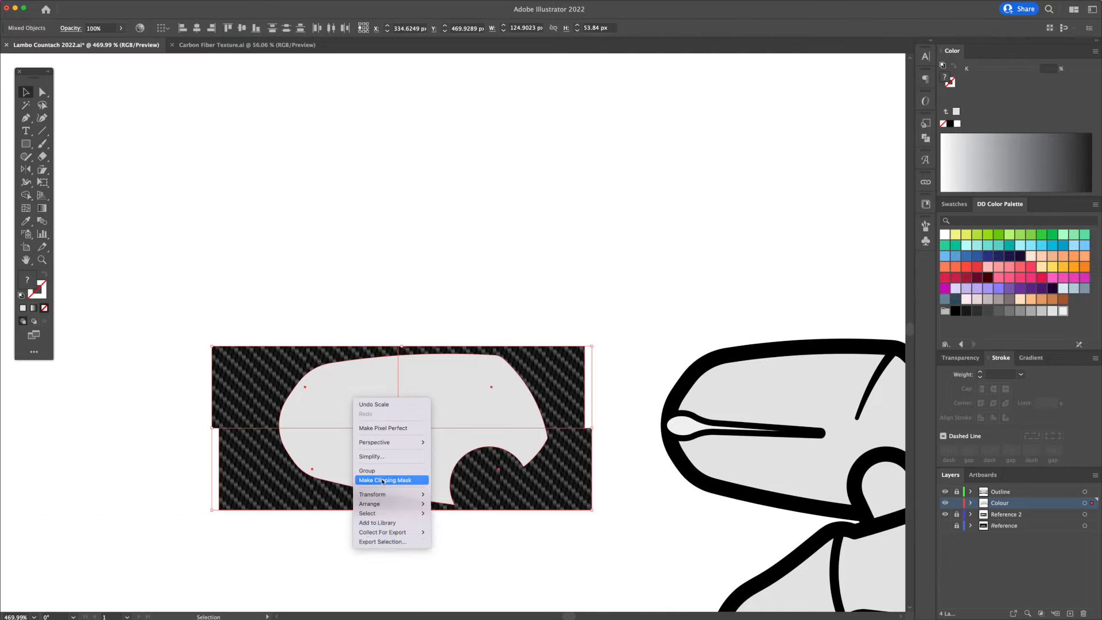
click(384, 479)
click(425, 305)
drag(424, 304, 254, 255)
drag(282, 311, 569, 323)
- Reflect a copy of the carbon fiber mirror fill across the car's vertical centre line onto the opposite mirror
click(565, 248)
double_click(485, 325)
drag(713, 280, 752, 262)
drag(477, 335, 479, 335)
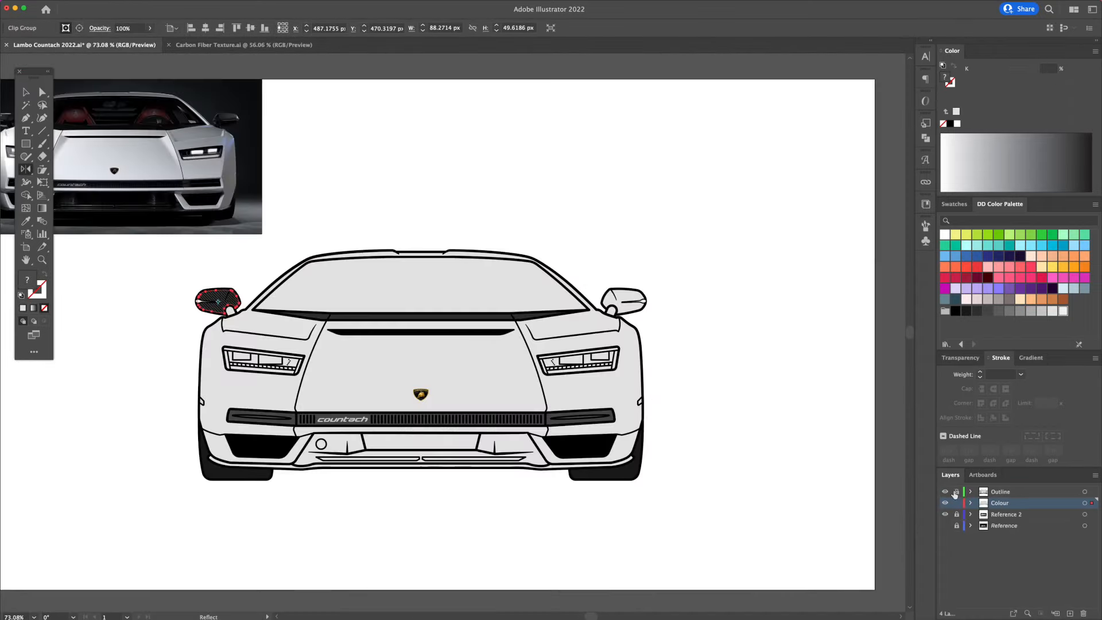
alt+click(422, 252)
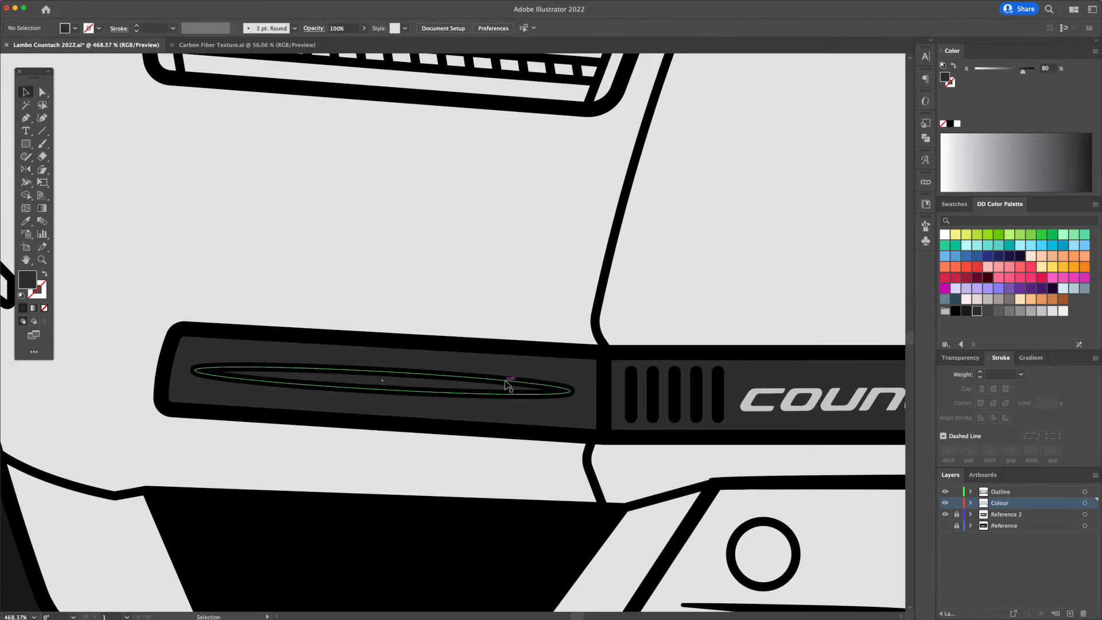
- Select the slim ellipses in both dark bumper strips, and fill the bumper's lower lip with 80% black
click(508, 393)
scroll(558, 398, down, 3)
scroll(559, 398, right, 15)
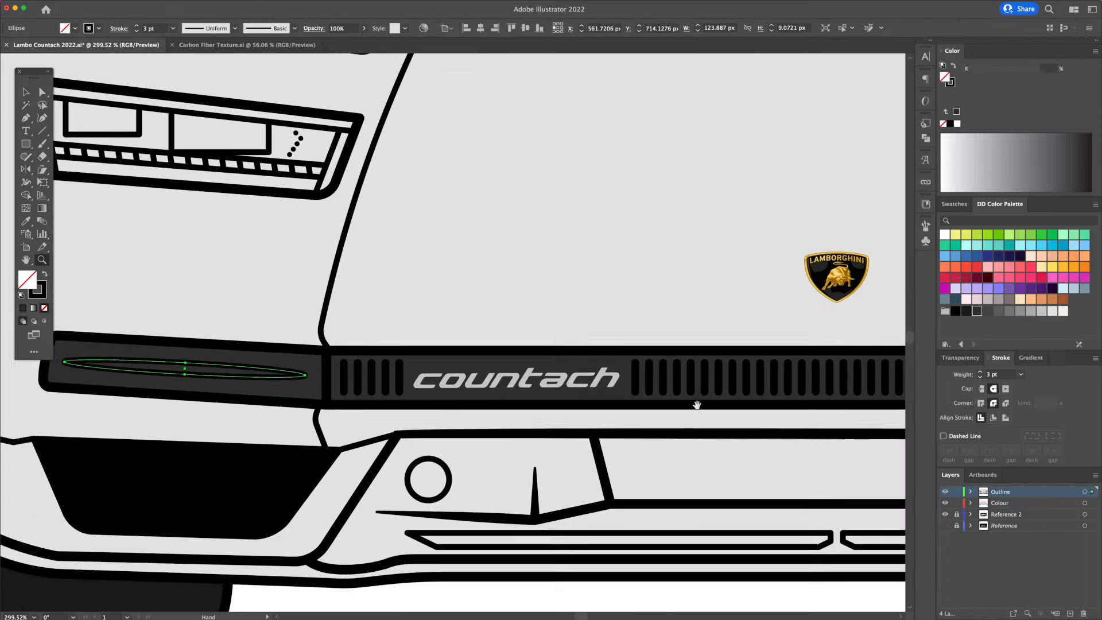
shift+click(815, 356)
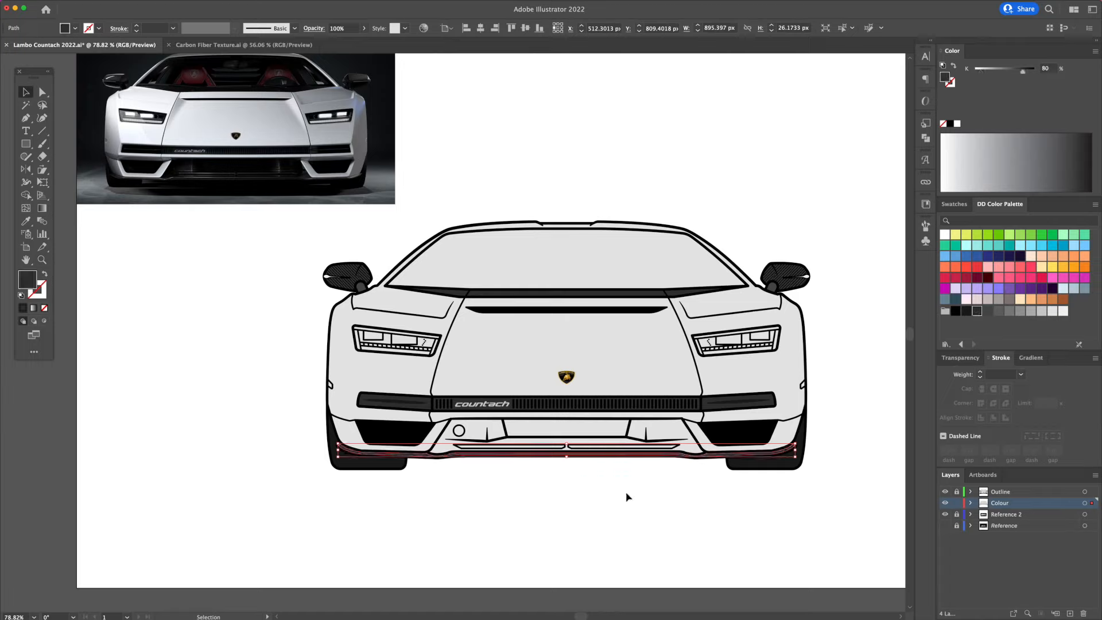
click(628, 497)
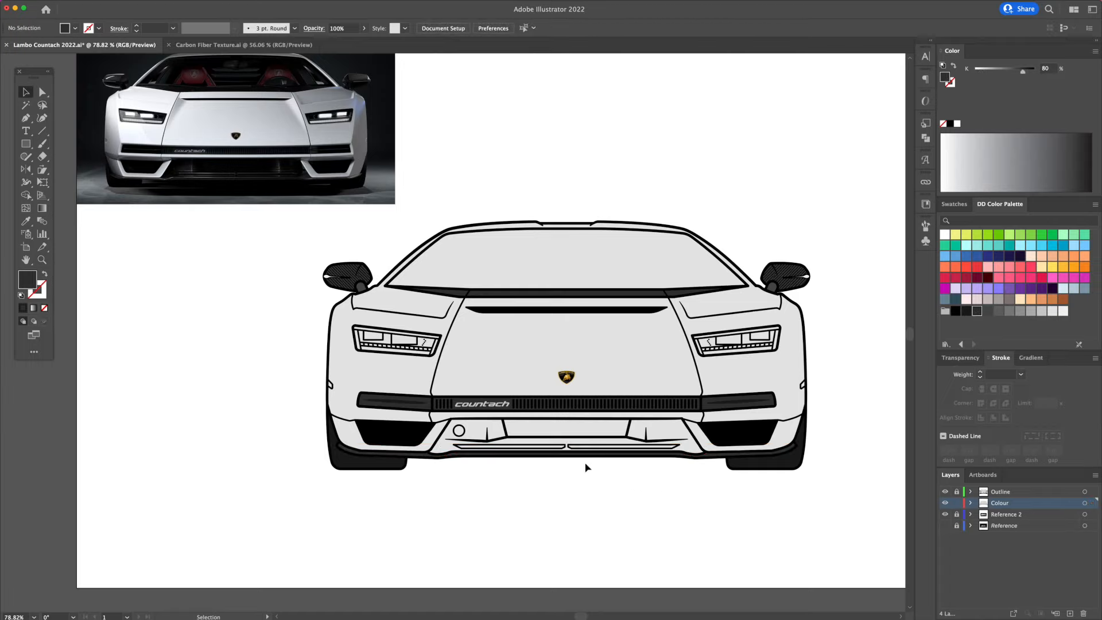
- Fill the central grille opening with 100% black and the lower bumper section around it with 80% black
click(537, 437)
click(955, 312)
click(643, 520)
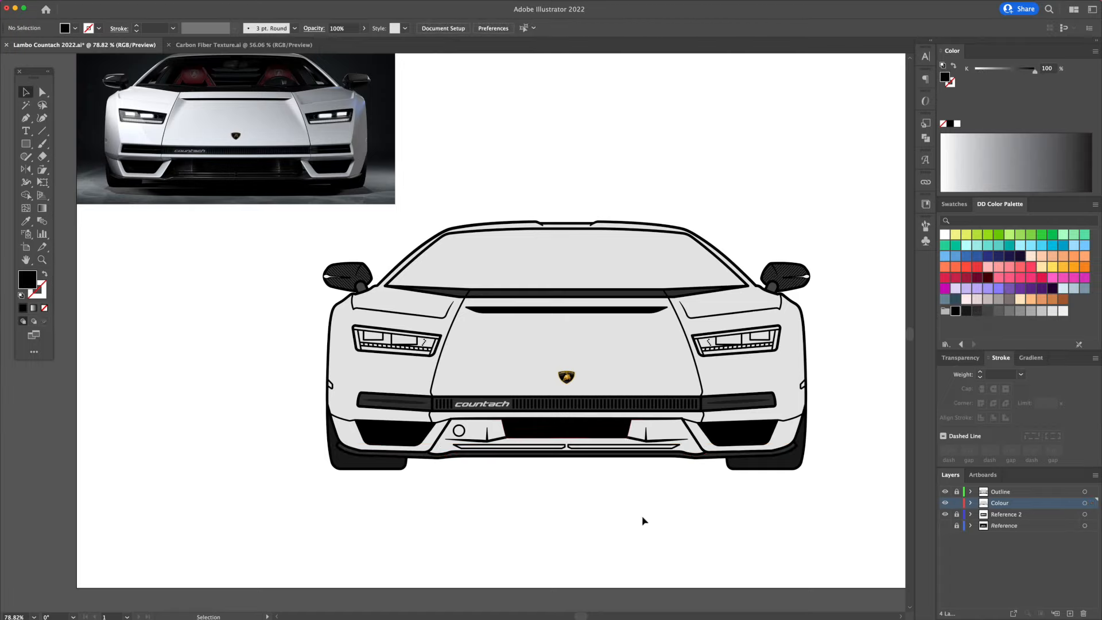
click(661, 430)
click(966, 311)
click(976, 311)
click(661, 207)
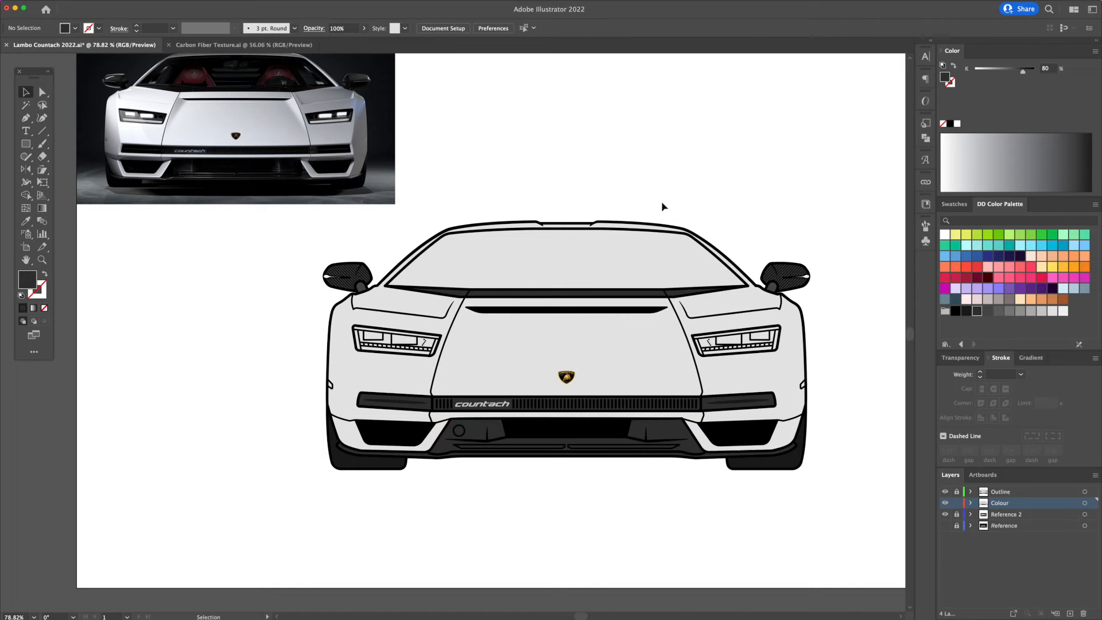
- Apply a linear gradient to the windshield shape and bring it to the front of the Colour layer
click(662, 252)
click(1025, 360)
click(992, 376)
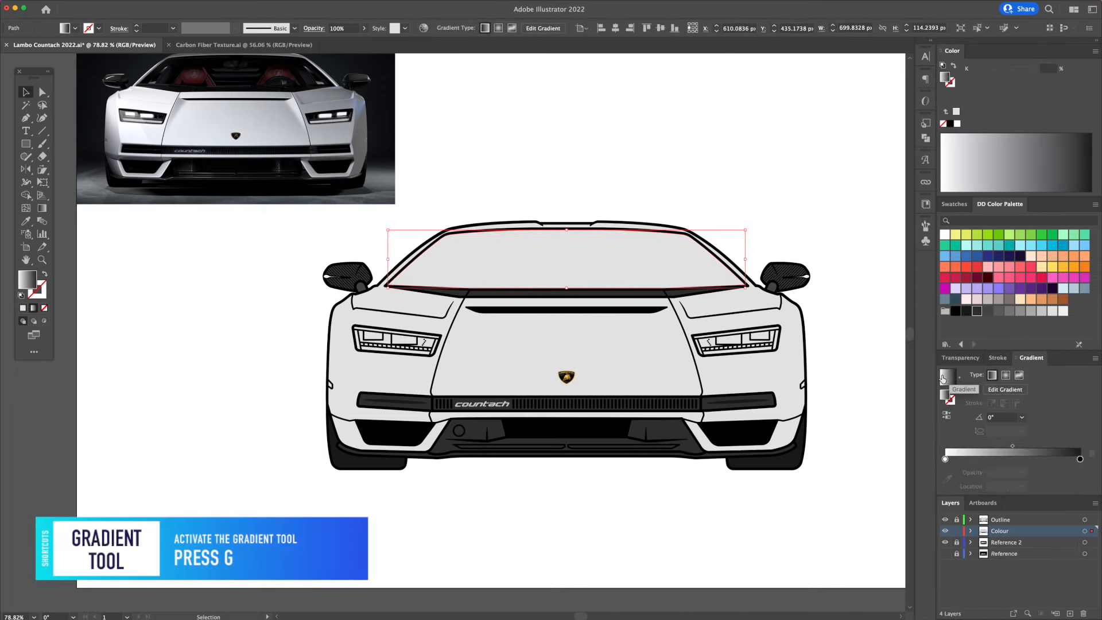
right_click(575, 238)
mouse_move(620, 438)
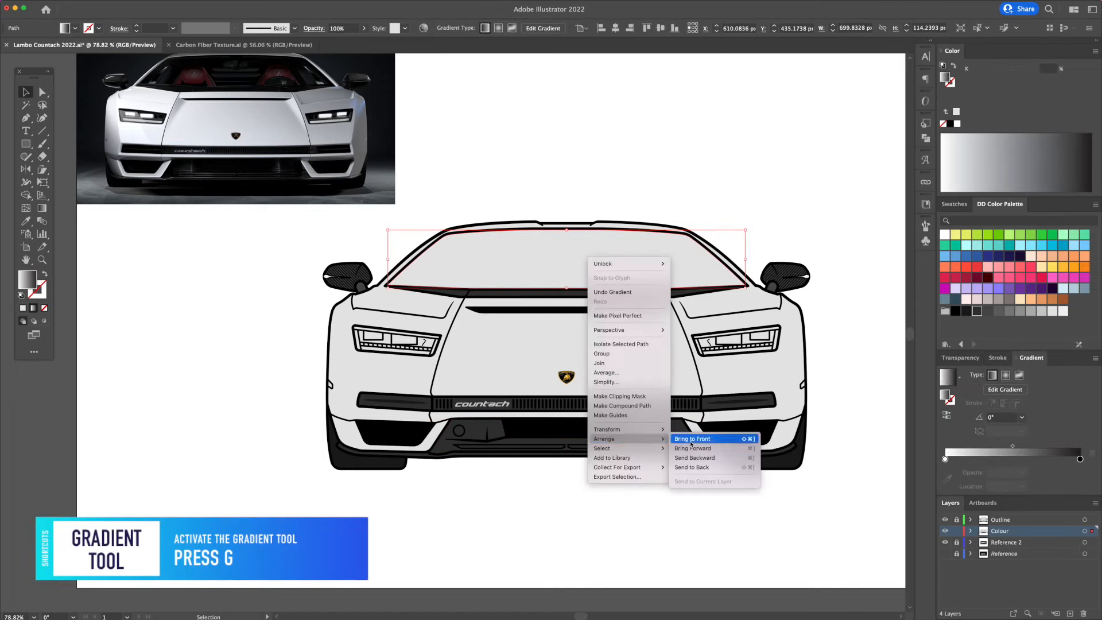
click(720, 438)
click(721, 195)
click(664, 268)
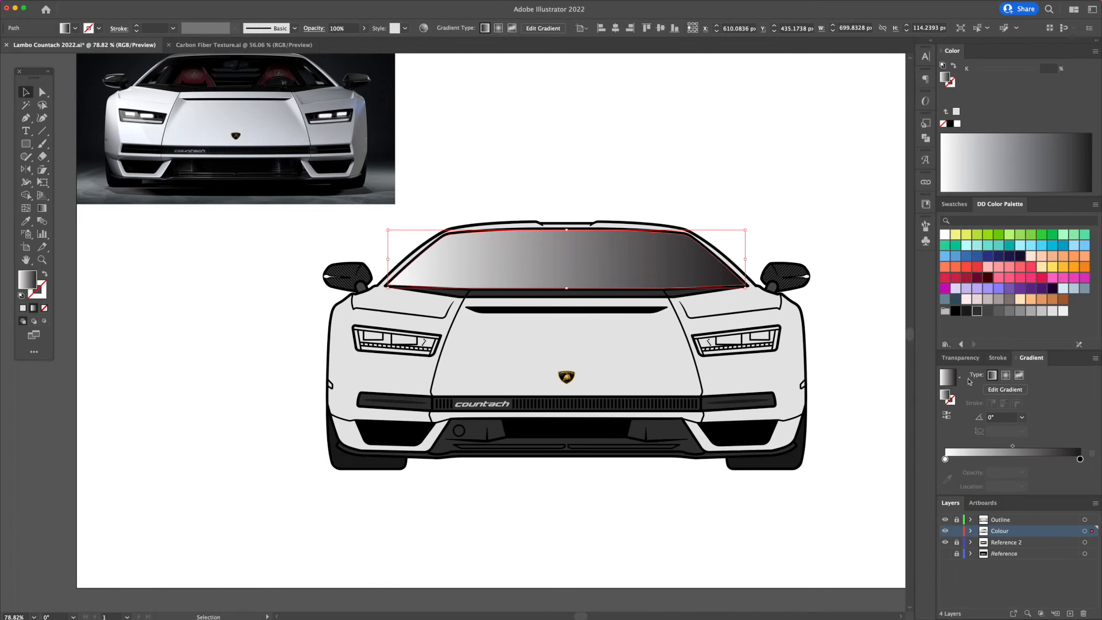
- Recolour the windshield gradient to run from about 50% grey at its start to 80% black at its end
click(945, 459)
drag(961, 455, 945, 459)
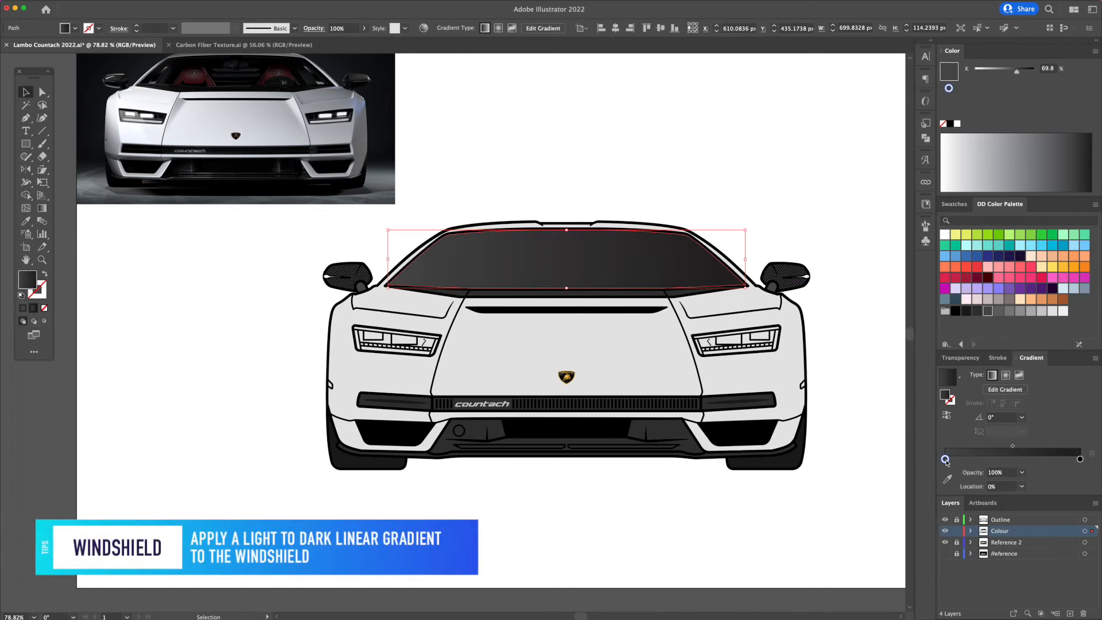
click(709, 193)
drag(1080, 463, 1080, 460)
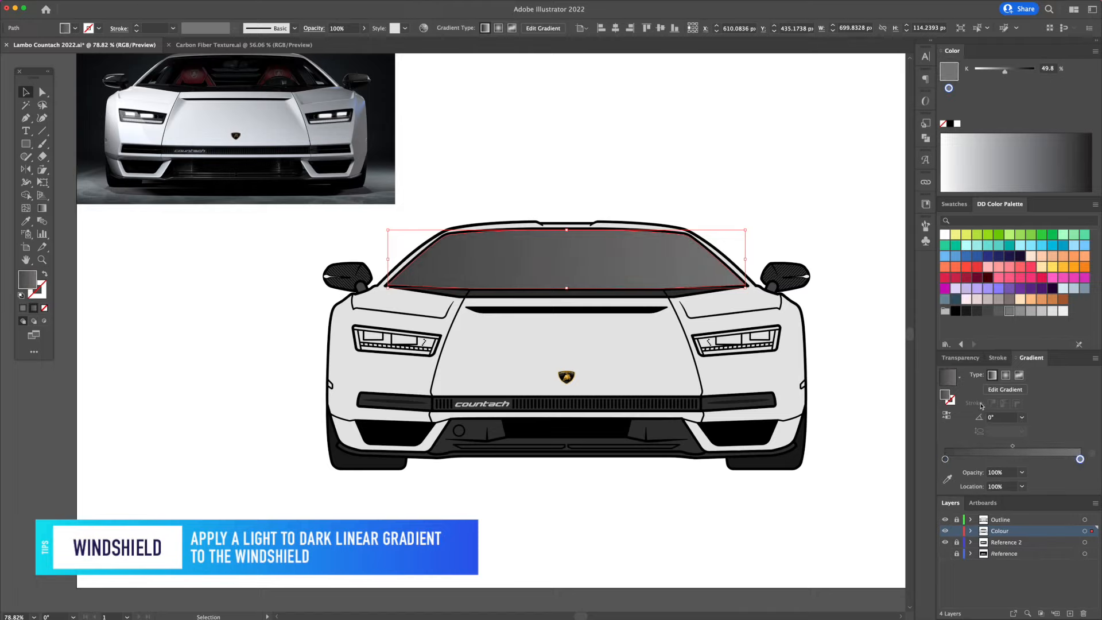
click(946, 416)
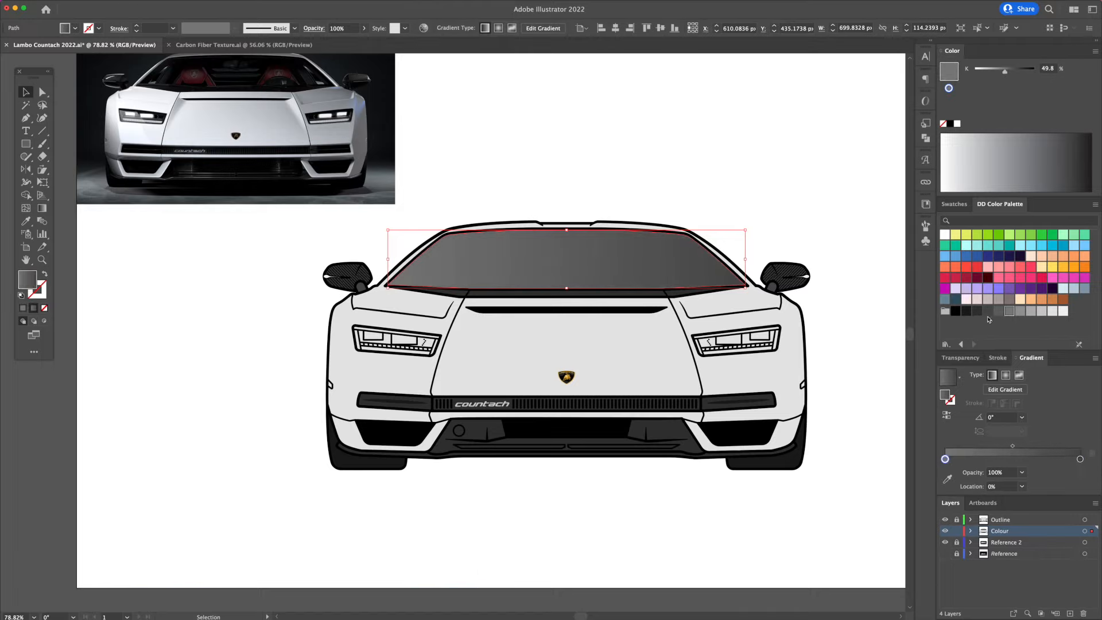
drag(1069, 454, 1080, 459)
click(606, 193)
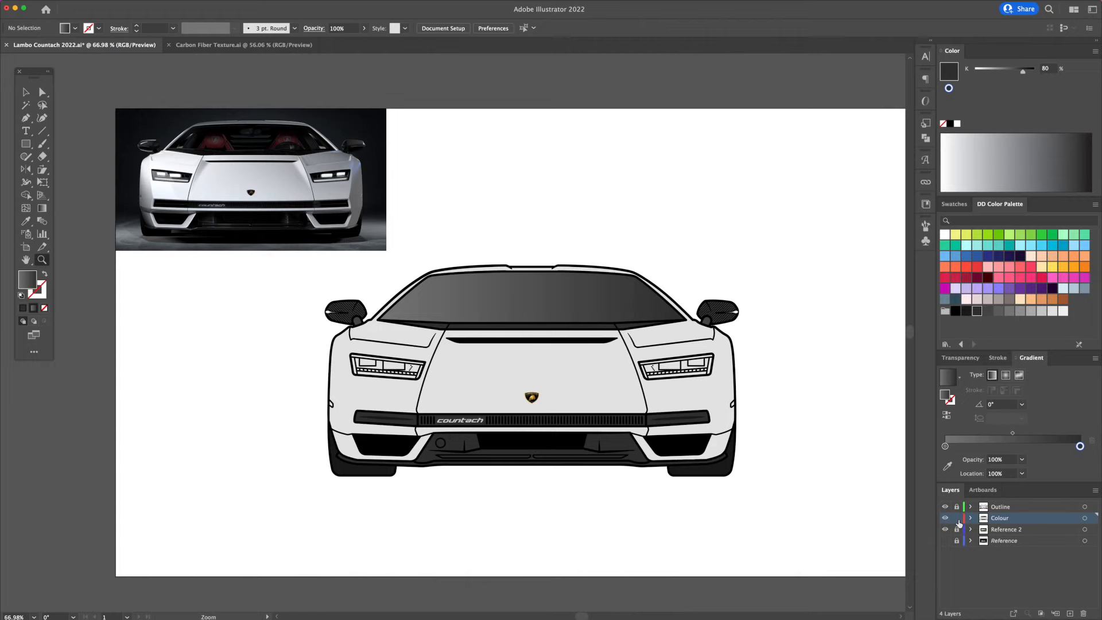
- Lock the Colour layer, add a new layer above Reference 2, and draw a flat black ellipse shadow beneath the car
click(956, 519)
click(1027, 529)
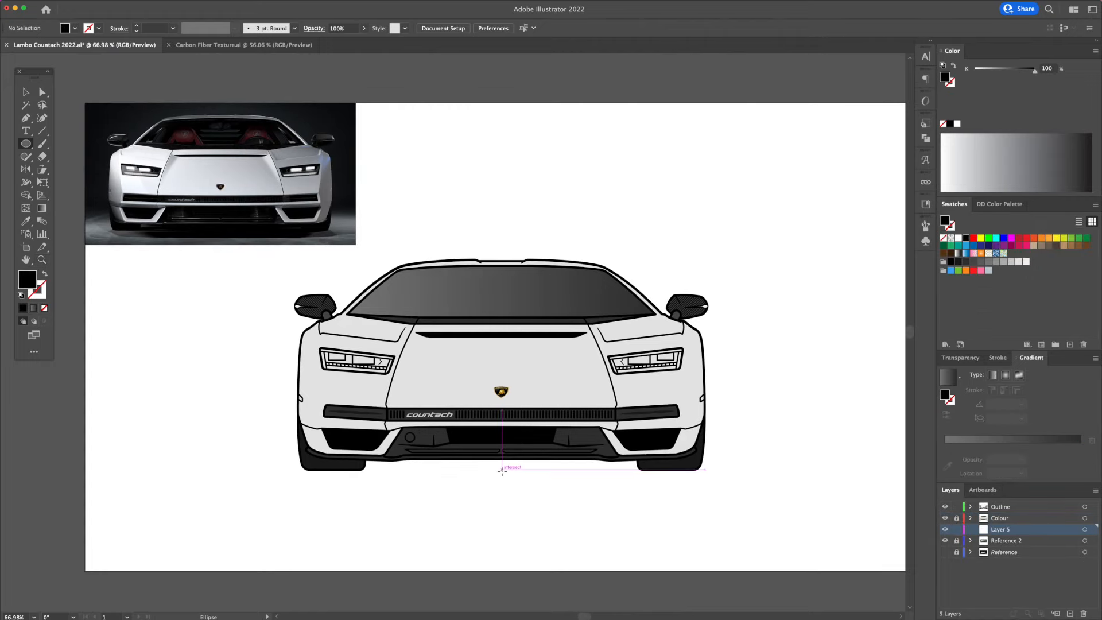
drag(501, 470, 711, 478)
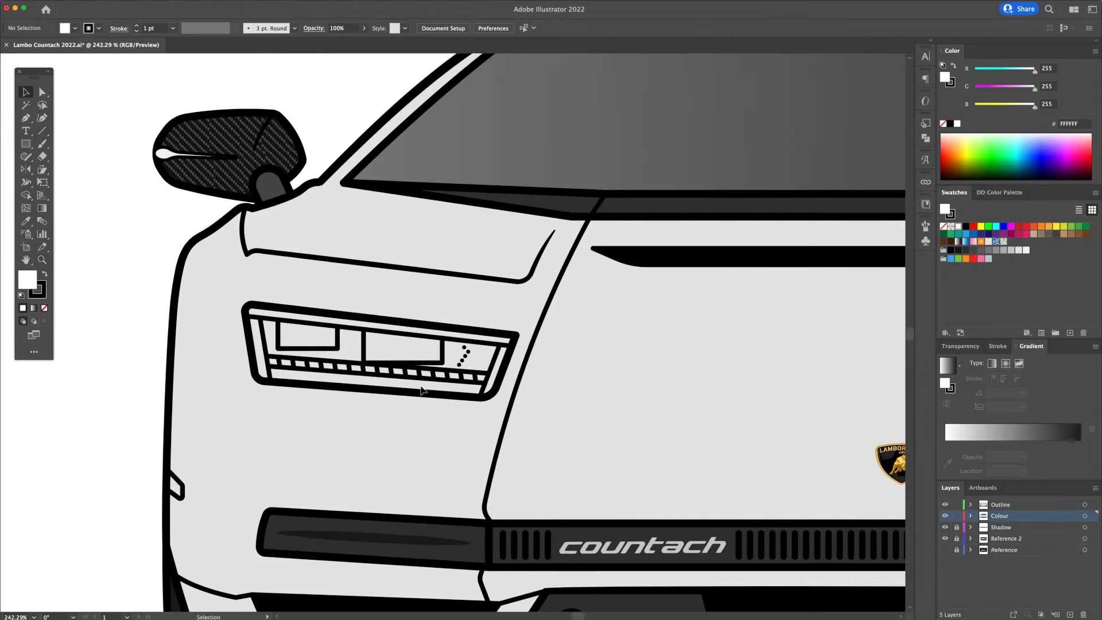
- Copy the left headlight's outer frame from the Outline layer to the Colour layer and give it a dark grey fill without stroke
drag(421, 390, 539, 411)
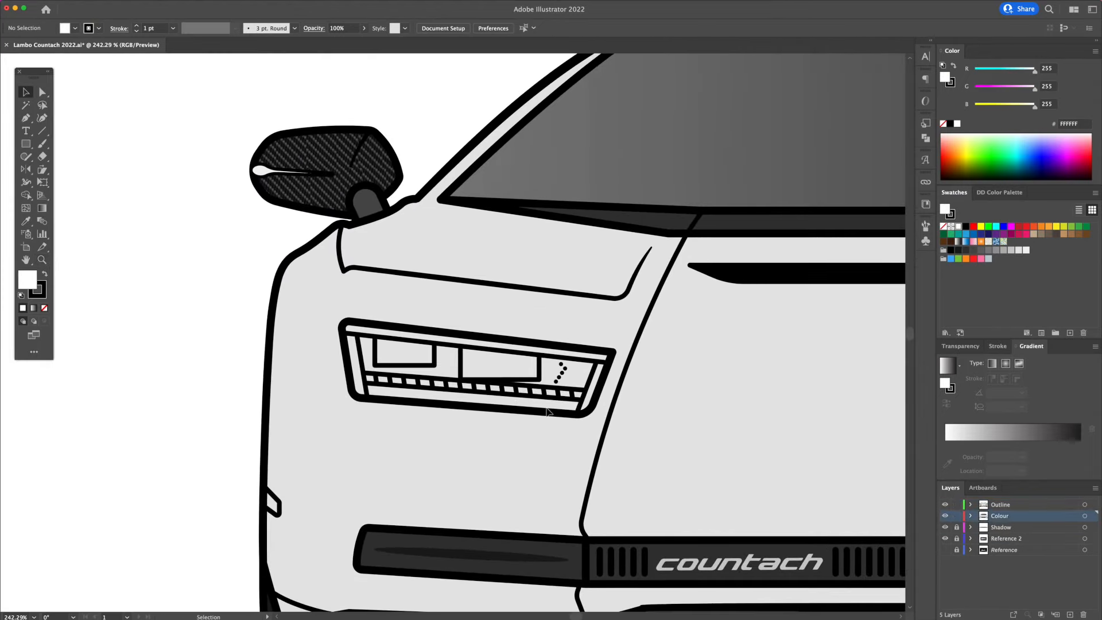
click(586, 406)
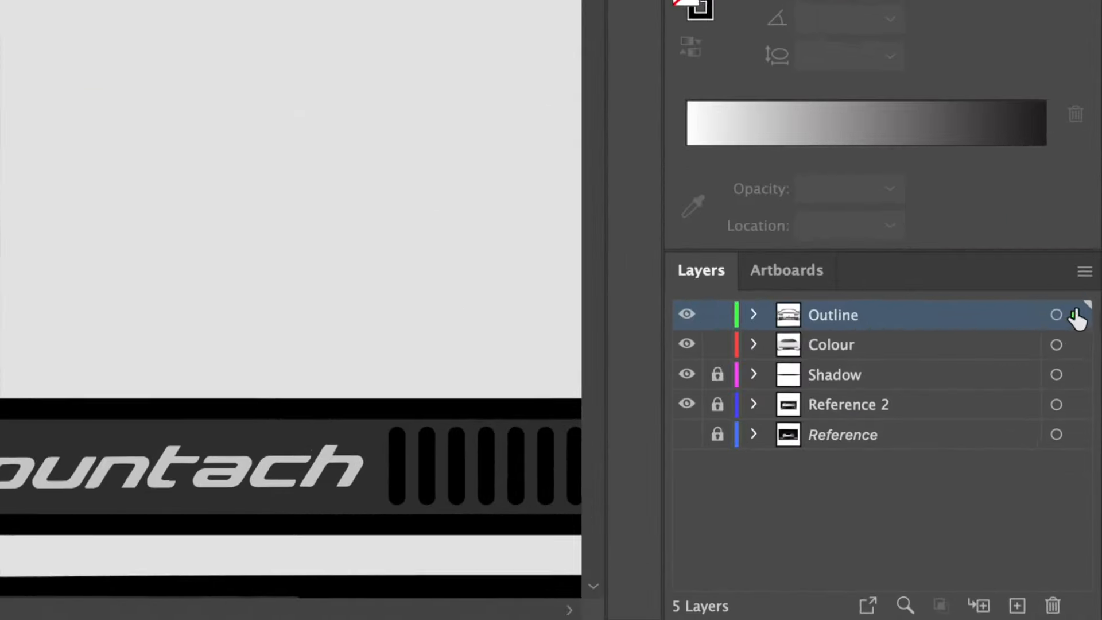
drag(1092, 505, 1092, 517)
drag(1073, 344, 1074, 342)
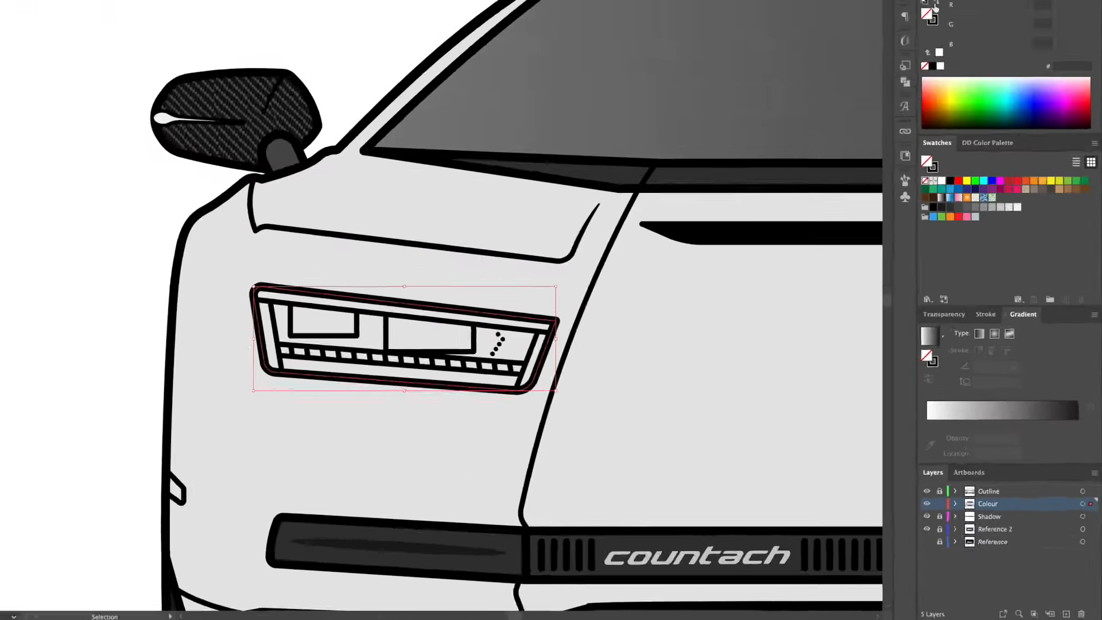
click(953, 66)
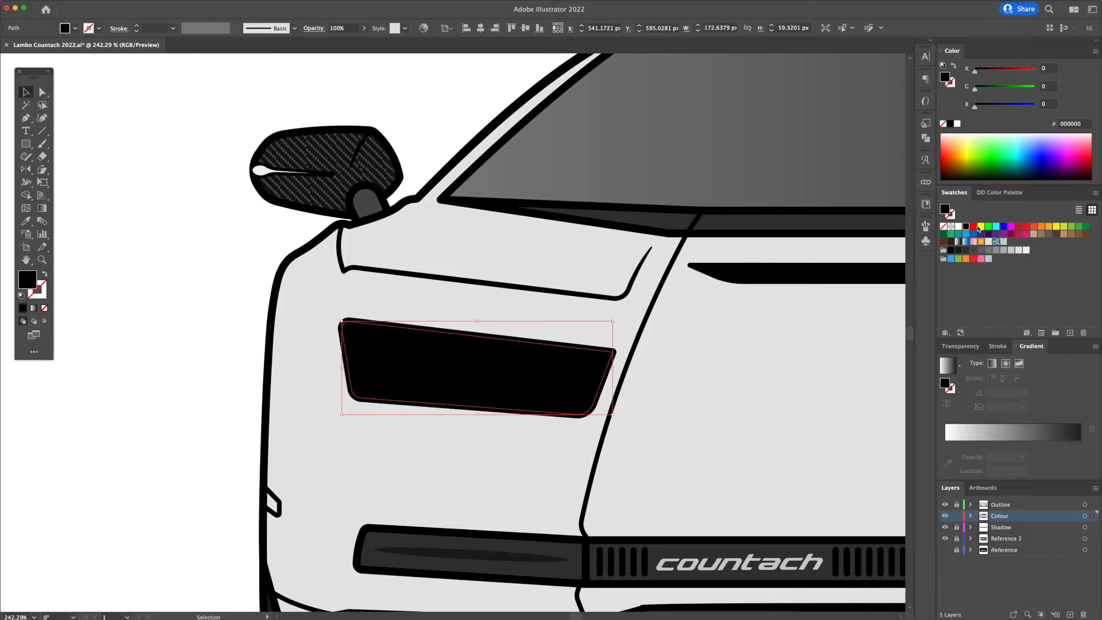
click(967, 252)
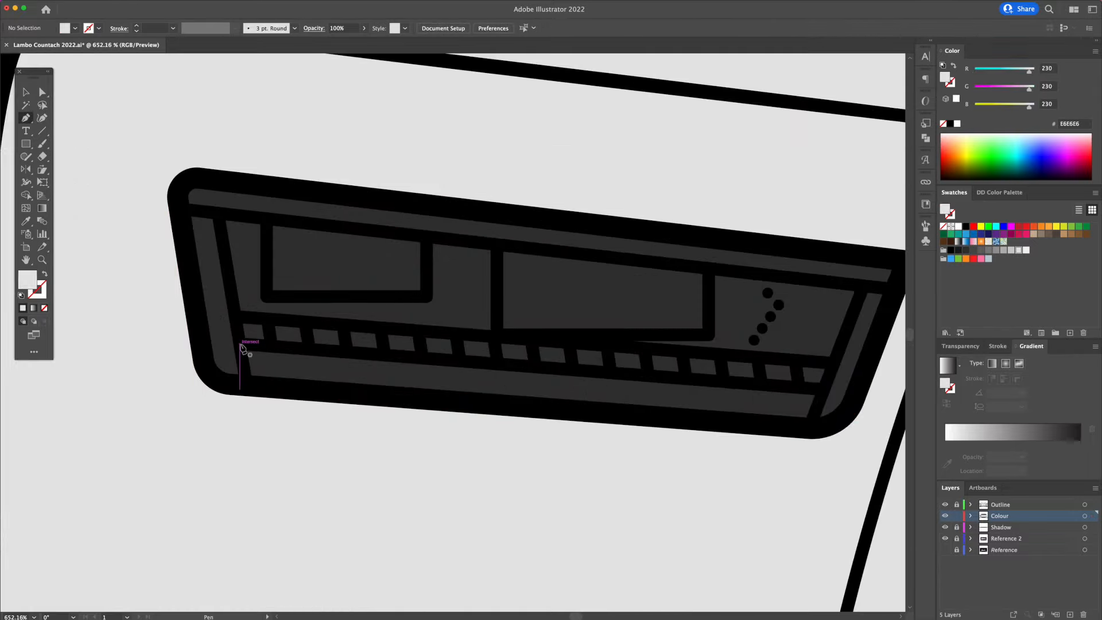
- Draw a light grey (E6E6E6) strip with the Pen tool inside the long slot along the left headlight's lower edge
click(240, 343)
click(247, 385)
click(809, 429)
click(822, 392)
click(240, 343)
key(v)
click(143, 345)
- Draw a 4D4D4D grey band with the Pen tool along the left headlight's upper edge and down its inner side
click(973, 250)
key(p)
click(198, 178)
drag(180, 209, 182, 220)
drag(349, 243, 186, 227)
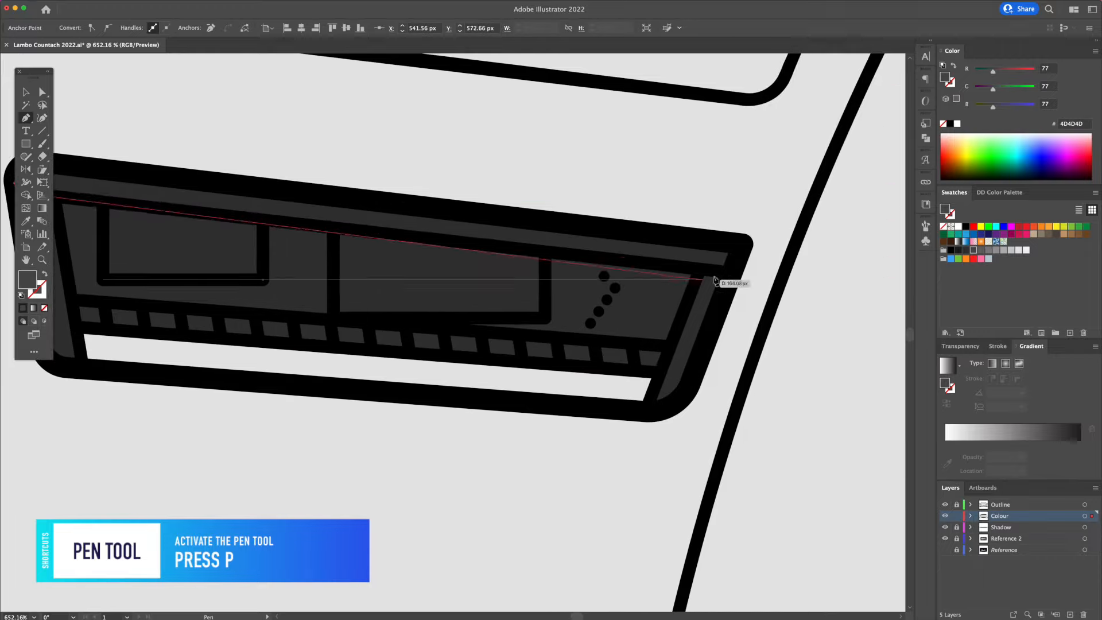
click(697, 268)
click(646, 411)
drag(685, 397, 689, 389)
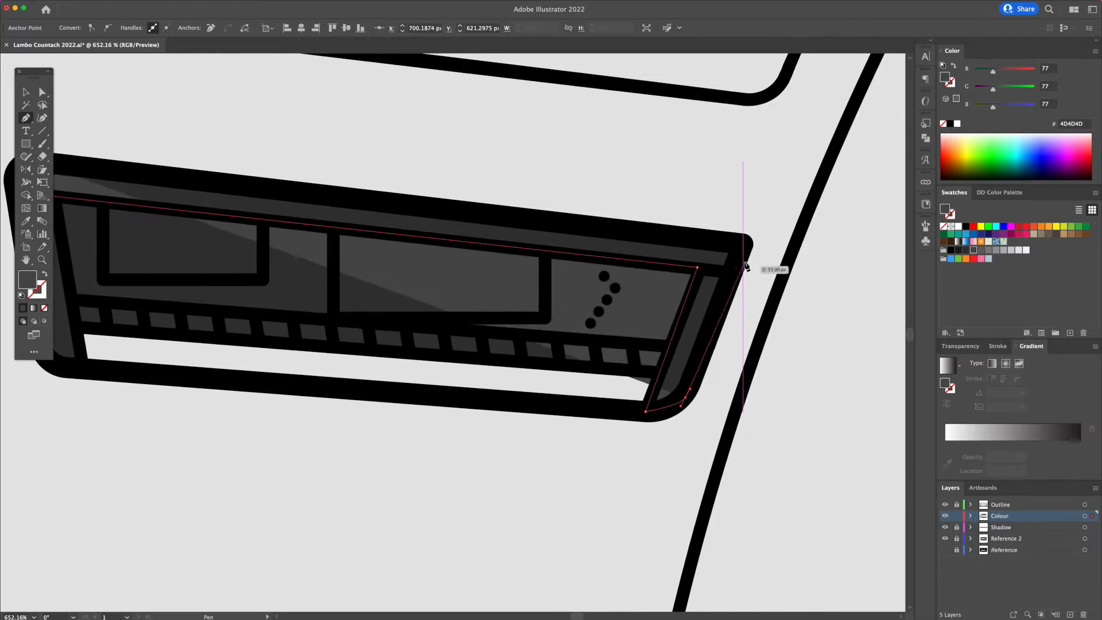
click(742, 246)
drag(583, 229, 768, 255)
click(220, 188)
key(v)
- Change the left headlight's base shape fill to 1A1A1A
click(582, 416)
drag(687, 425, 597, 425)
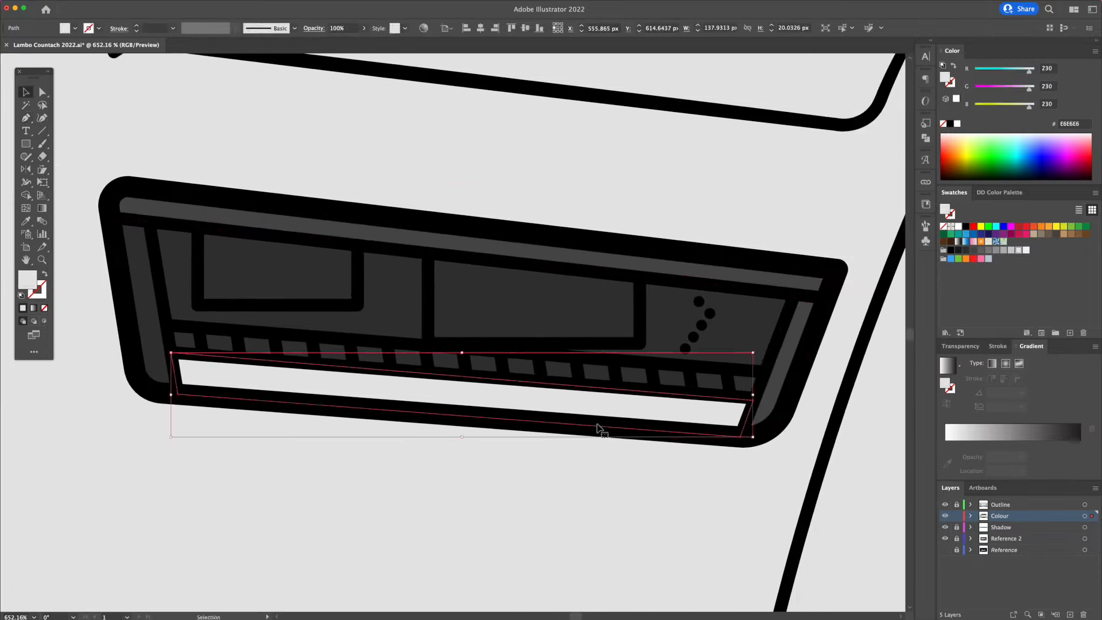
drag(505, 390, 615, 410)
click(623, 333)
click(958, 250)
- Draw a narrow grey band with the Pen tool behind the row of small squares in the left headlight
key(p)
click(277, 345)
click(280, 373)
drag(420, 383, 310, 367)
click(752, 404)
click(762, 374)
click(166, 329)
key(v)
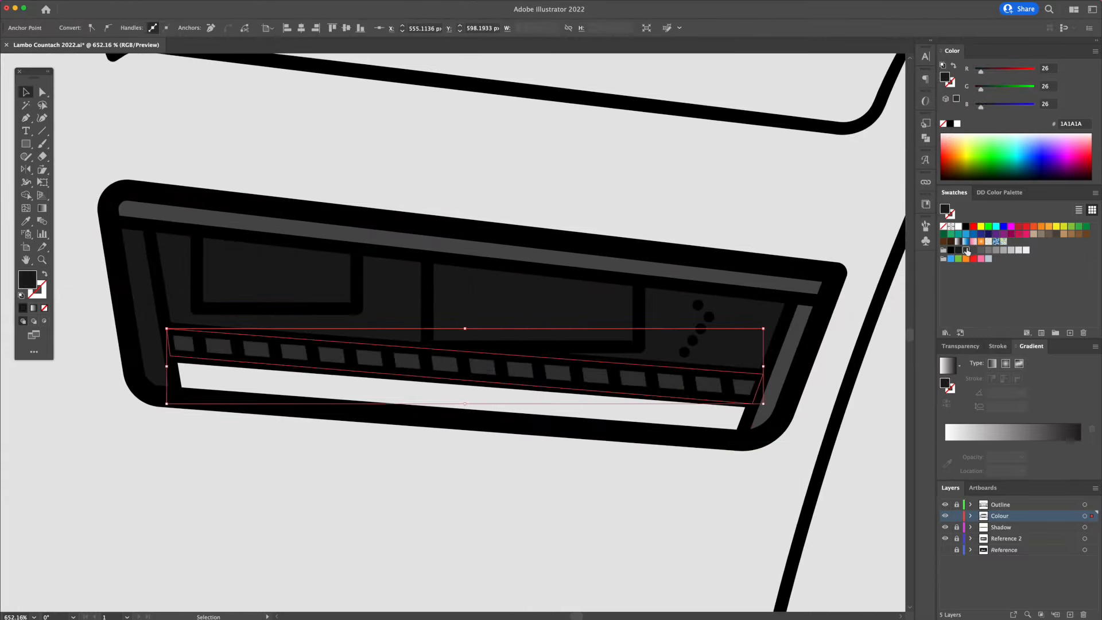
- Select the five small dots in the left headlight, transfer them to the Colour layer and fill them with white
click(669, 347)
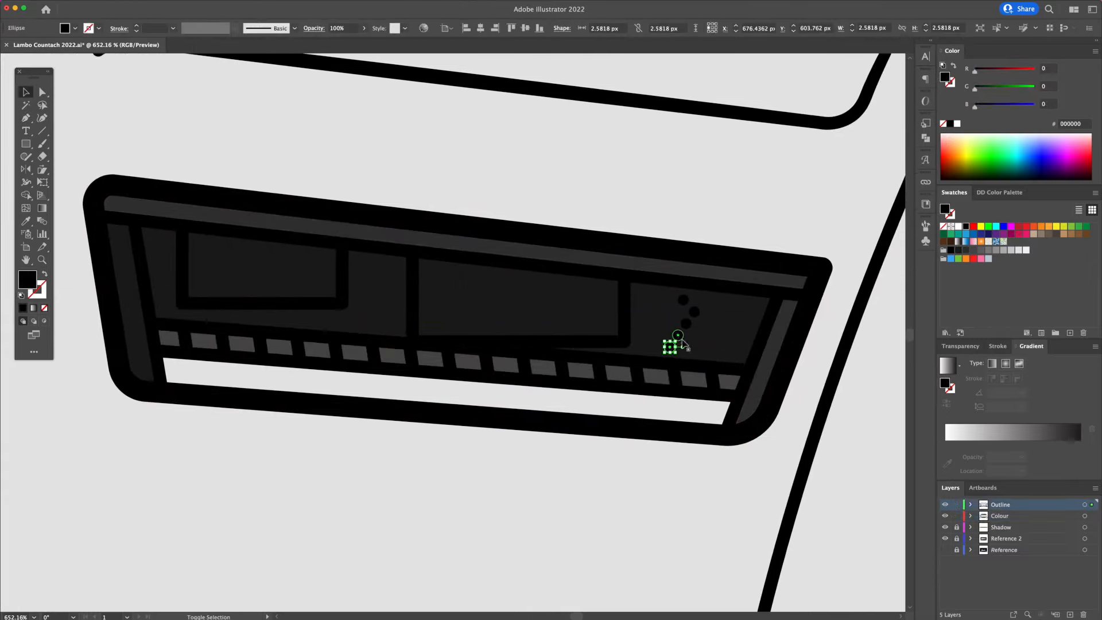
shift+click(678, 336)
shift+click(685, 324)
shift+click(695, 311)
shift+click(683, 299)
drag(1092, 508, 1092, 516)
click(956, 124)
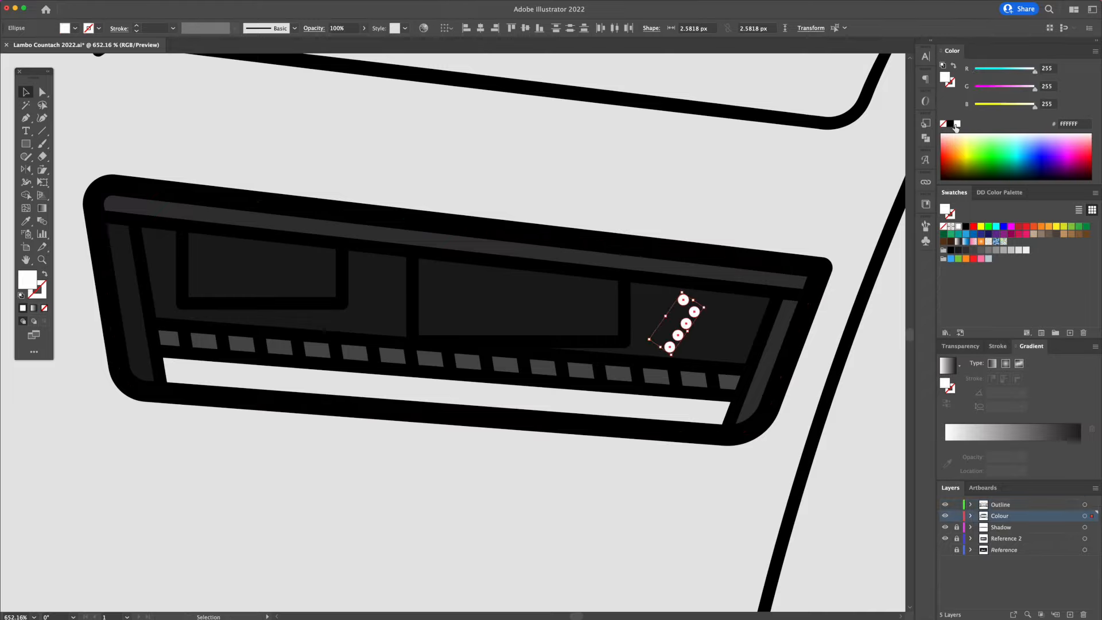
- Draw a light grey (CCCCCC) fill with the Pen tool for the smaller, outer lamp box in the left headlight
click(335, 244)
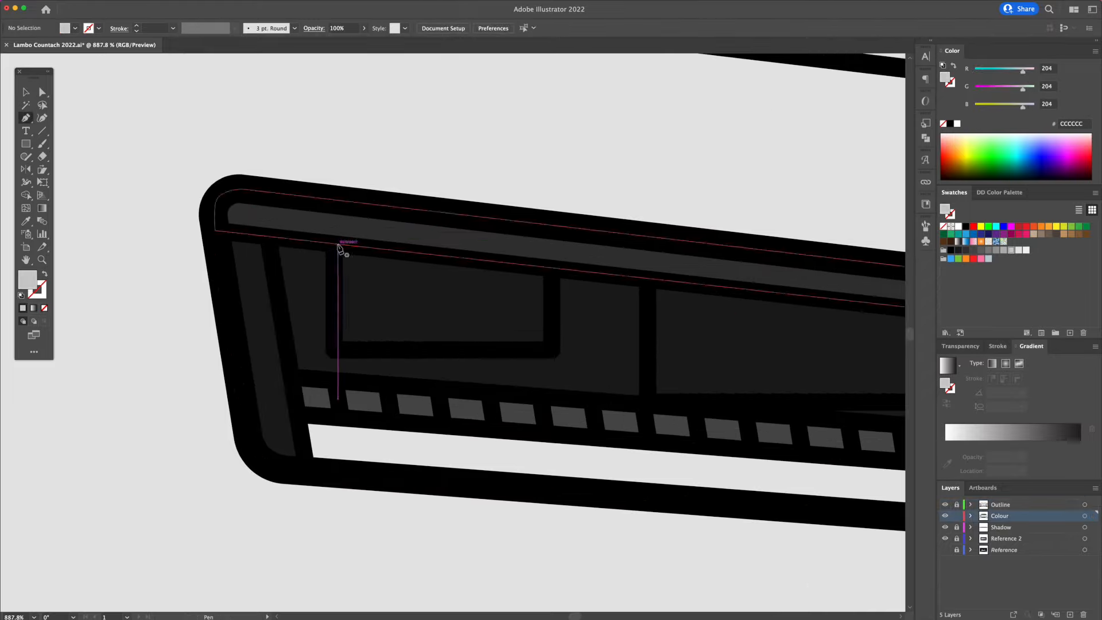
click(335, 349)
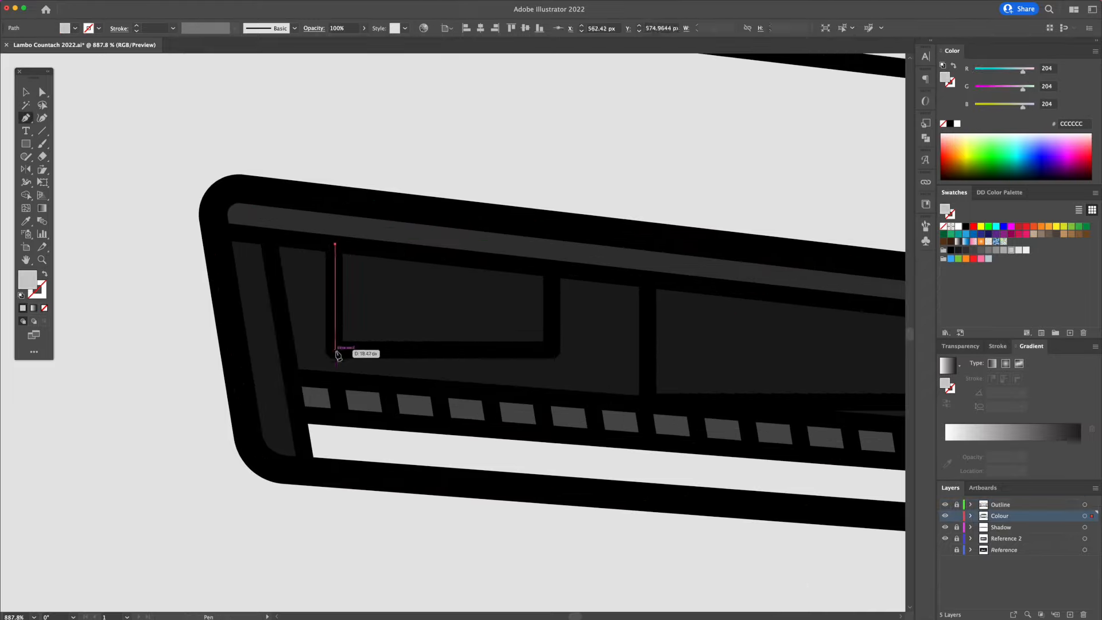
click(554, 347)
click(554, 267)
key(super+z)
key(super+z)
click(551, 349)
click(550, 268)
click(335, 244)
key(v)
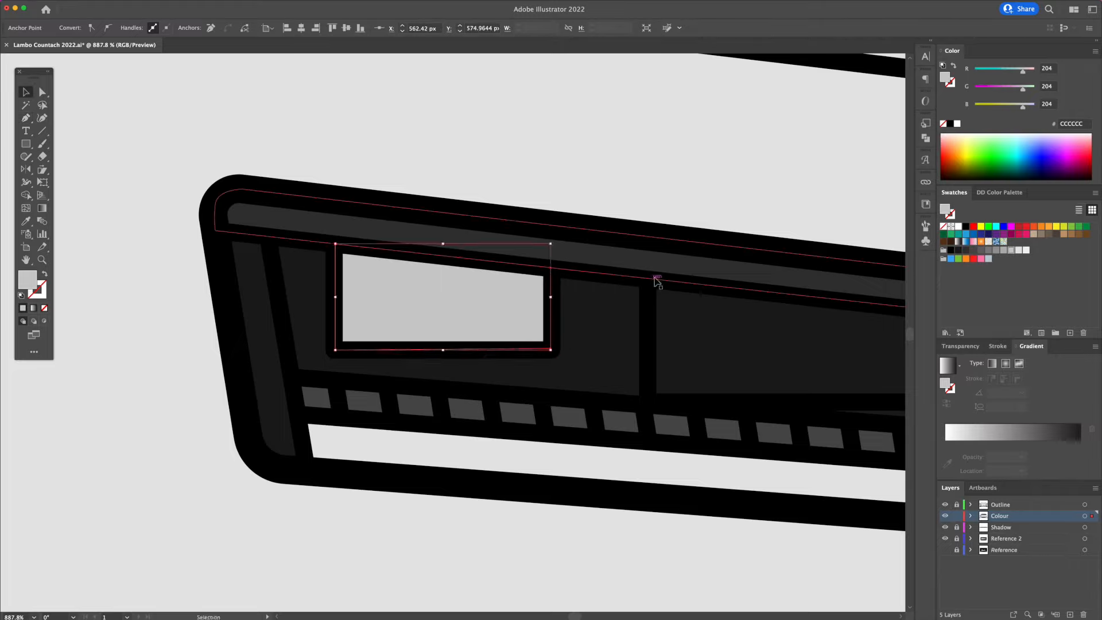
- Draw a light grey (CCCCCC) fill with the Pen tool for the larger, inner lamp box in the left headlight
drag(644, 277, 395, 262)
key(p)
click(399, 265)
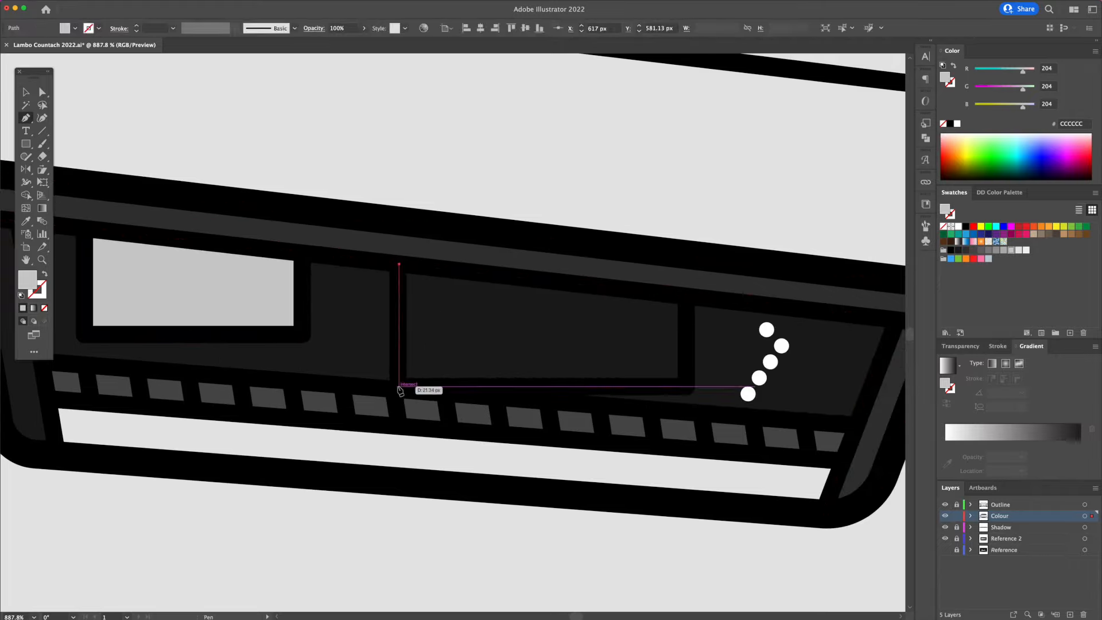
click(399, 386)
click(686, 386)
click(686, 297)
click(399, 265)
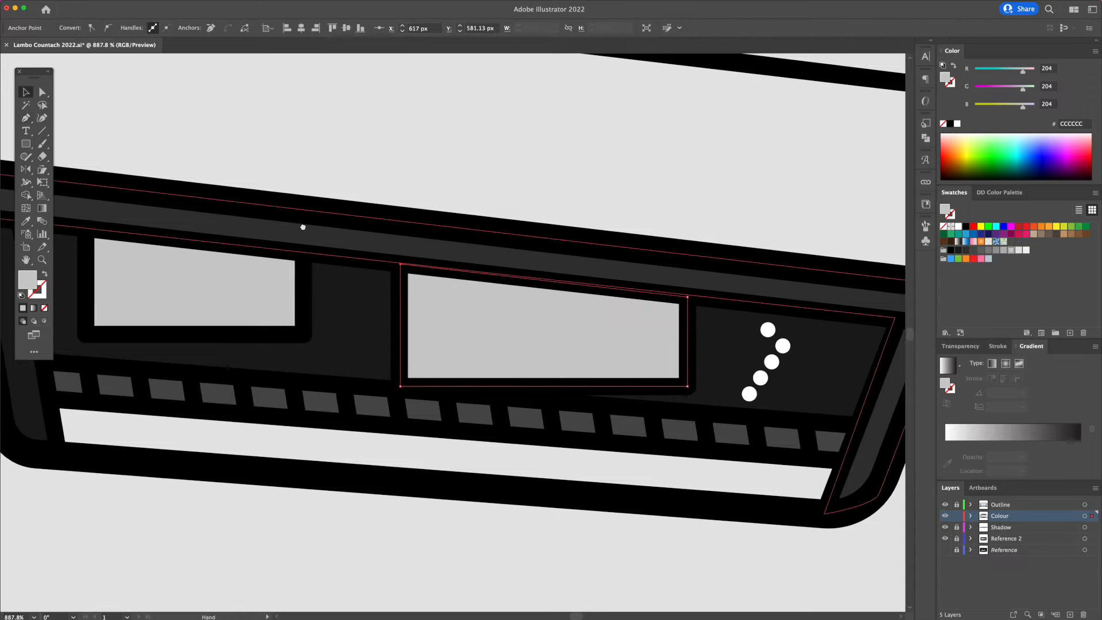
- Create a -4 px offset path inside the smaller, outer lamp box of the left headlight
drag(299, 225, 551, 288)
click(469, 340)
click(105, 5)
mouse_move(154, 221)
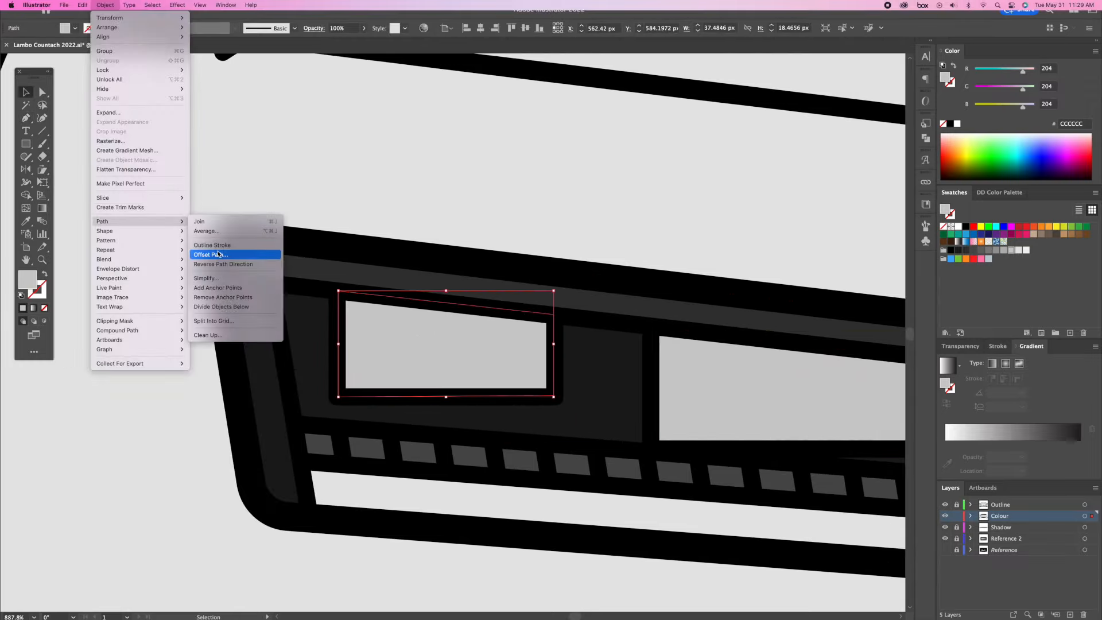
click(218, 254)
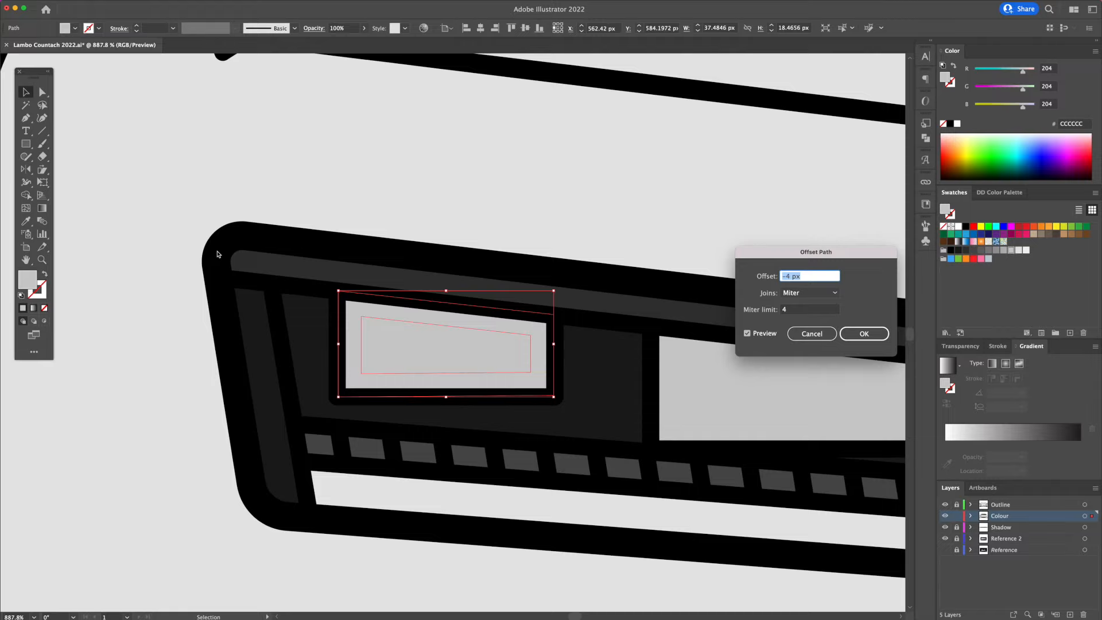
key(Return)
- Round the smaller lamp inset's corners to about 1.4 px and fill it with a very light grey
key(a)
drag(370, 325, 375, 331)
click(1020, 251)
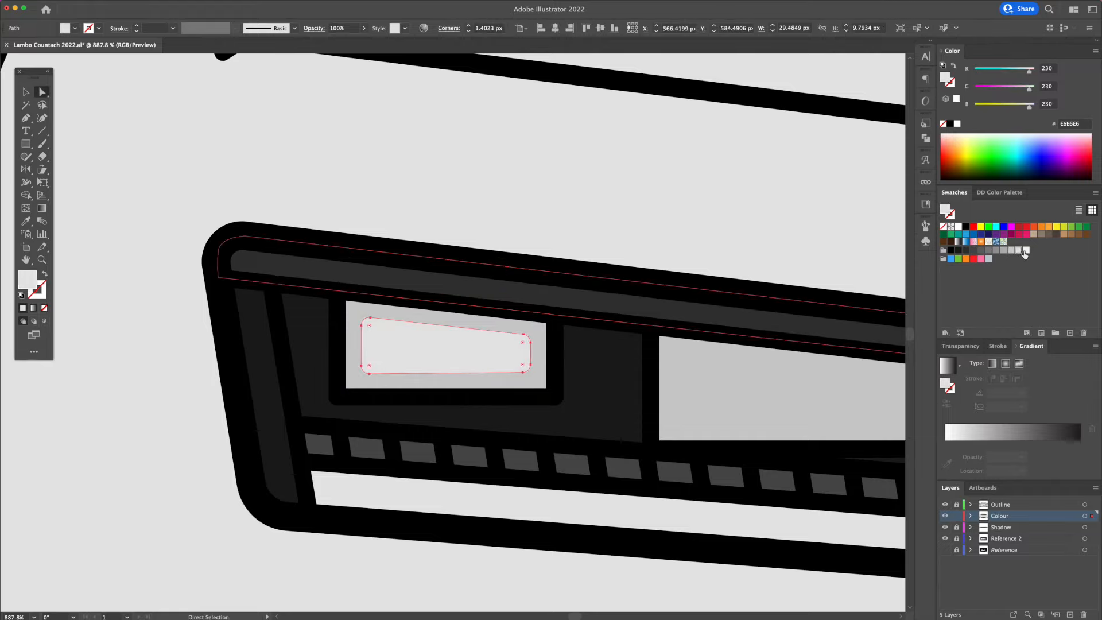
click(575, 226)
- Create an inward offset path inside the larger, inner lamp box of the left headlight
key(v)
scroll(556, 361, right, 5)
click(556, 362)
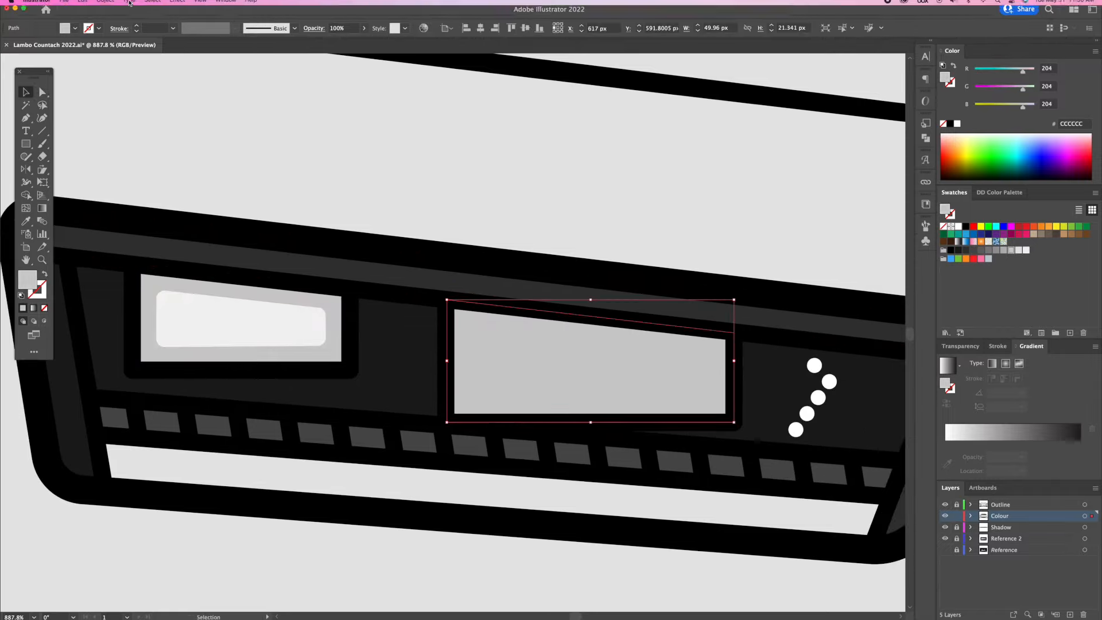
click(105, 5)
mouse_move(172, 222)
click(218, 254)
key(Return)
- Round the larger lamp inset's corners and sample its fill from the smaller lamp inset
key(a)
key(i)
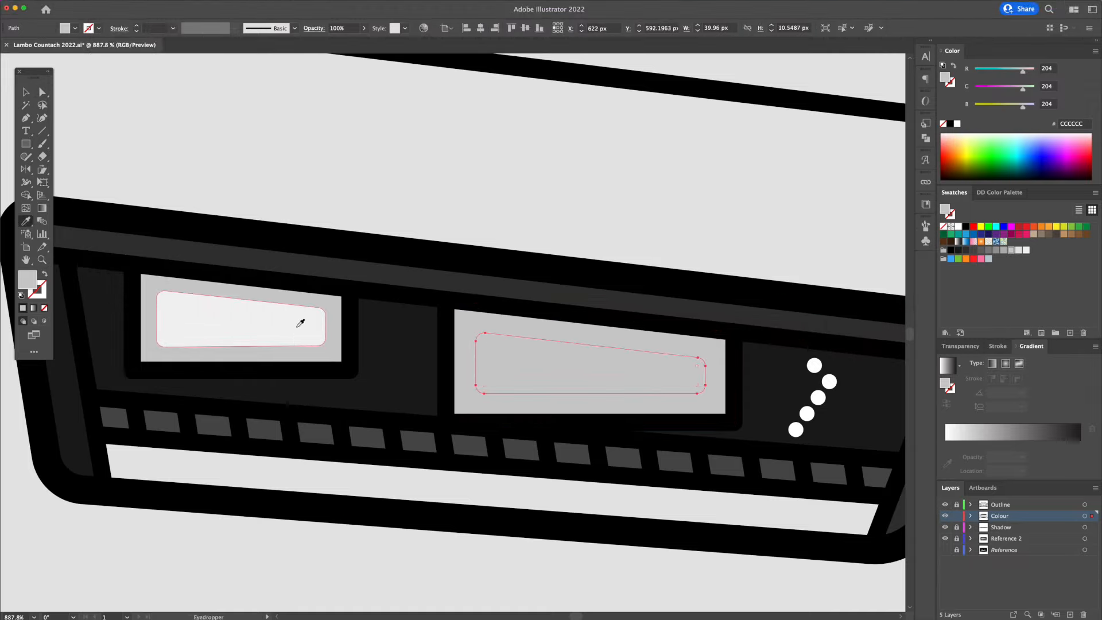
click(298, 324)
- Fill the long strip along the lower edge of the left headlight with light grey (CCCCCC)
key(z)
drag(402, 320, 370, 290)
key(v)
click(352, 444)
drag(287, 447, 339, 363)
click(394, 323)
click(1017, 250)
click(619, 420)
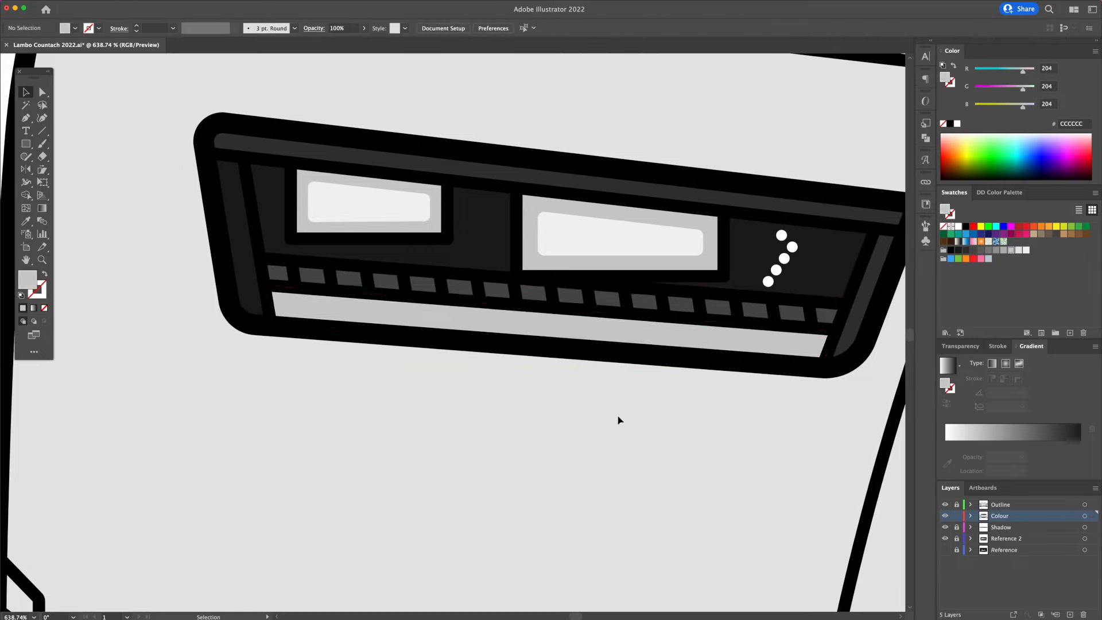
- Draw a white ellipse about 3.3 by 4 px below the left headlight and repeat copies of it into an evenly spaced row
drag(25, 146, 69, 170)
drag(274, 384, 341, 365)
scroll(297, 303, up, 5)
scroll(331, 273, down, 3)
scroll(400, 436, down, 2)
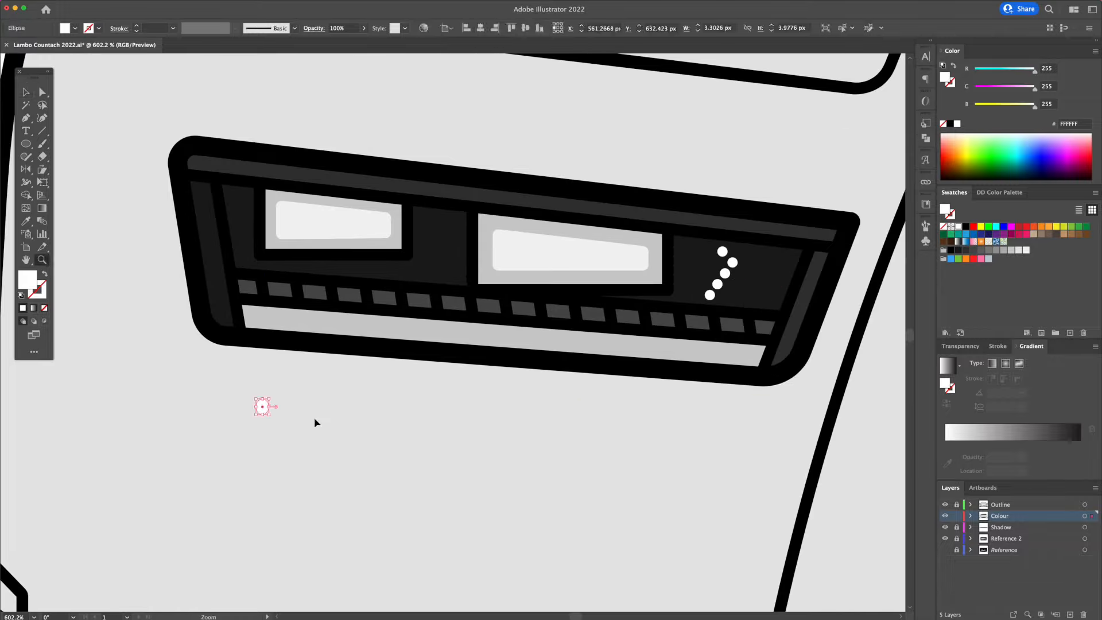
drag(262, 406, 289, 406)
key(super+d)
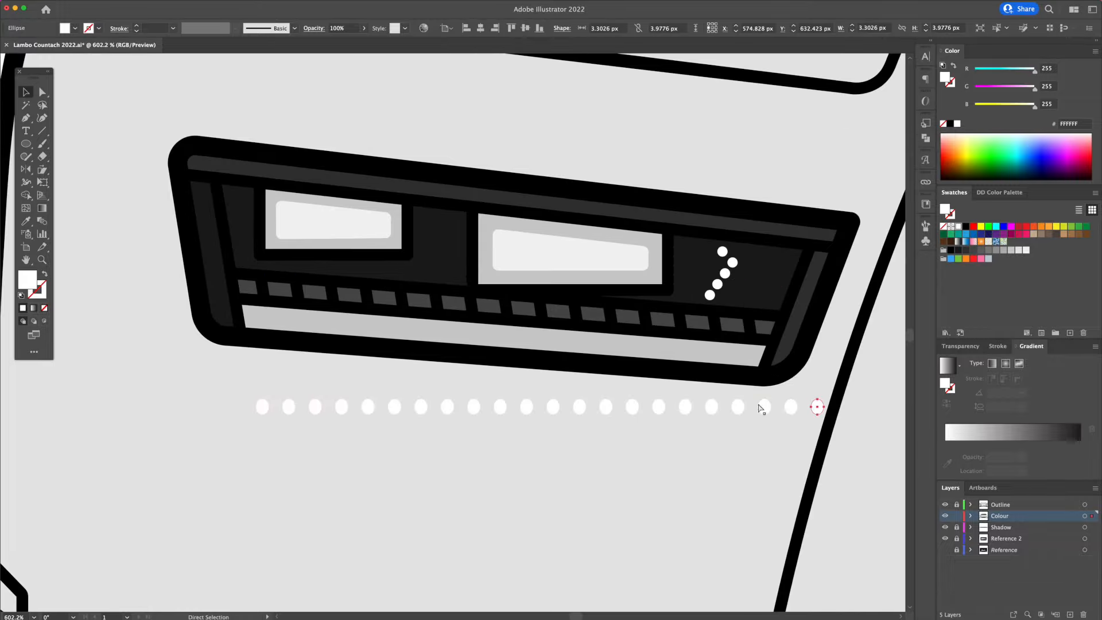
- Group the row of white ellipses and place it at the strip's angle over the left headlight's light grey strip
drag(801, 401, 374, 355)
key(super+g)
key(super+space)
key(super+space)
drag(519, 357, 471, 353)
key(super+space)
drag(472, 353, 152, 345)
drag(746, 312, 717, 374)
key(v)
- Fit the grouped ellipse row within the ends of the left headlight's light grey strip
double_click(696, 374)
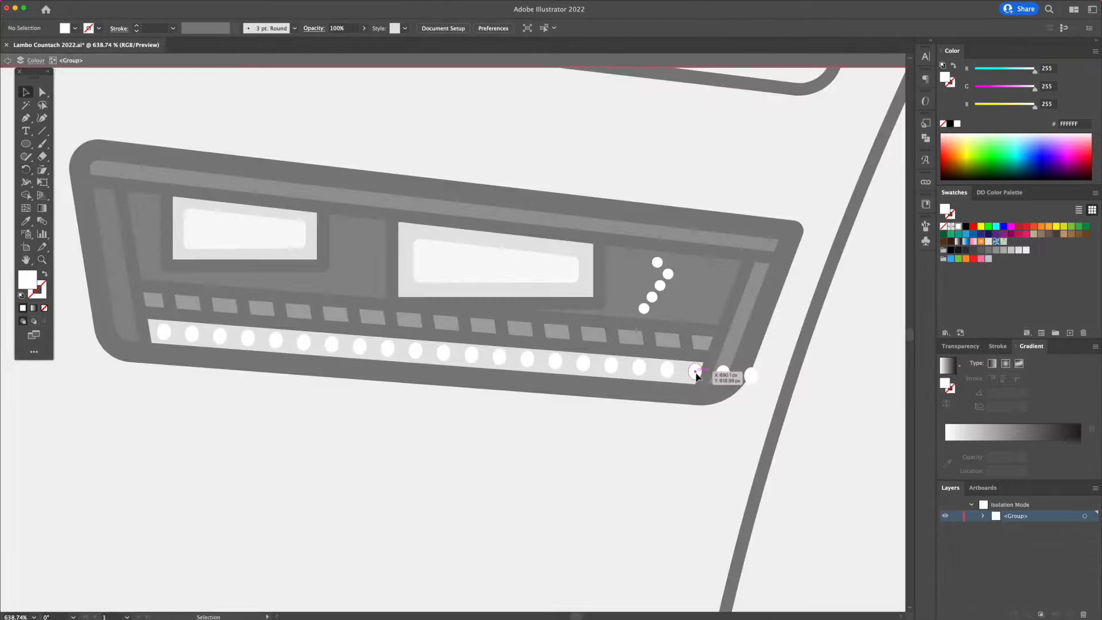
key(Escape)
key(r)
key(super+space)
drag(499, 373, 568, 373)
drag(535, 370, 369, 359)
key(super+space)
- Reflect a copy of the left headlight's coloured shapes across the car's centre onto the right headlight
click(543, 423)
drag(396, 264, 720, 396)
key(o)
alt+click(511, 125)
click(281, 337)
key(v)
key(super+shift+a)
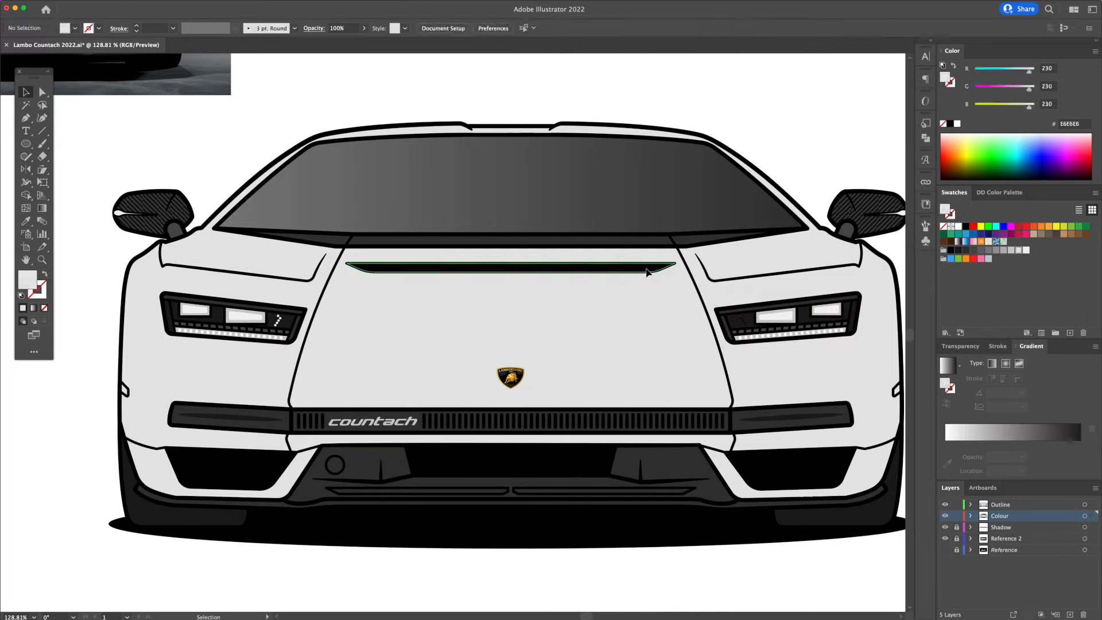
- Fill the narrow hood vent below the windshield with dark grey (333333)
click(646, 271)
click(965, 251)
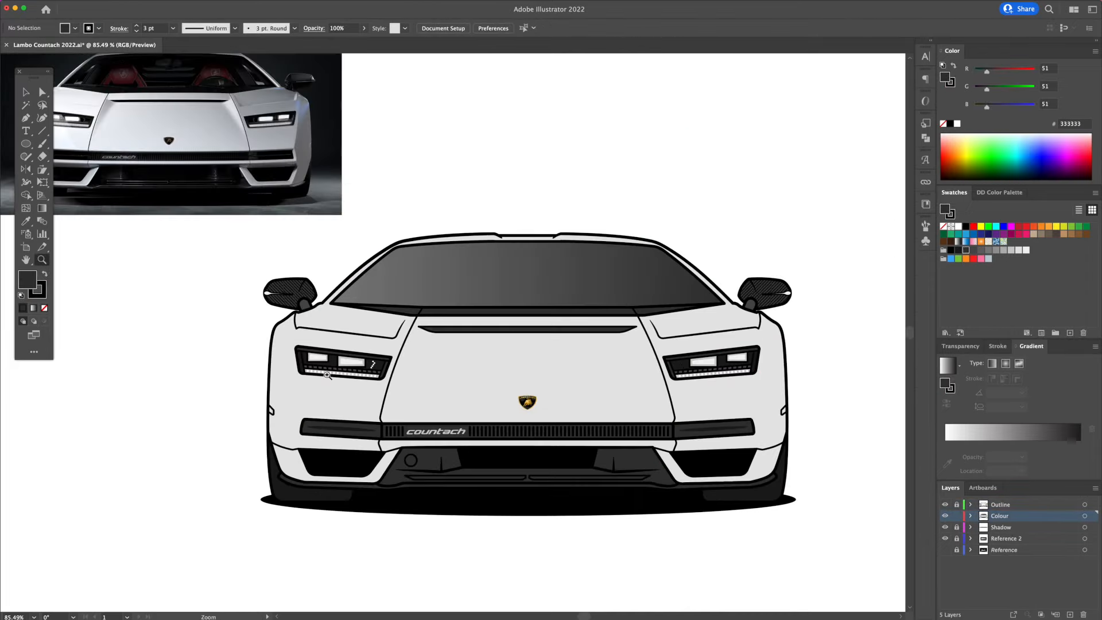
- Draw a white ellipse about 49 by 7 px on the upper part of the left mirror, tilted to follow its edge
drag(269, 287, 528, 291)
click(26, 144)
drag(315, 262, 463, 285)
click(956, 124)
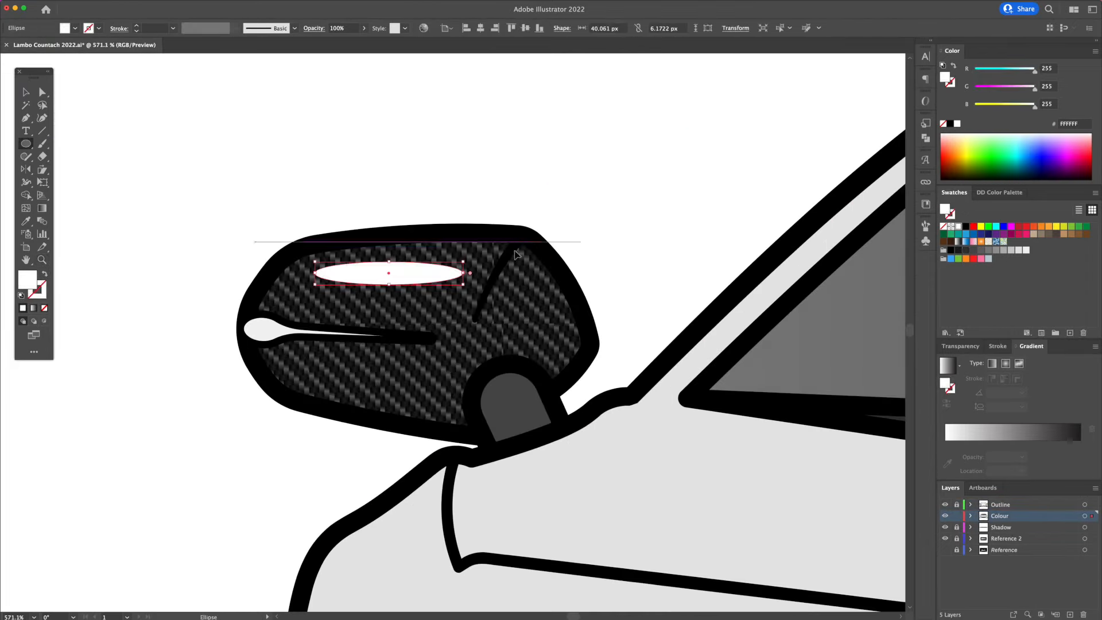
key(v)
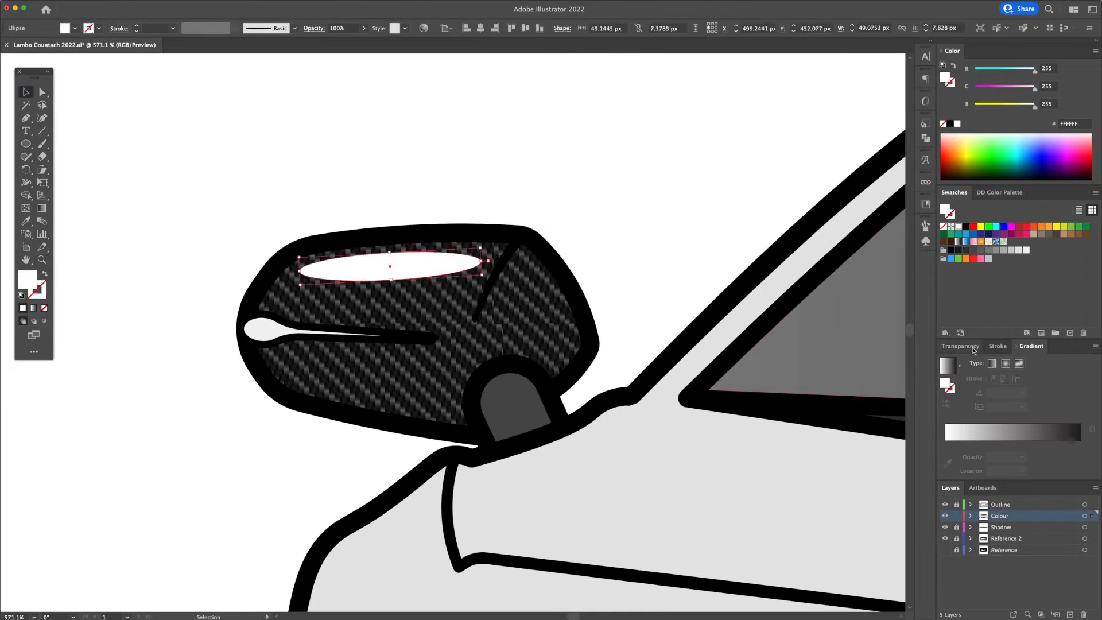
- Set the opacity of the left mirror's white highlight ellipse to 30%
click(969, 346)
click(1008, 364)
key(shift+Down)
key(shift+Down)
key(shift+Down)
key(shift+Down)
key(shift+Down)
key(shift+Down)
key(shift+Down)
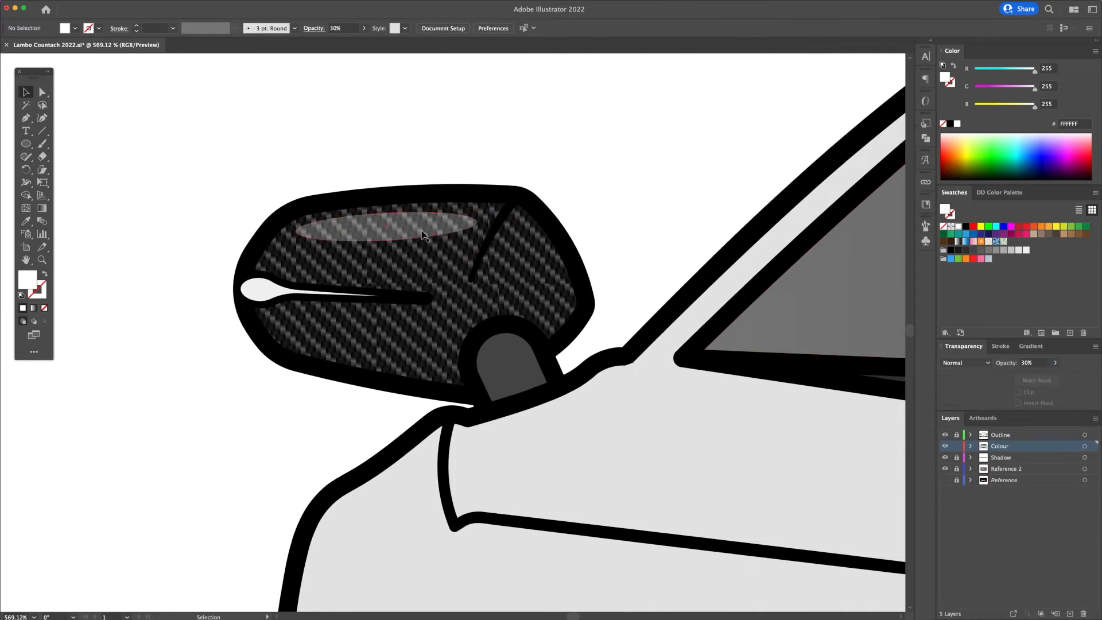
- Copy the highlight ellipse to the lower part of the left mirror and rotate it along the lower edge
drag(431, 223, 446, 355)
key(r)
key(v)
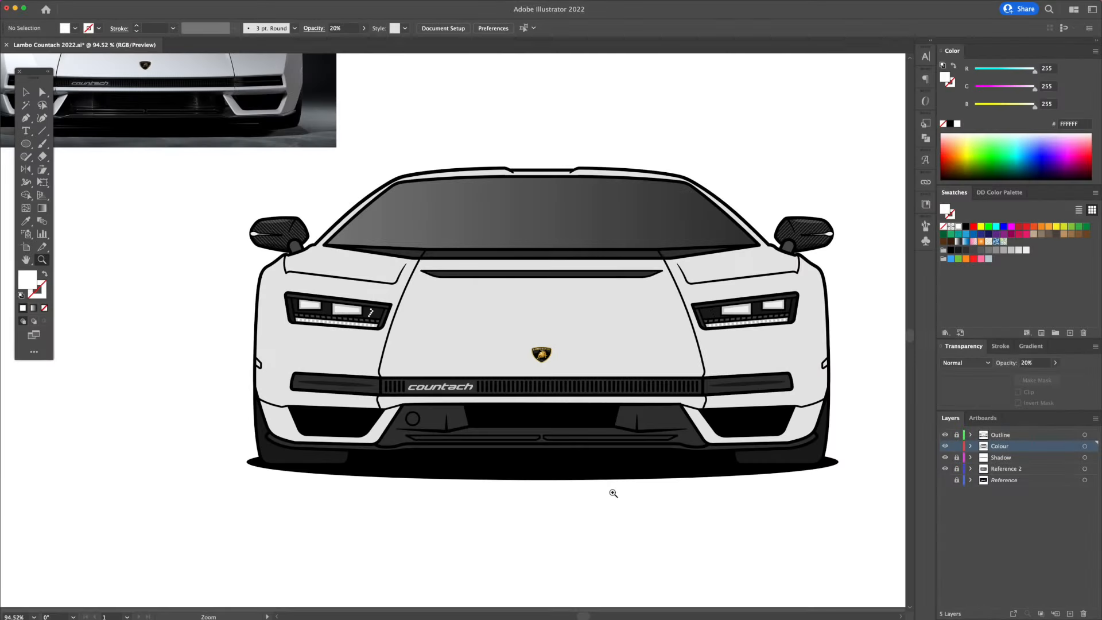
- Apply a linear light-to-dark grey gradient to the car body shape
scroll(471, 350, down, 2)
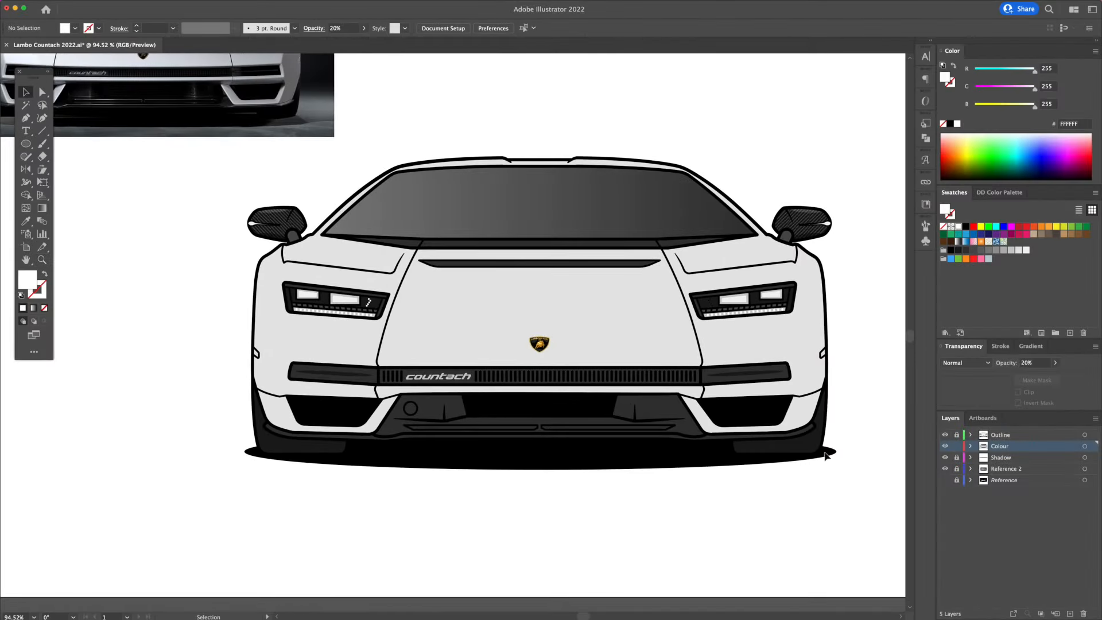
click(822, 428)
click(1030, 346)
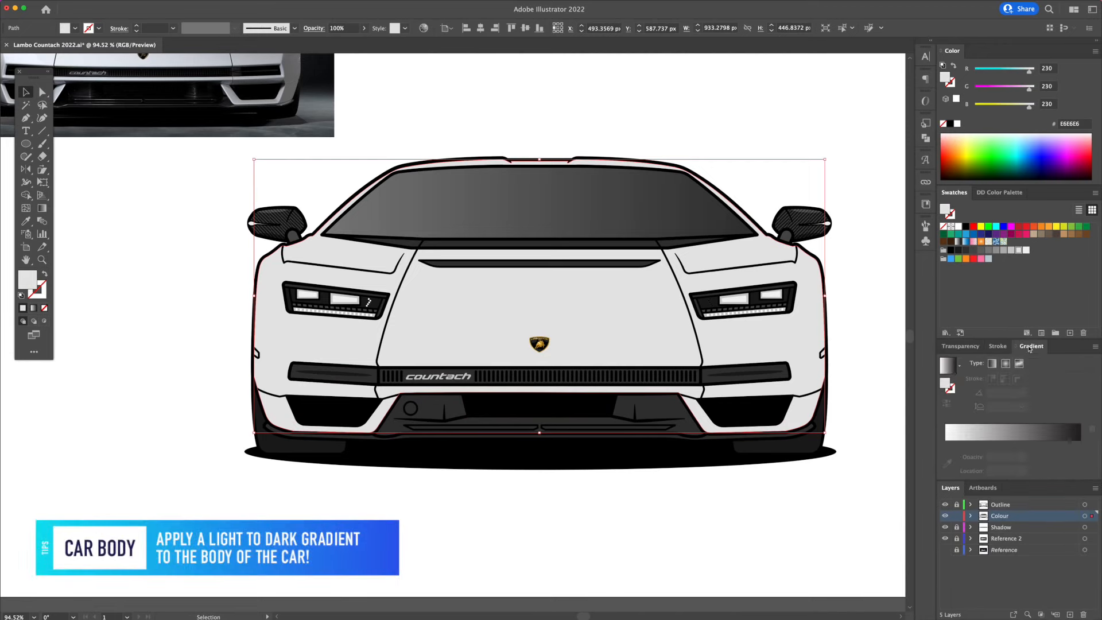
click(947, 365)
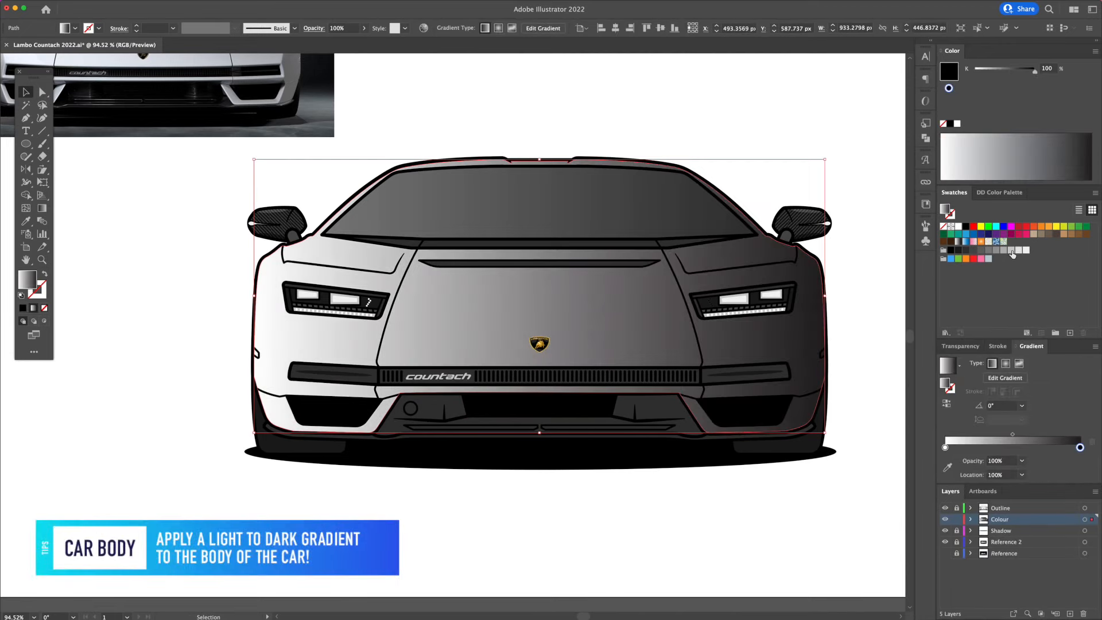
click(1080, 447)
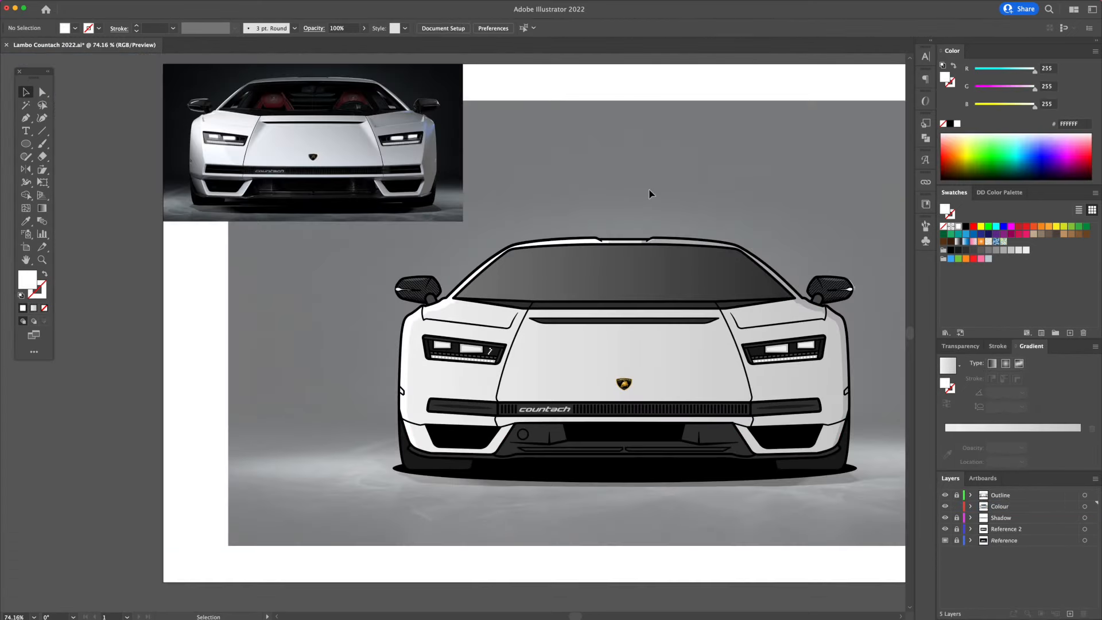
- Trace a white reflection shape with the Pen tool in outline view, from the left mirror base down to the bumper strip
key(super+y)
drag(437, 346, 539, 303)
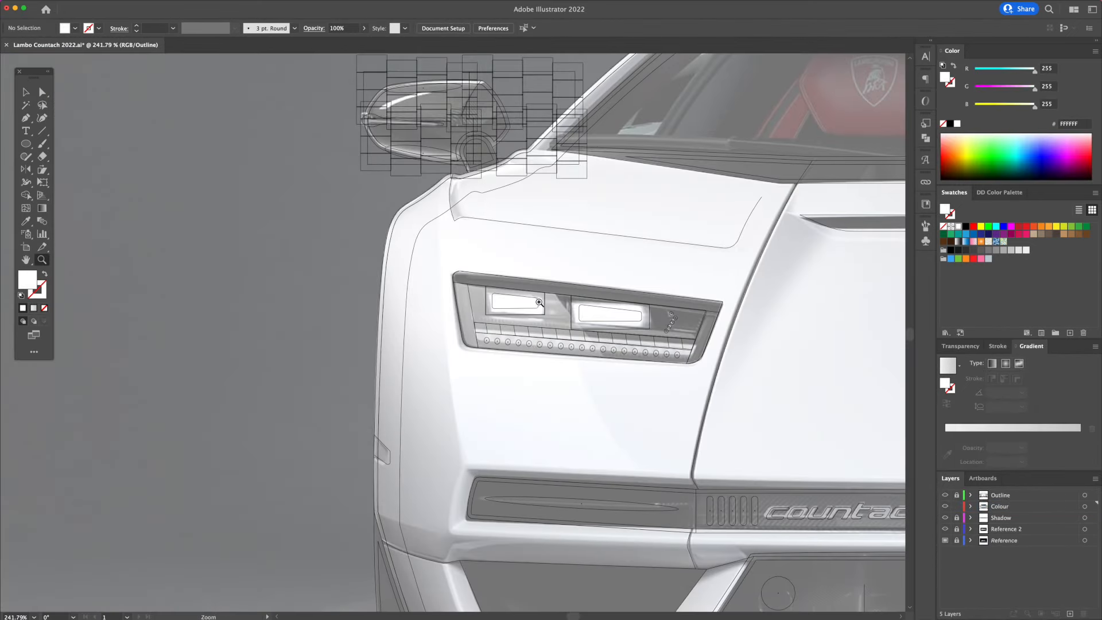
click(441, 183)
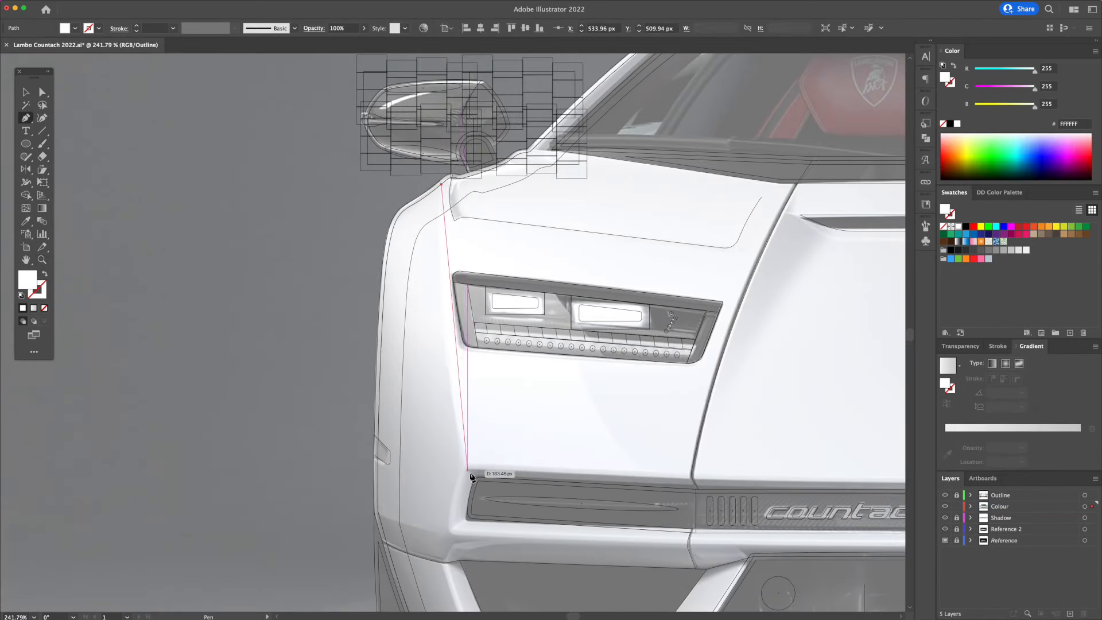
drag(520, 554, 519, 551)
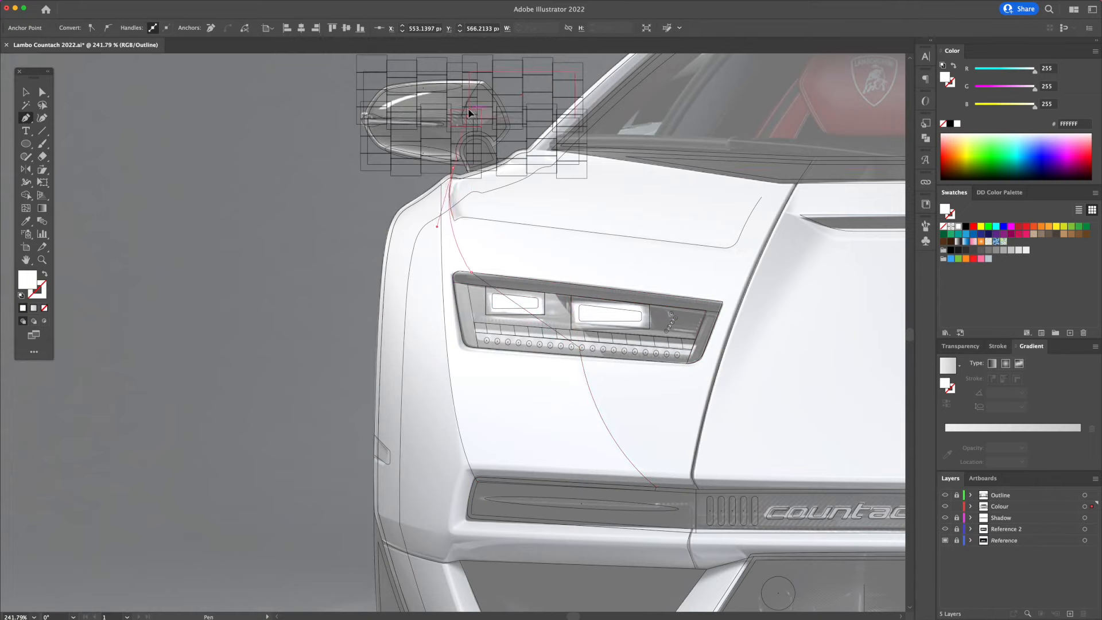
- Return to preview view and trim the reflection shape to the car body's edge with the Shape Builder
key(ctrl+y)
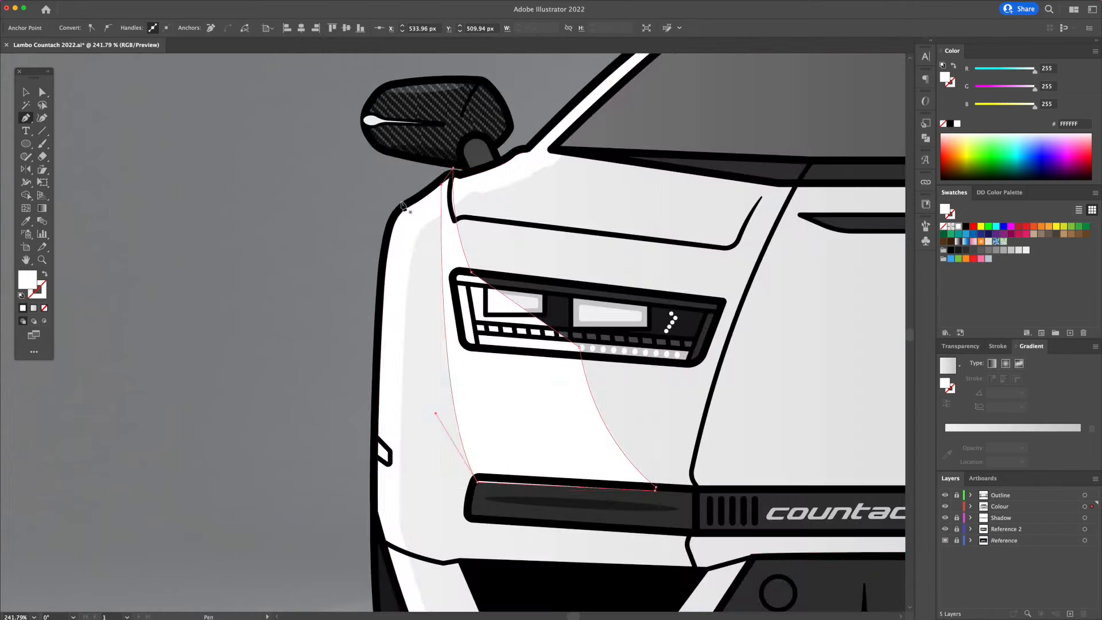
key(shift+m)
click(597, 344)
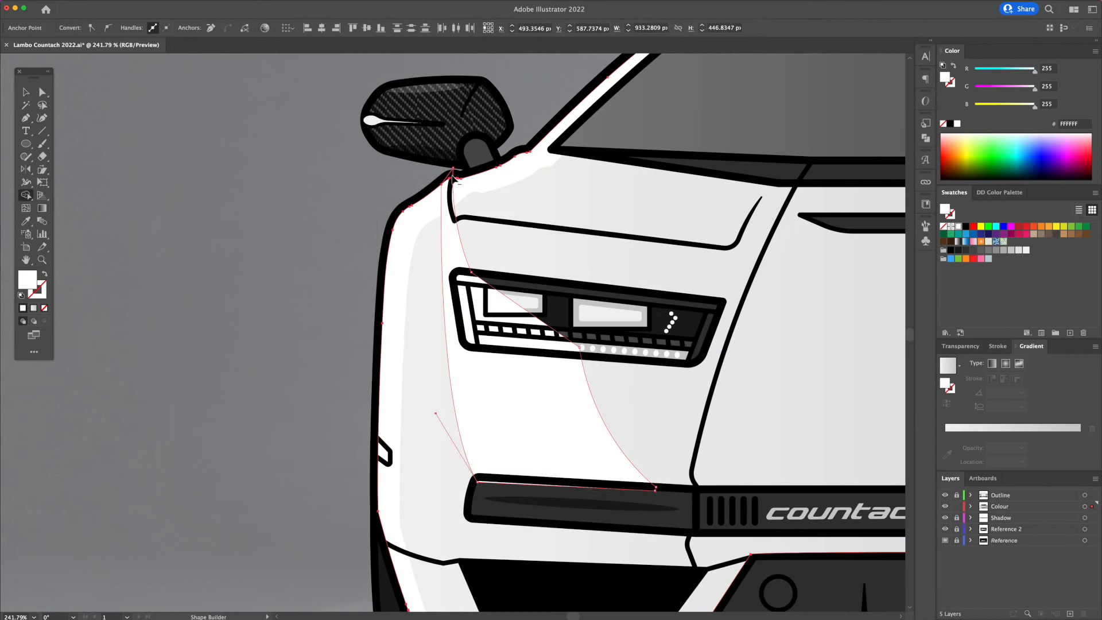
key(v)
key(ctrl+0)
- Fill the reflection shape around the left headlight with white and set its opacity to 60%
click(1026, 251)
click(974, 133)
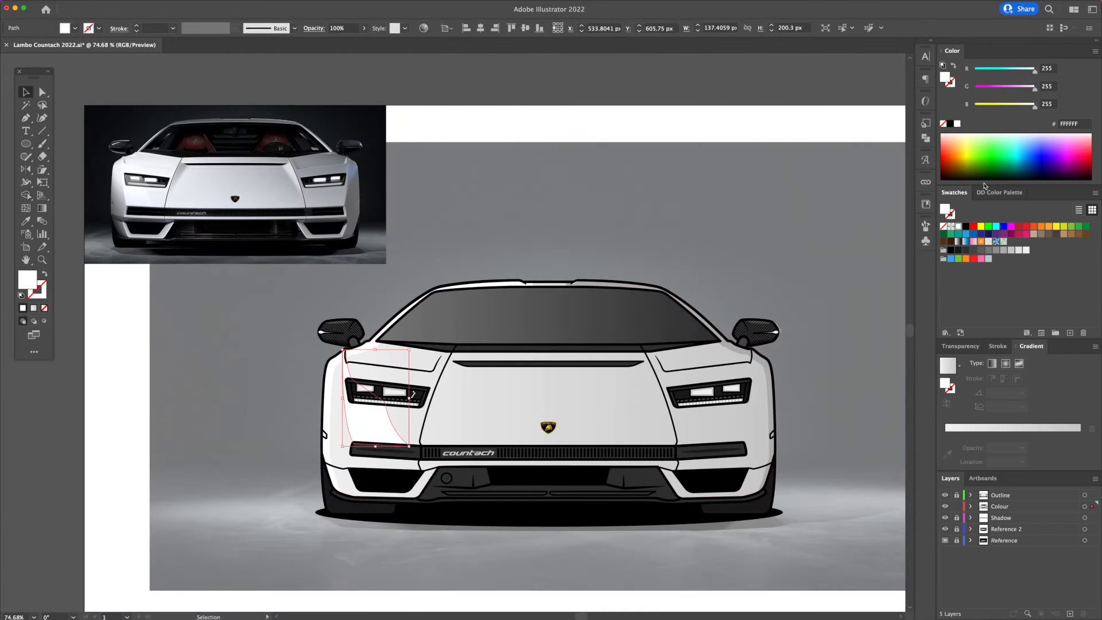
click(960, 346)
double_click(1028, 362)
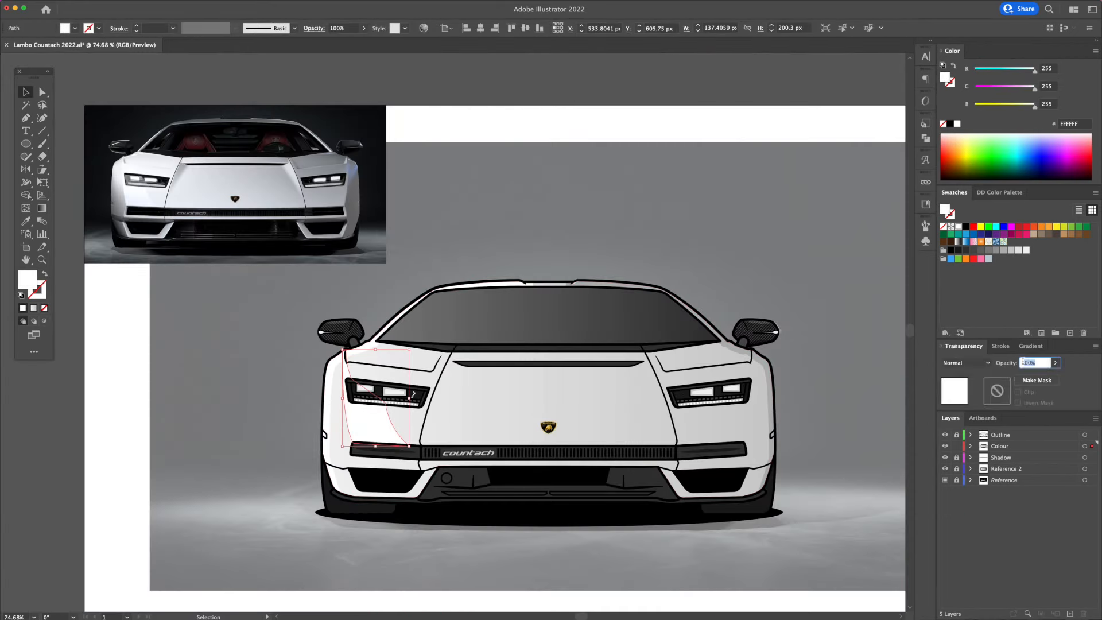
click(732, 260)
drag(636, 265, 675, 238)
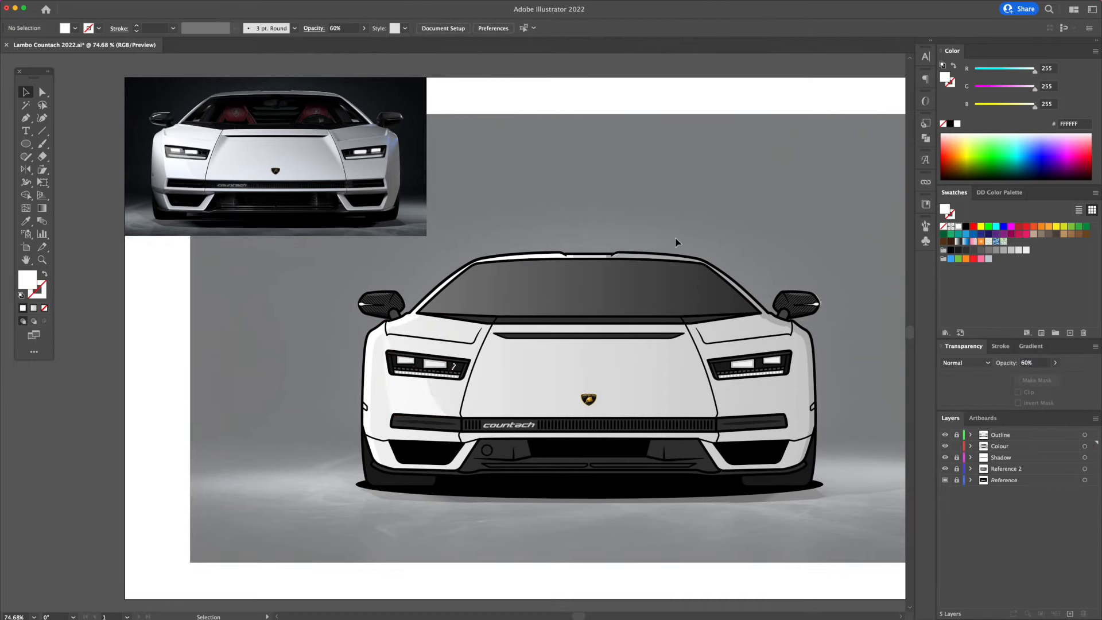
- Create an 11 px offset path around the long dark bumper strip on the Colour layer
click(962, 448)
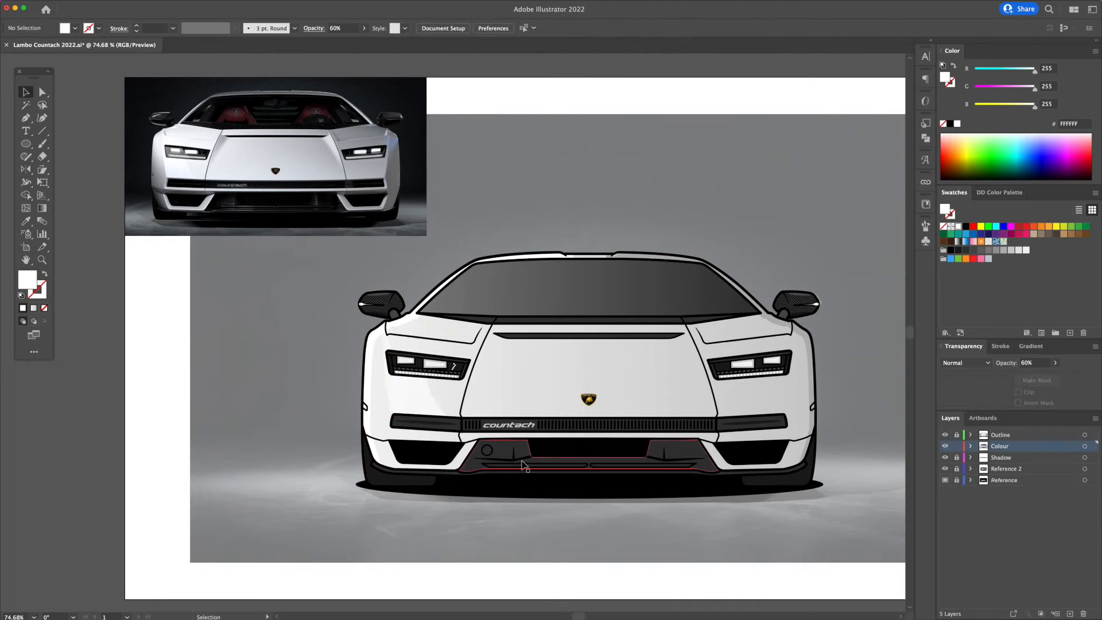
scroll(524, 464, up, 5)
click(720, 430)
mouse_move(95, 6)
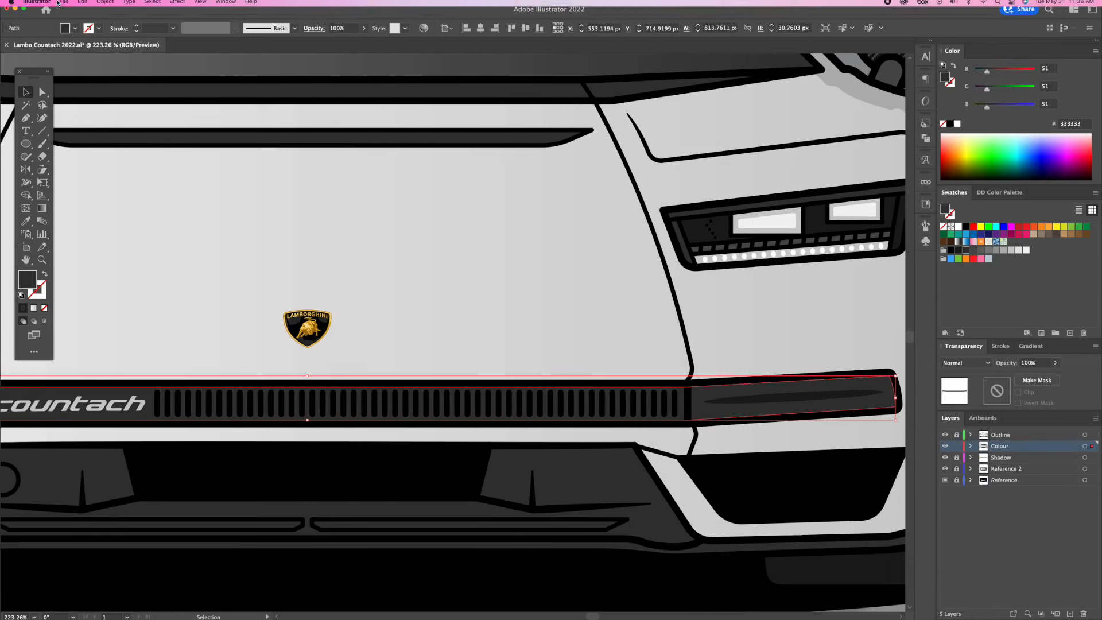
click(106, 5)
mouse_move(137, 221)
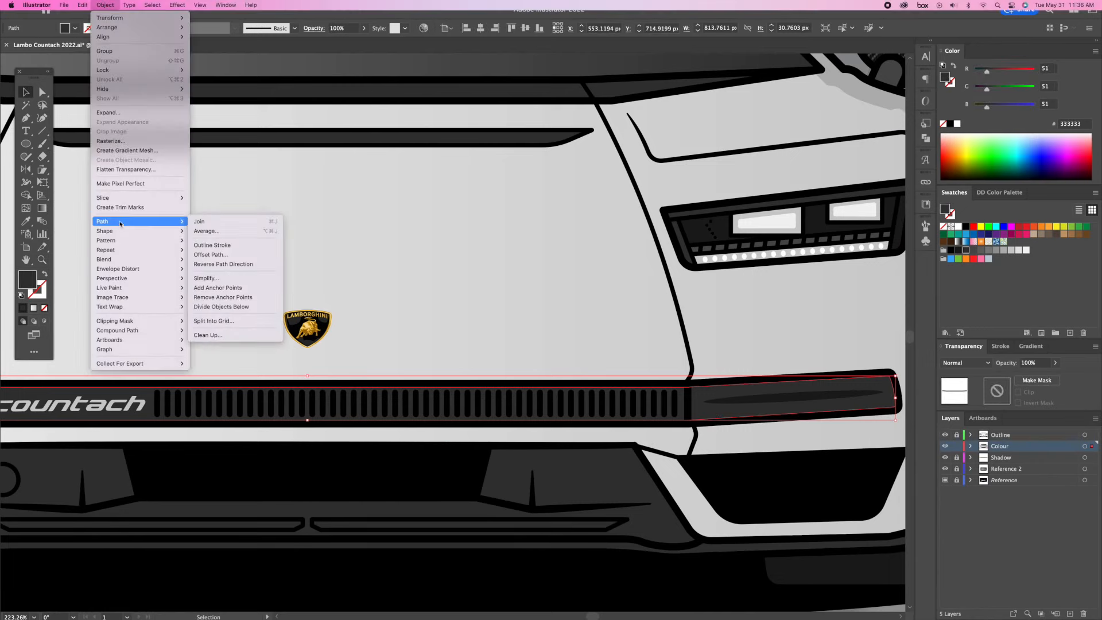
click(205, 256)
key(Up)
key(Up)
key(Up)
key(Up)
key(Up)
key(Up)
key(Up)
key(Up)
key(Up)
key(Up)
key(Up)
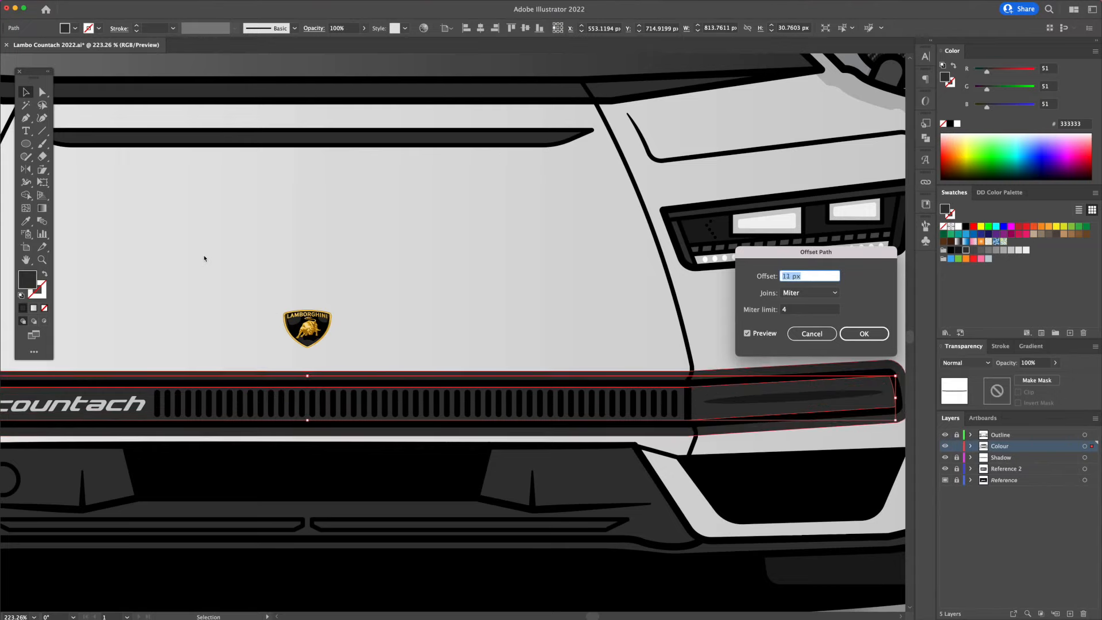
key(Return)
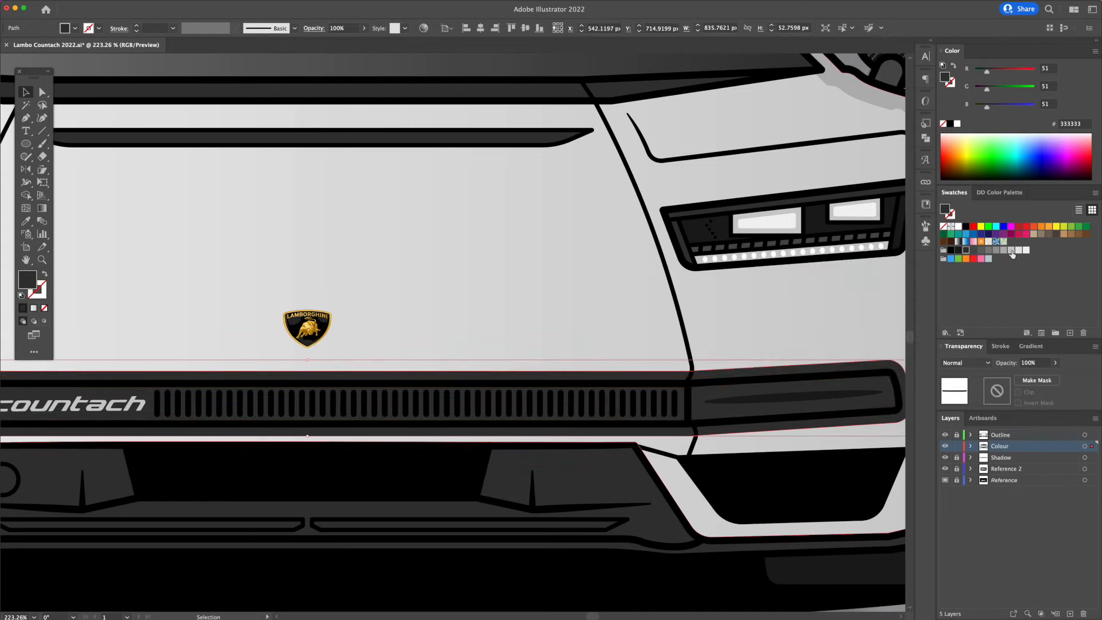
- Fill the offset shape around the bumper strip with mid grey (B3B3B3)
click(1011, 250)
click(998, 251)
click(1004, 251)
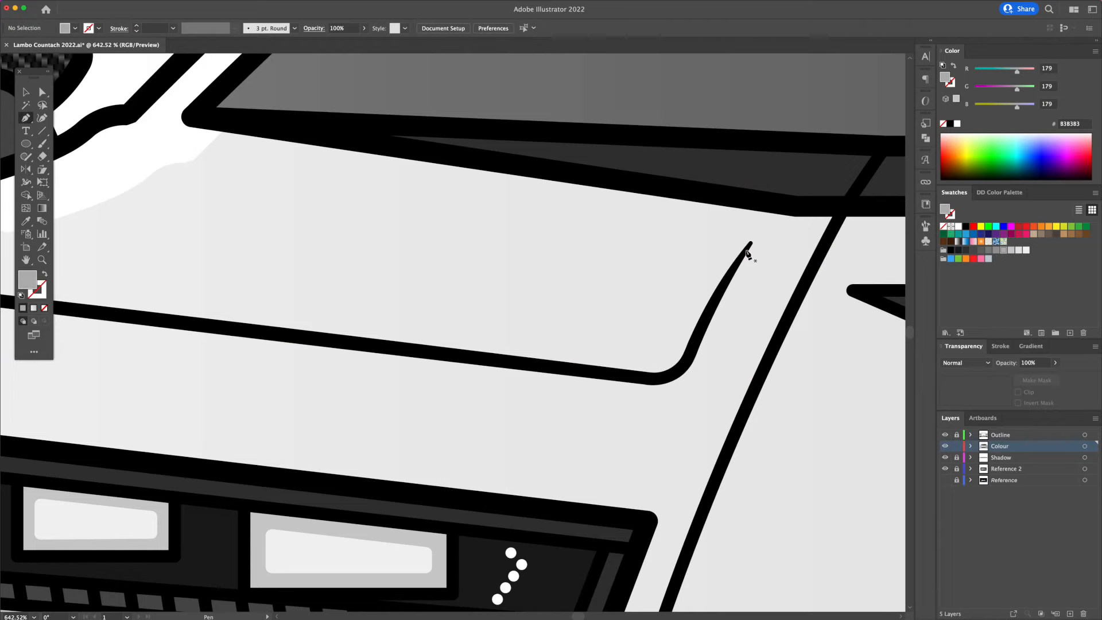
- Draw a closed mid-grey shadow shape with the Pen tool above the bonnet crease over the left headlight, following the crease line
click(745, 251)
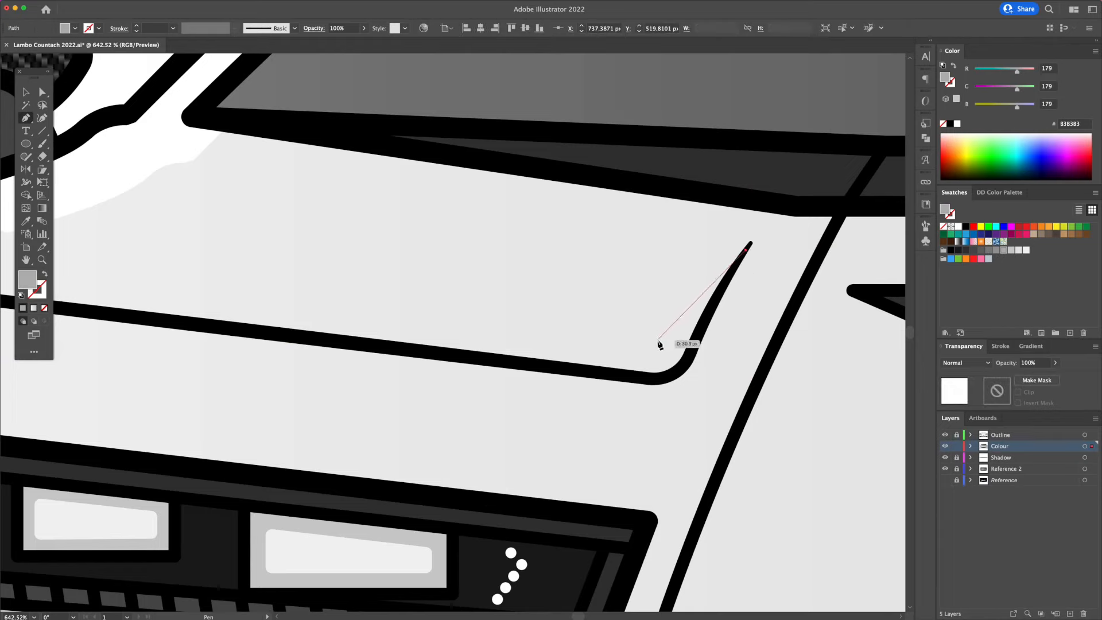
click(628, 386)
scroll(290, 319, left, 10)
scroll(290, 319, up, 3)
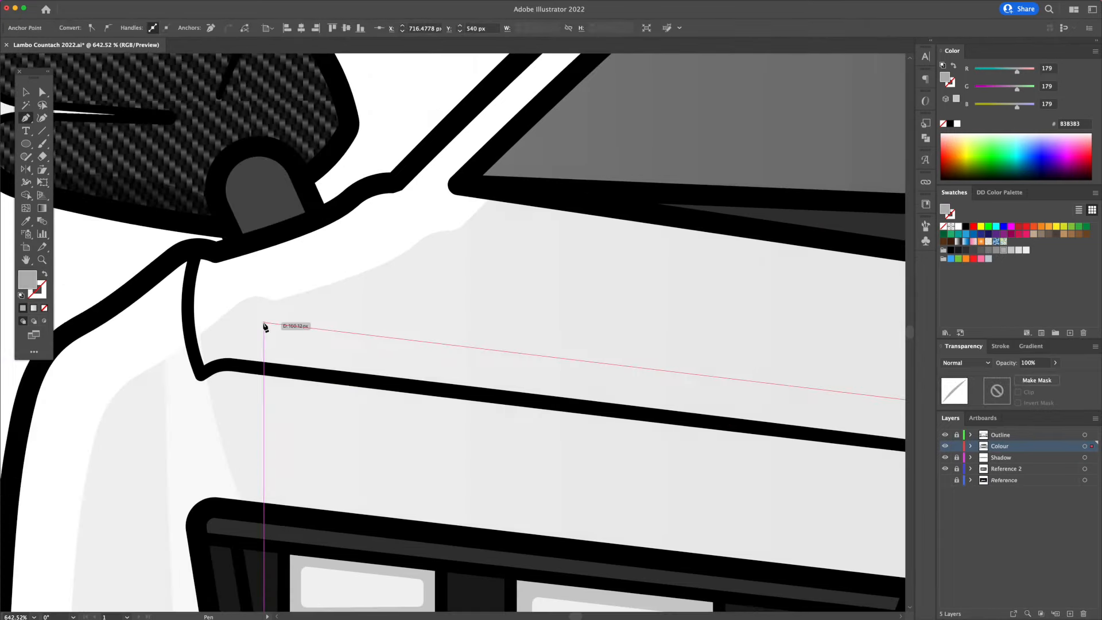
drag(241, 323, 221, 331)
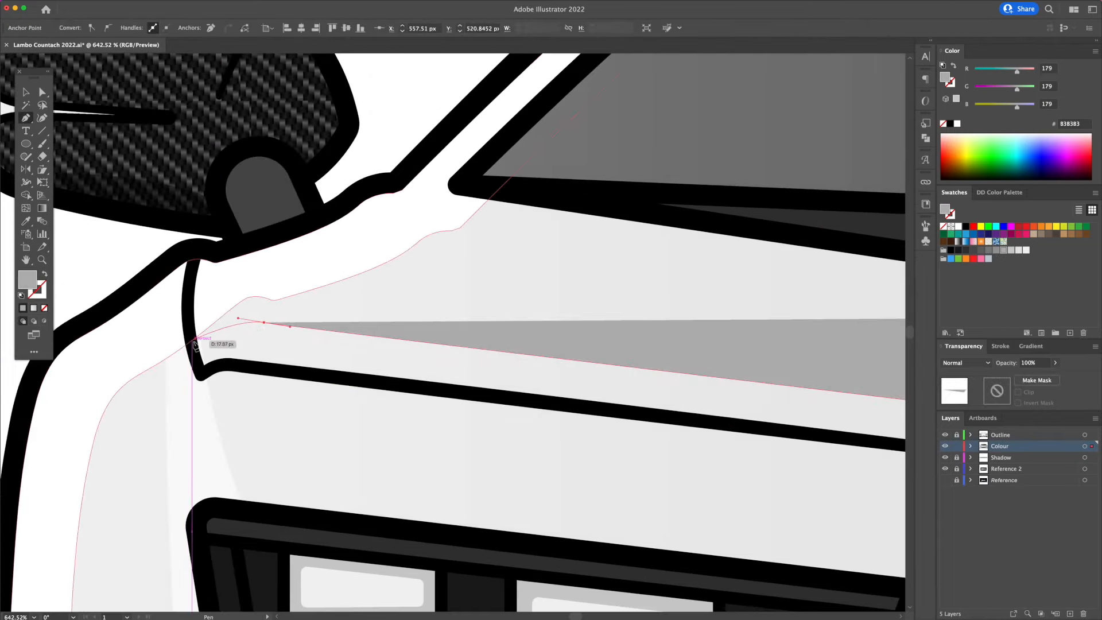
click(219, 327)
drag(197, 260, 202, 217)
click(197, 259)
drag(201, 374, 229, 433)
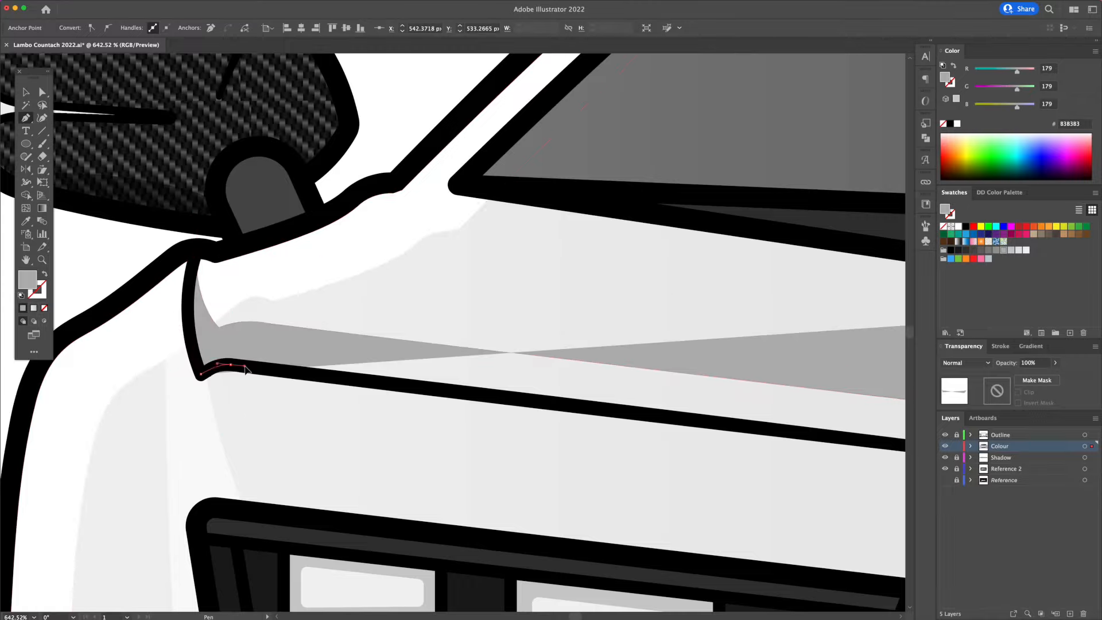
drag(245, 367, 245, 368)
drag(492, 398, 111, 350)
drag(528, 397, 586, 349)
drag(630, 269, 640, 255)
- Refine the corners of the grey shadow shape above the left headlight so it follows the crease smoothly
key(a)
drag(537, 317, 536, 314)
key(v)
drag(539, 295, 450, 298)
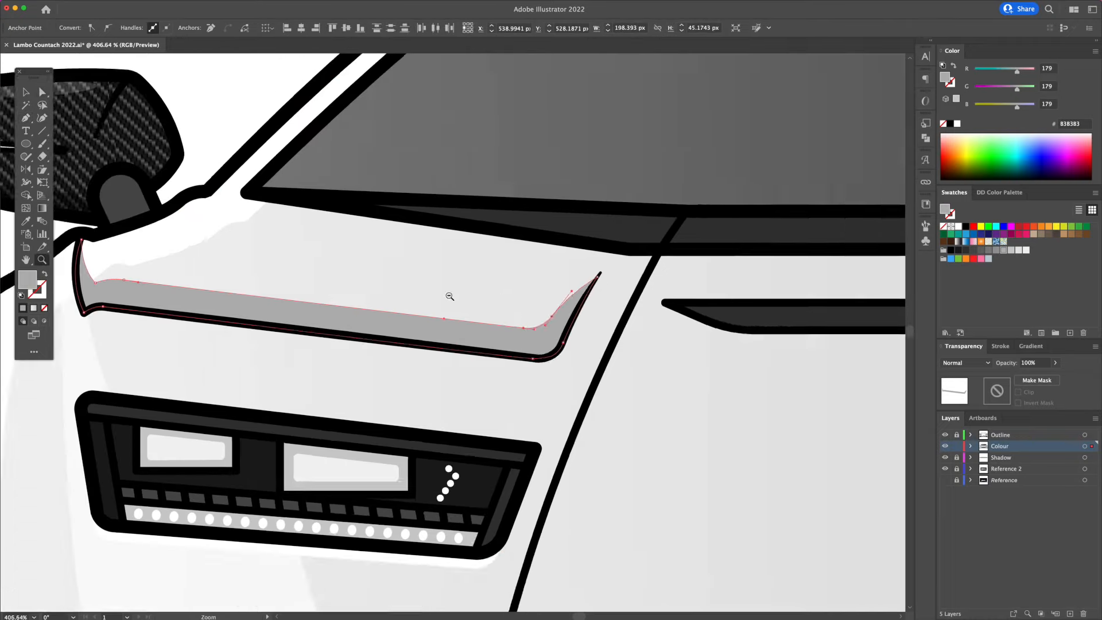
drag(340, 286, 523, 338)
drag(278, 339, 289, 313)
key(a)
click(278, 330)
key(v)
- Lower the opacity of the shadow shape above the left headlight in large decrements
drag(439, 307, 350, 320)
click(594, 367)
click(605, 344)
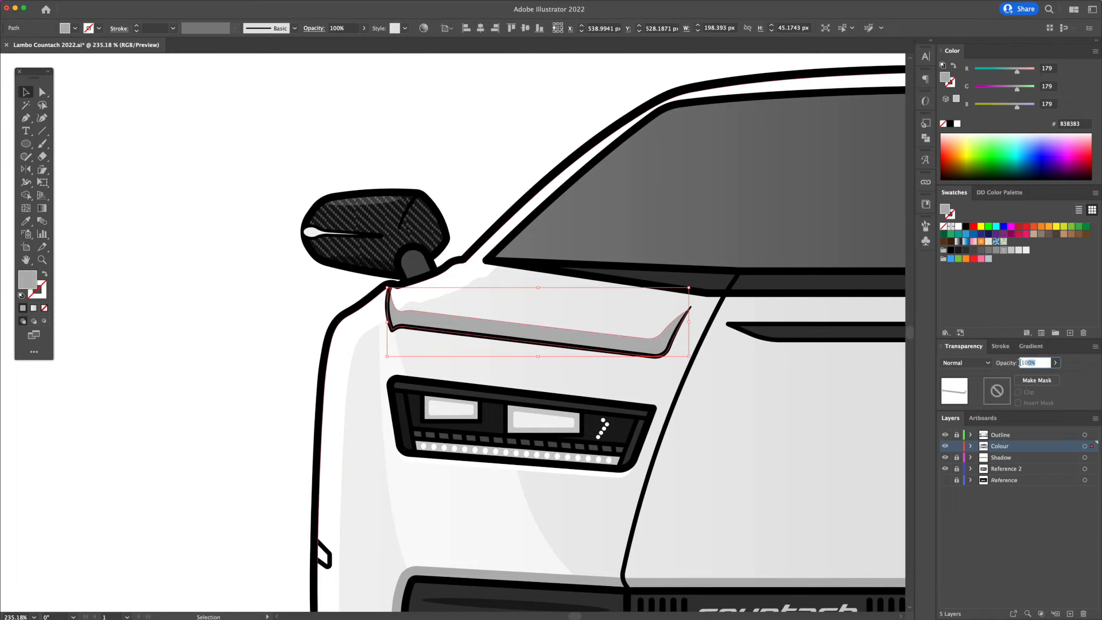
key(shift+Down)
key(shift+Down)
key(shift+Down)
key(shift+Down)
key(shift+Down)
key(shift+Down)
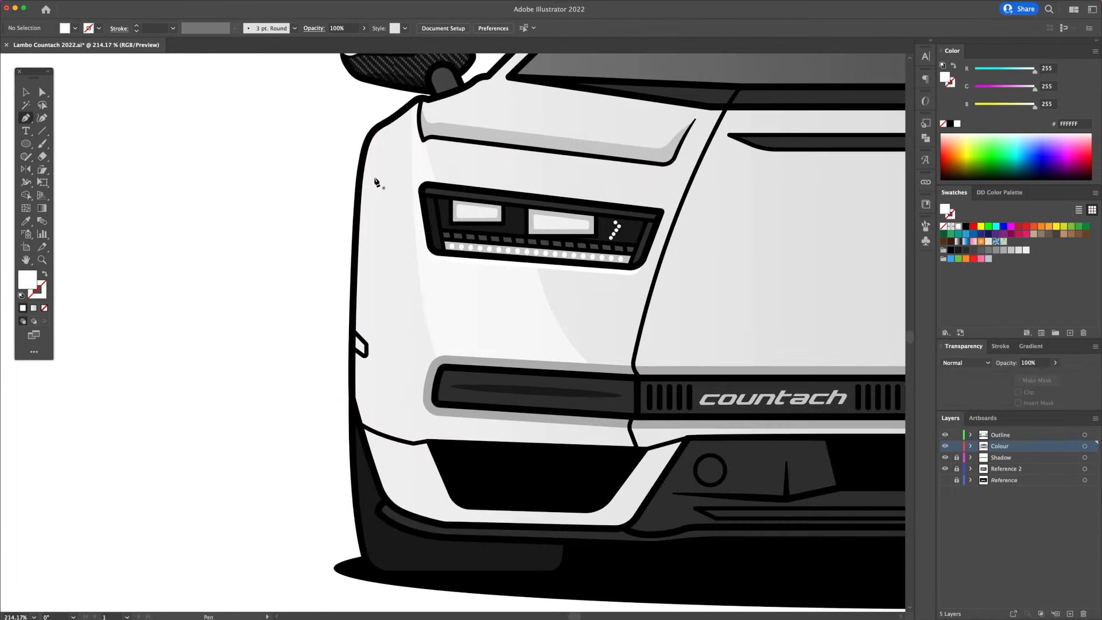
- Draw a near-vertical line inside the left body edge, copy the car outline's stroke onto it, and vary its thickness with the Width tool
click(374, 175)
click(366, 383)
key(i)
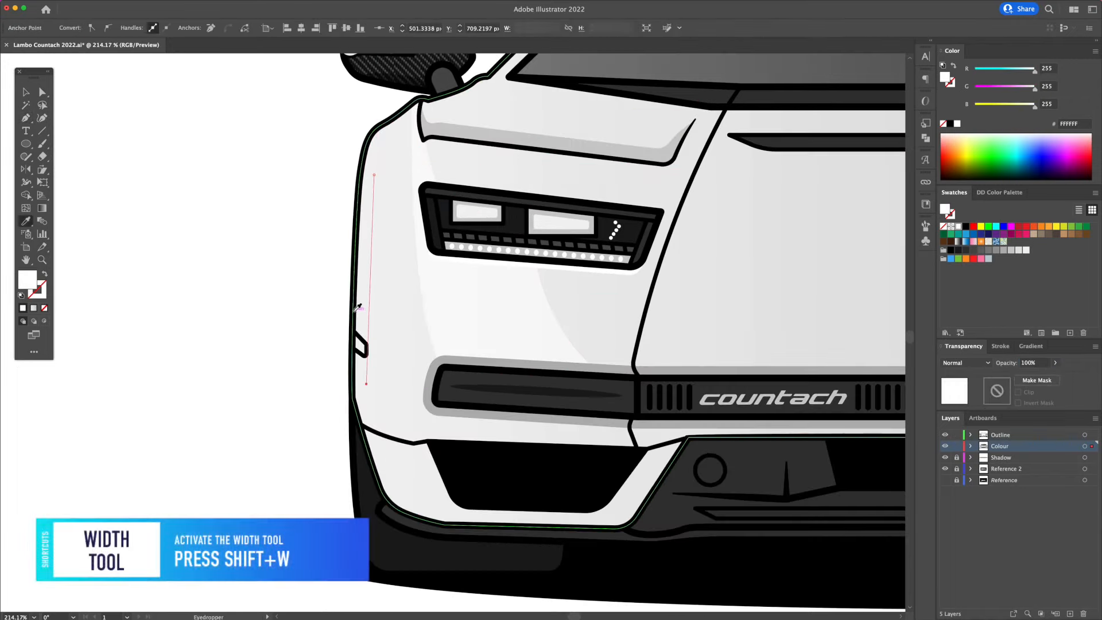
click(358, 307)
key(shift+w)
mouse_move(372, 287)
mouse_down()
mouse_move(381, 285)
mouse_move(370, 306)
mouse_up()
key(v)
- Convert the left edge line's stroke to a shape and give it the white, 60% opacity appearance of the headlight reflection
click(105, 5)
mouse_move(157, 225)
click(230, 245)
key(i)
click(509, 312)
key(v)
- Reflect a copy of the white edge highlight across the car's vertical centre line to the right side
click(293, 235)
drag(360, 230, 244, 274)
drag(278, 288, 283, 279)
key(o)
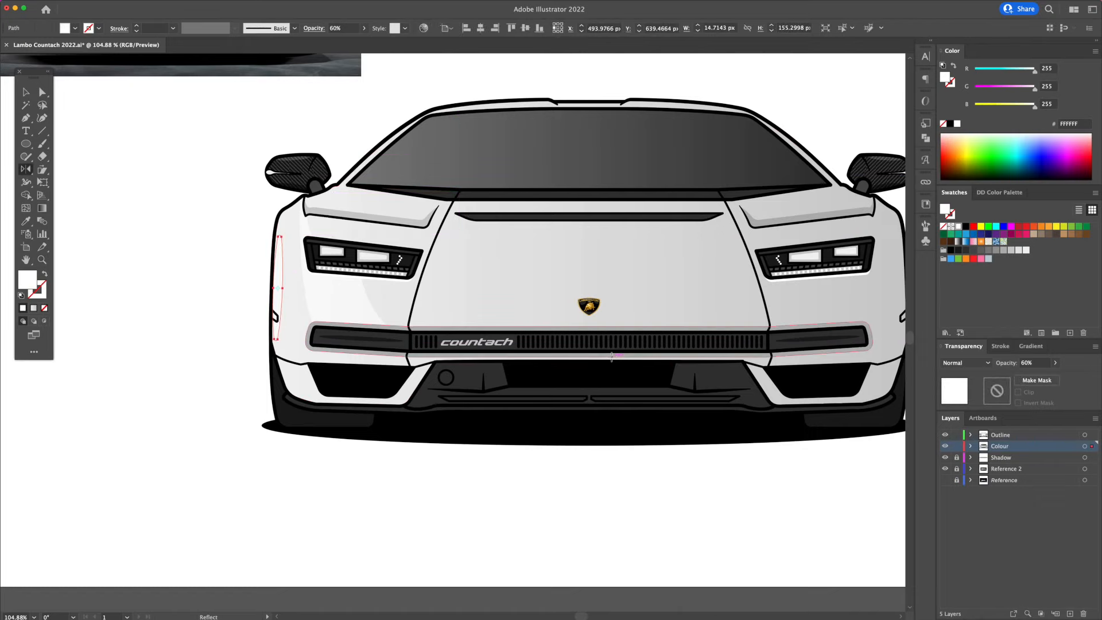
alt+click(589, 412)
click(277, 342)
drag(565, 317, 538, 320)
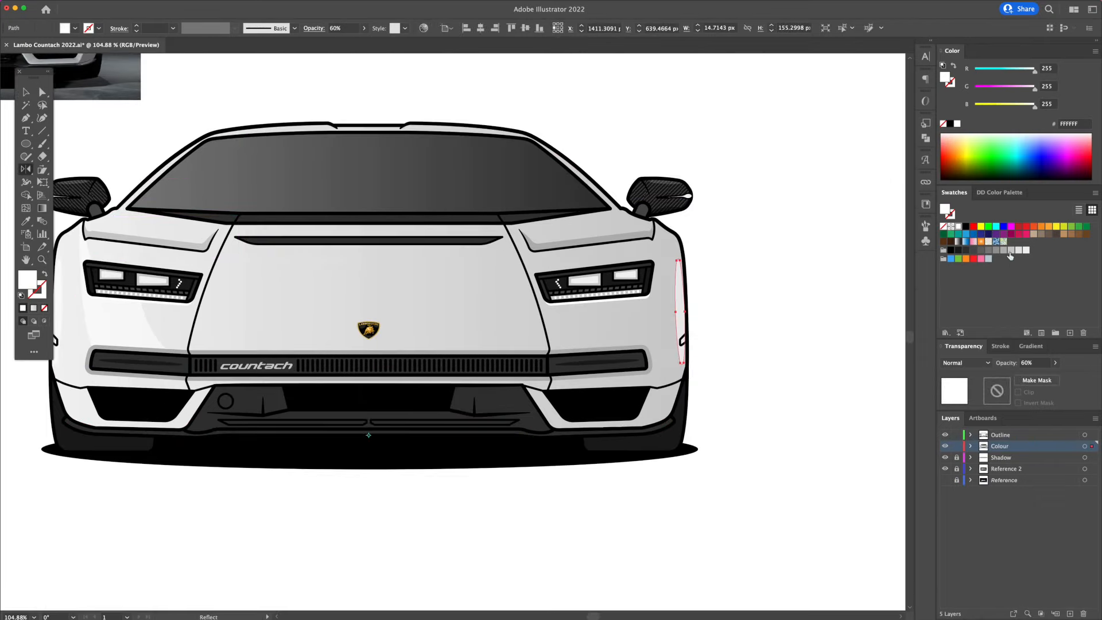
- Draw a closed light grey (CCCCCC) curved shadow tapering down the bonnet from the left tip of the dark vent
drag(338, 453, 337, 543)
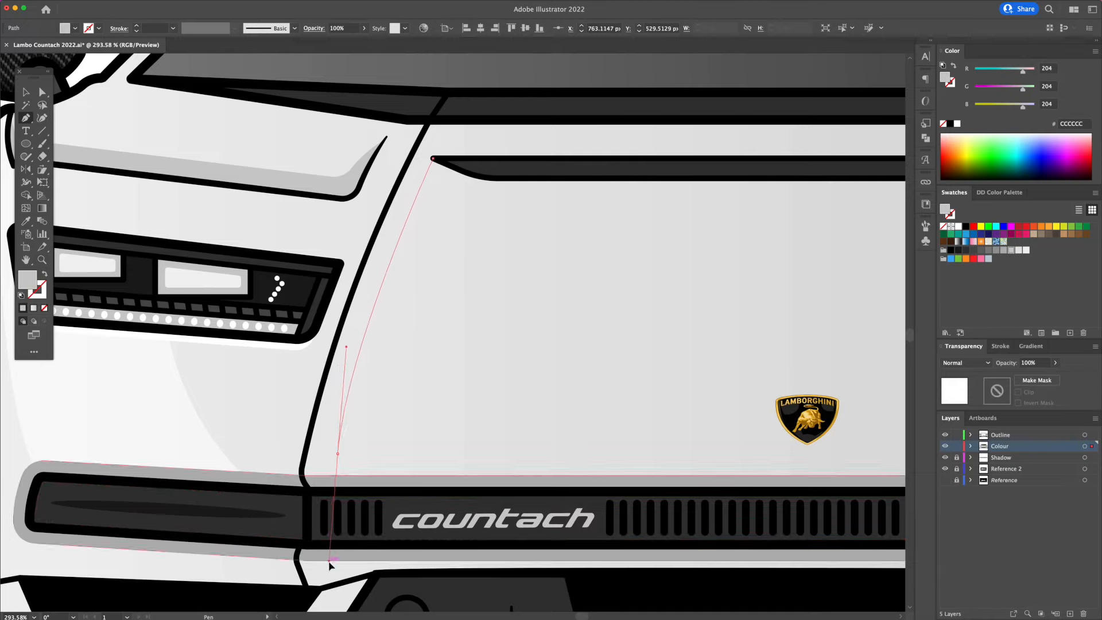
click(338, 453)
drag(517, 176, 580, 129)
click(433, 159)
key(v)
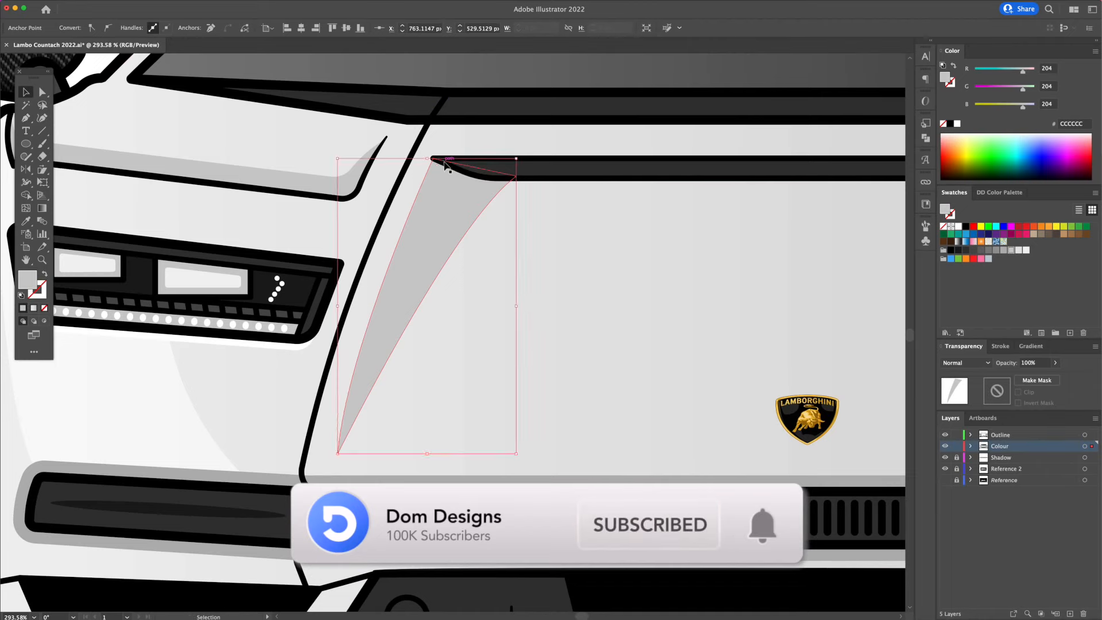
key(a)
scroll(342, 439, down, 5)
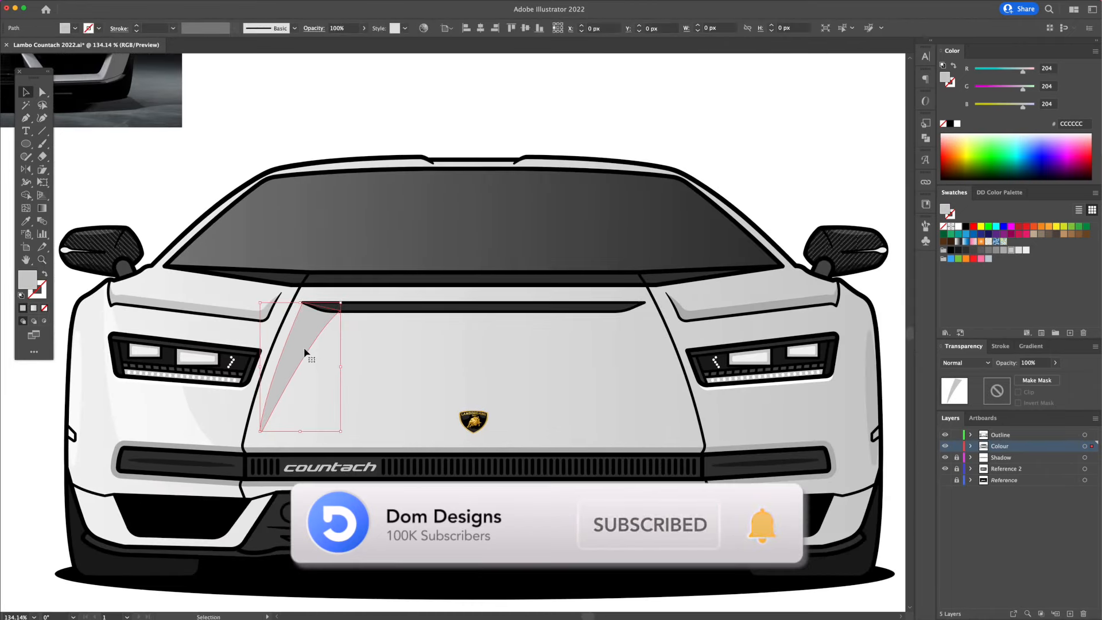
- Reflect a copy of the bonnet shadow across the car's vertical centre line to the right side
key(o)
alt+click(476, 159)
click(271, 364)
key(v)
- Draw a closed E6E6E6 shape over the lower left bumper panel, tracing around the black air intake and the bumper's outer edge
click(957, 124)
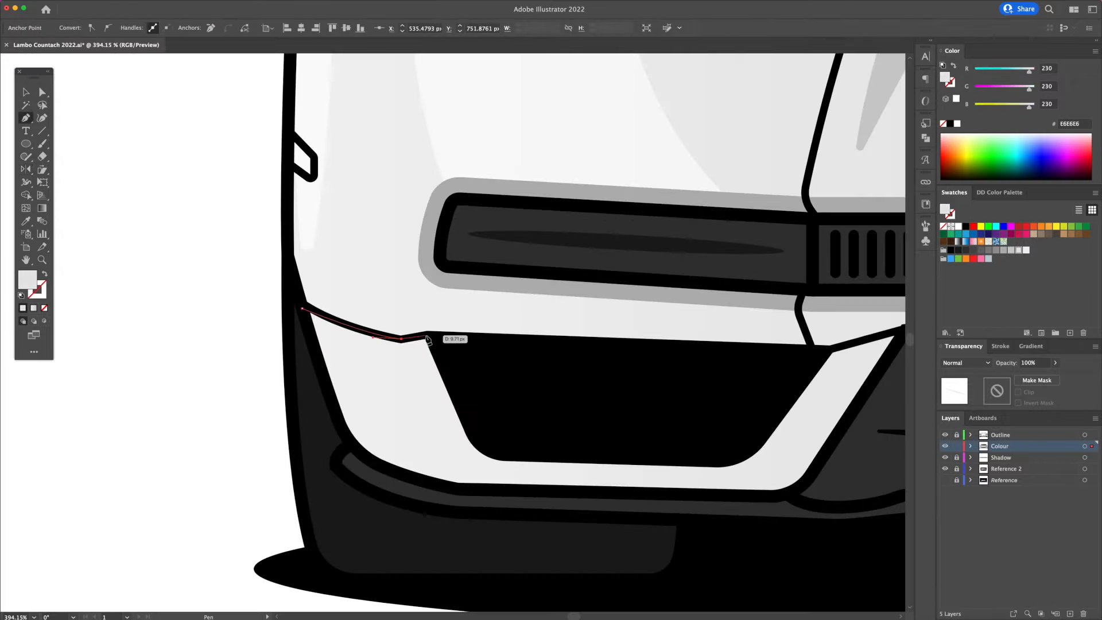
click(425, 335)
click(492, 452)
click(549, 453)
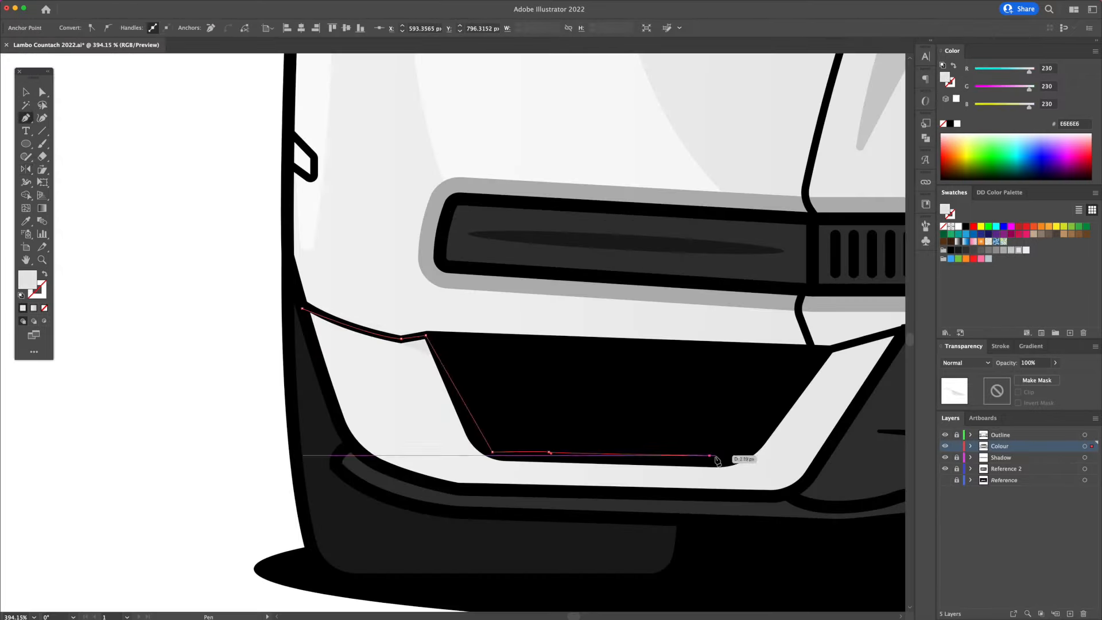
click(829, 348)
scroll(843, 350, right, 5)
click(769, 348)
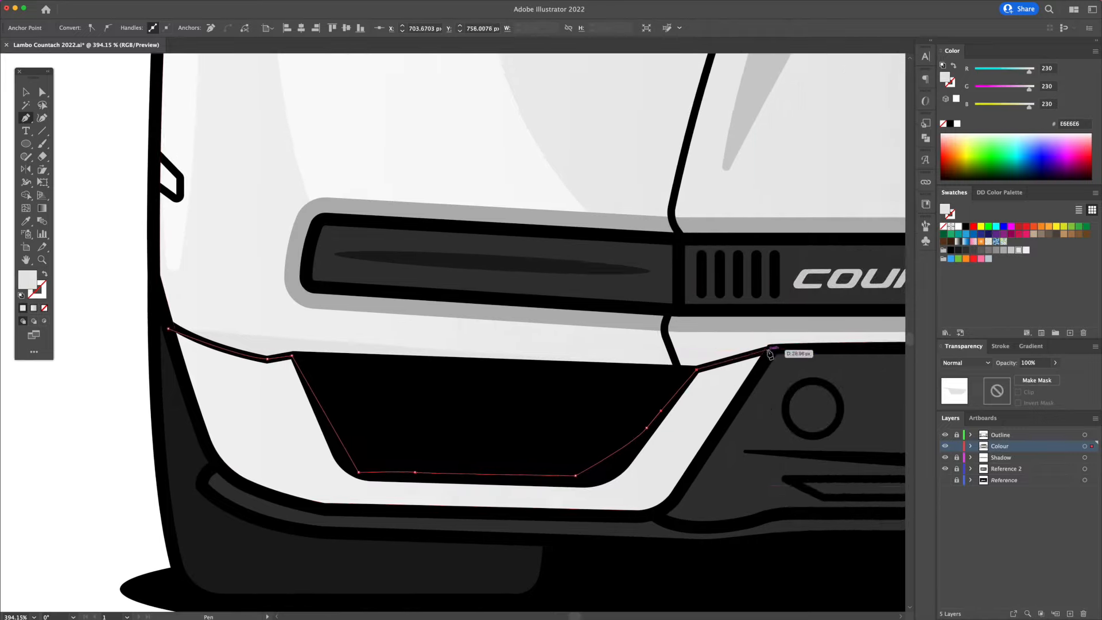
click(679, 491)
click(627, 518)
click(328, 509)
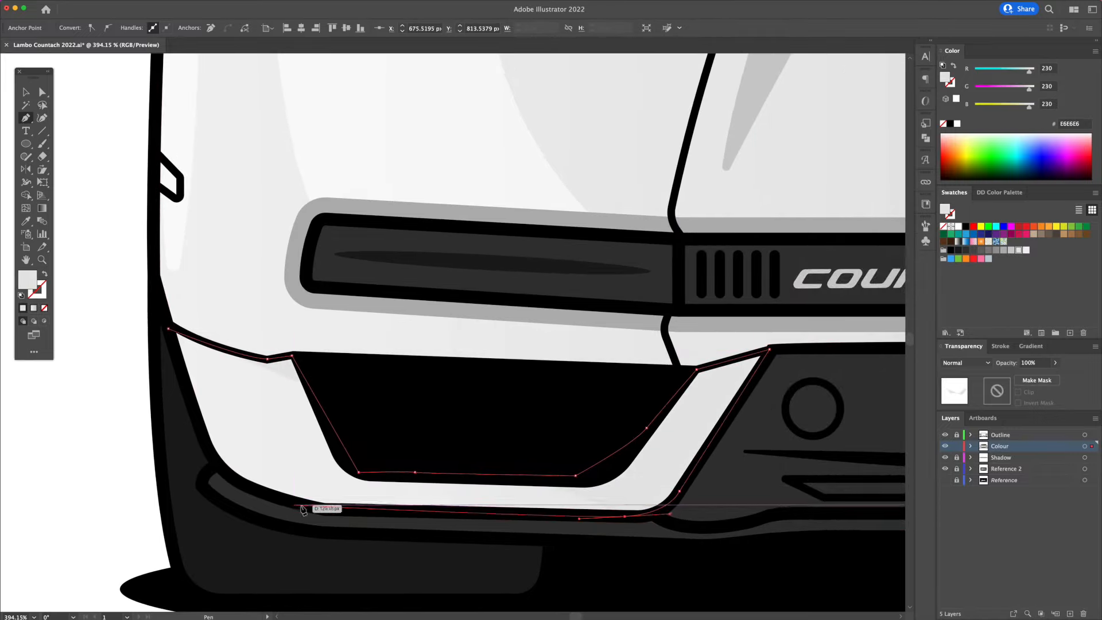
click(233, 488)
click(214, 459)
click(168, 329)
key(v)
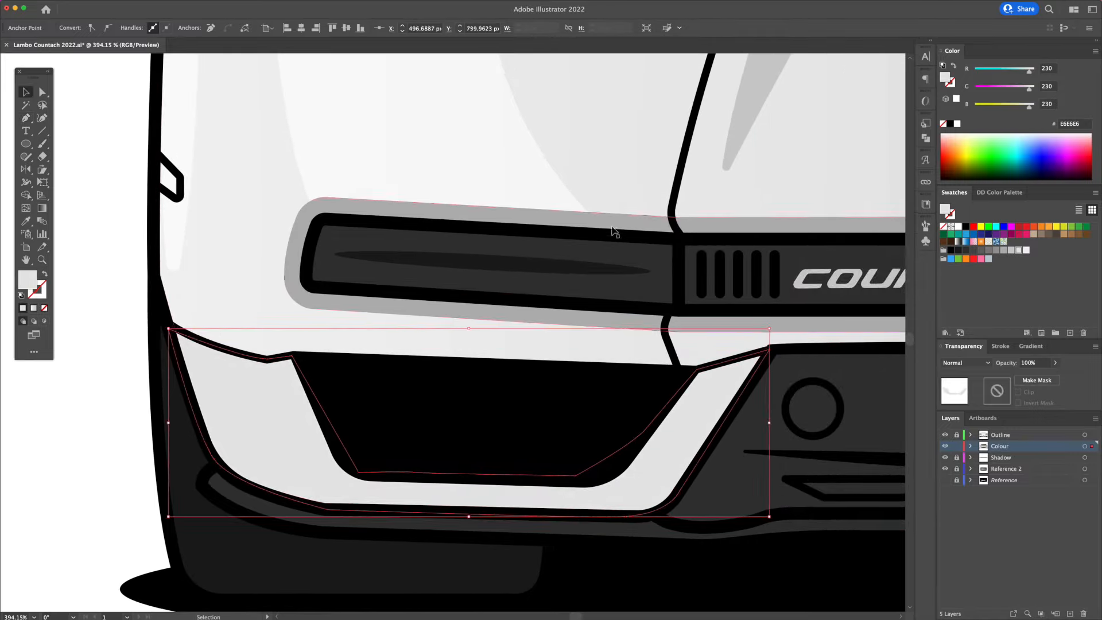
- Fill the lower left bumper panel shape with mid grey
key(i)
click(1011, 250)
click(1003, 251)
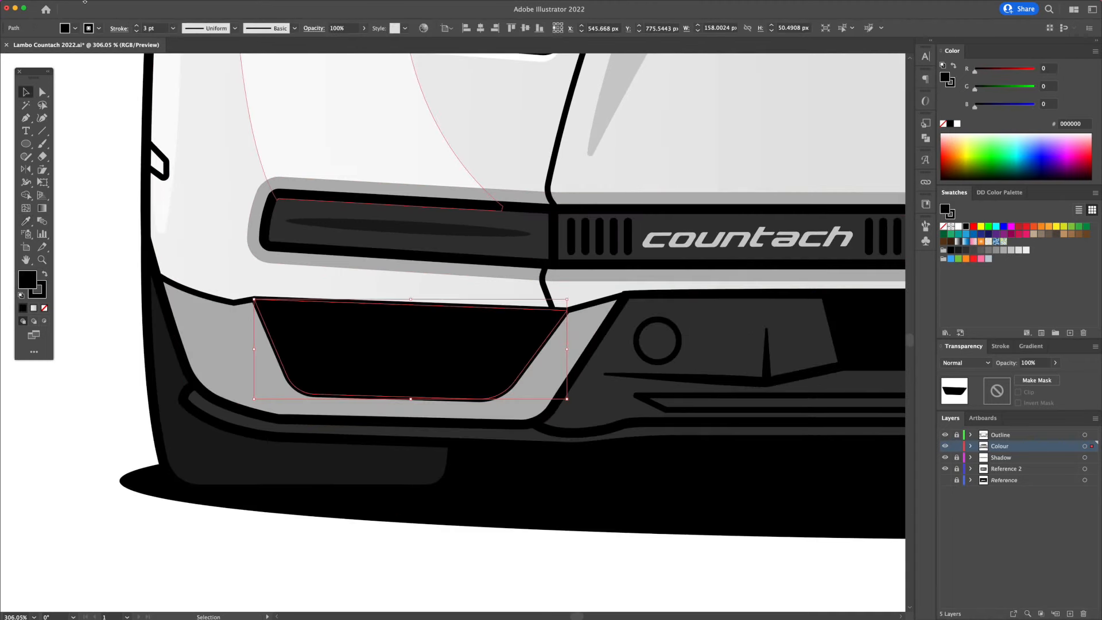
- Create an offset path around the black left air intake, remove its stroke, and fill it with the lightest grey swatch
click(105, 5)
mouse_move(133, 224)
click(210, 254)
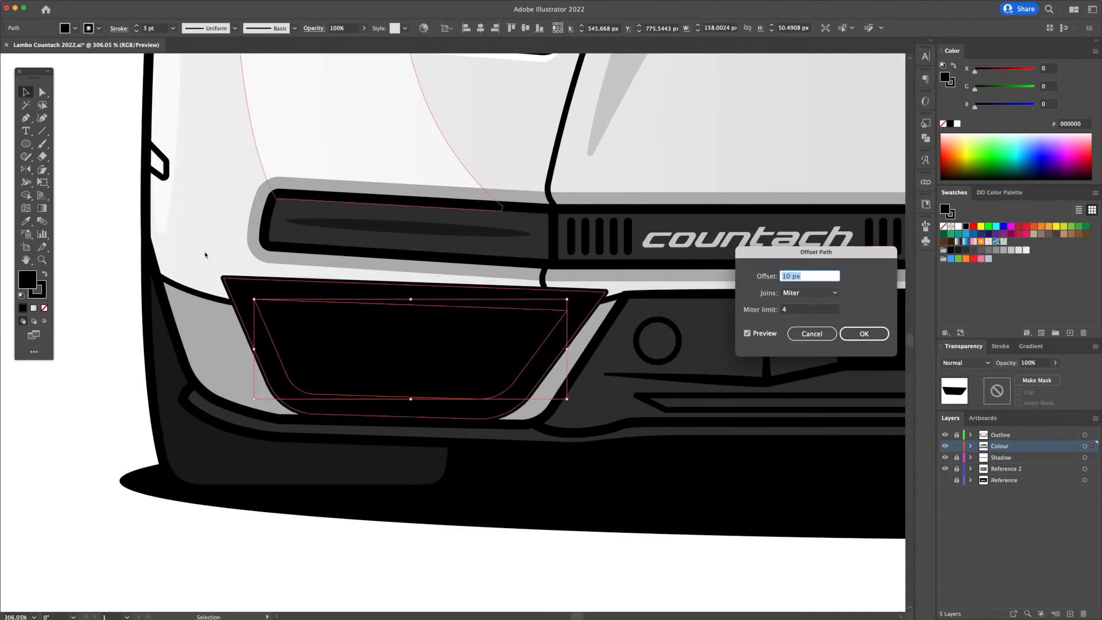
key(Return)
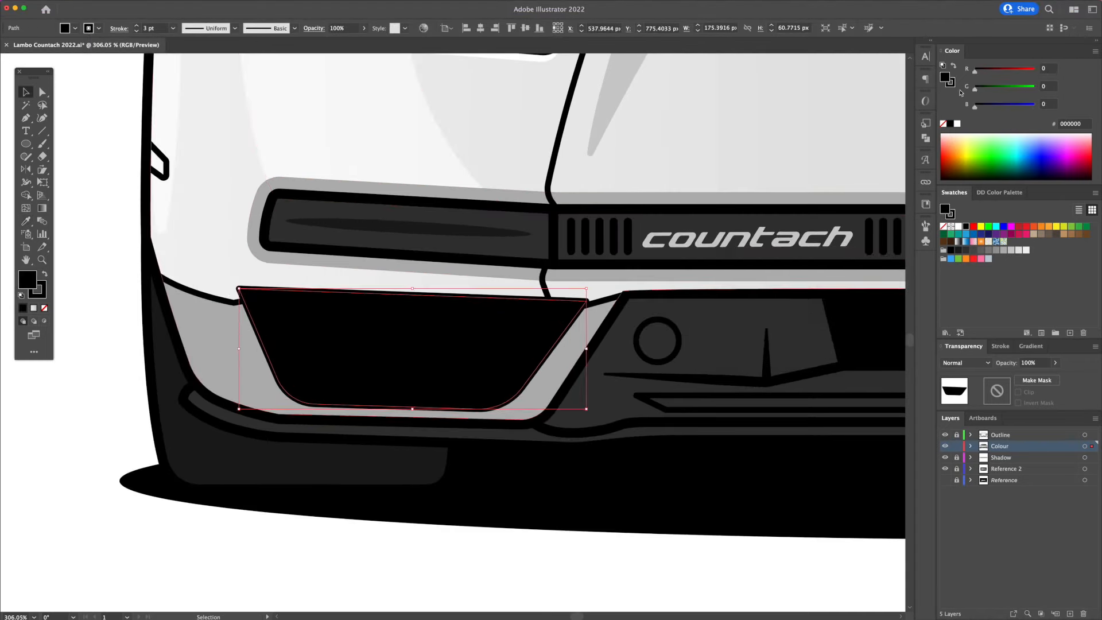
click(943, 124)
click(1026, 250)
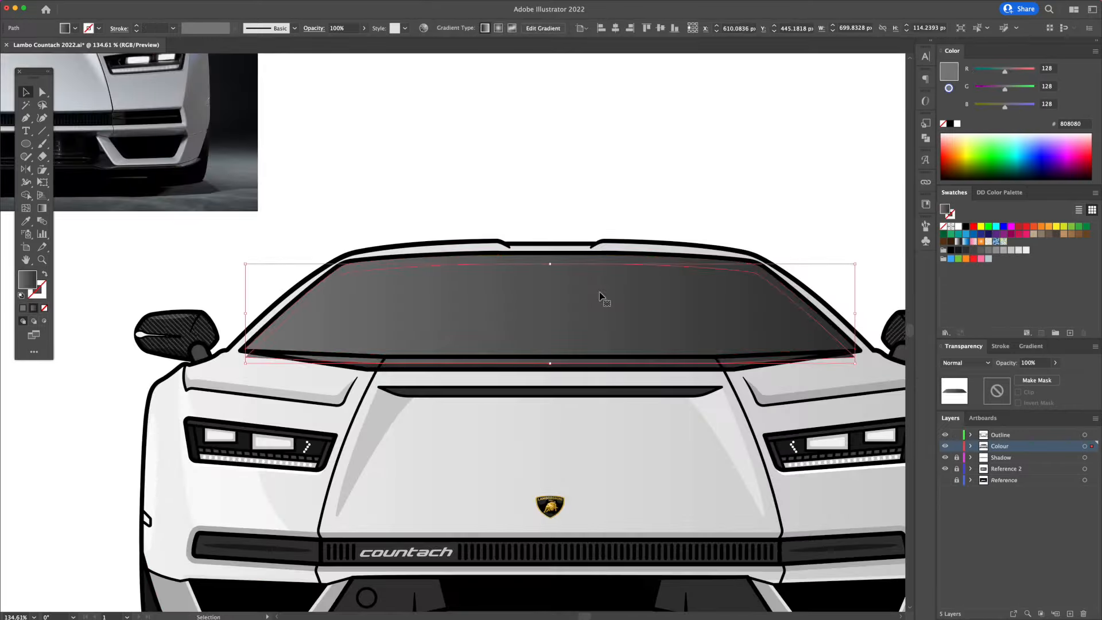
- Nudge the windscreen shape downward and narrow it slightly to form the inner edge of the windscreen shadow
key(Down)
key(Down)
key(Down)
key(Down)
key(Down)
key(Down)
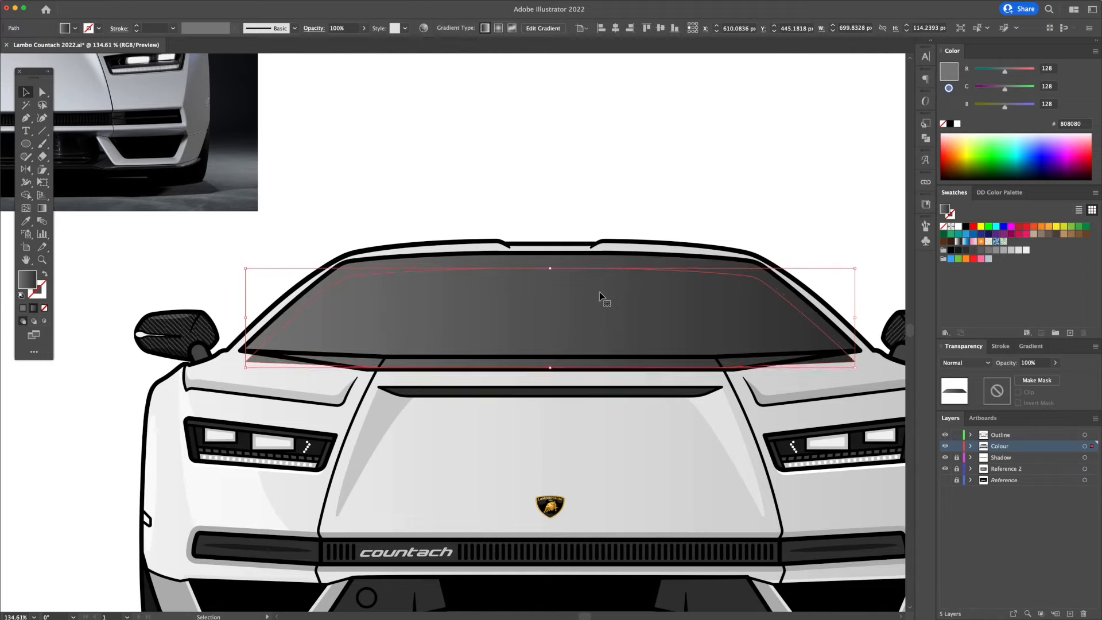
drag(855, 319, 847, 319)
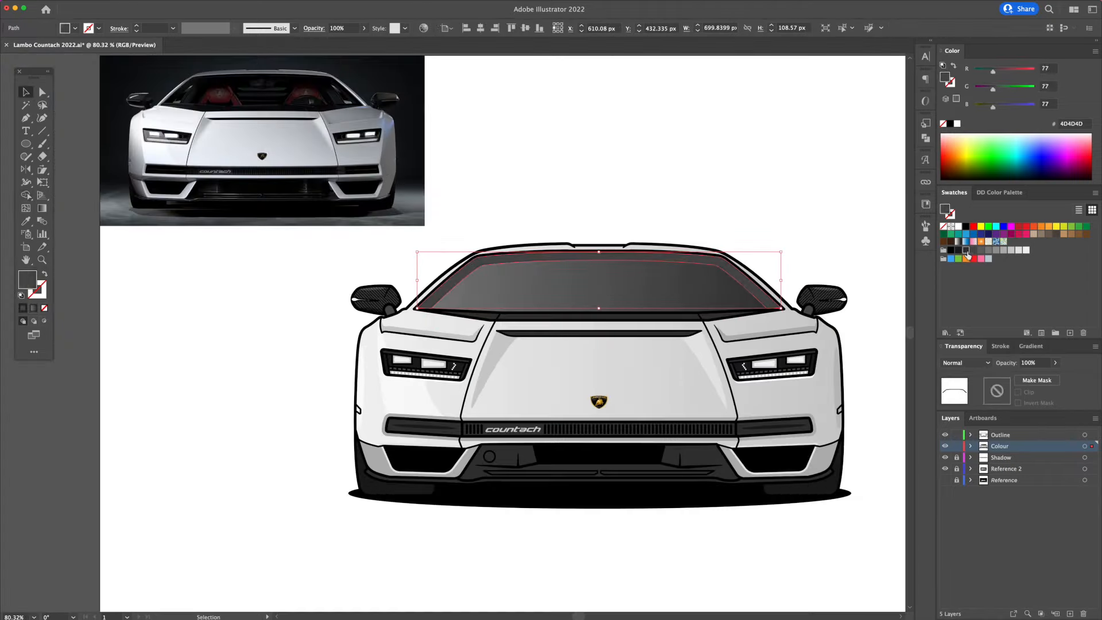
- Try dark grey (333333) as the fill of the shadow band around the windscreen edge
click(966, 251)
click(741, 179)
drag(738, 179, 691, 239)
drag(650, 276, 606, 254)
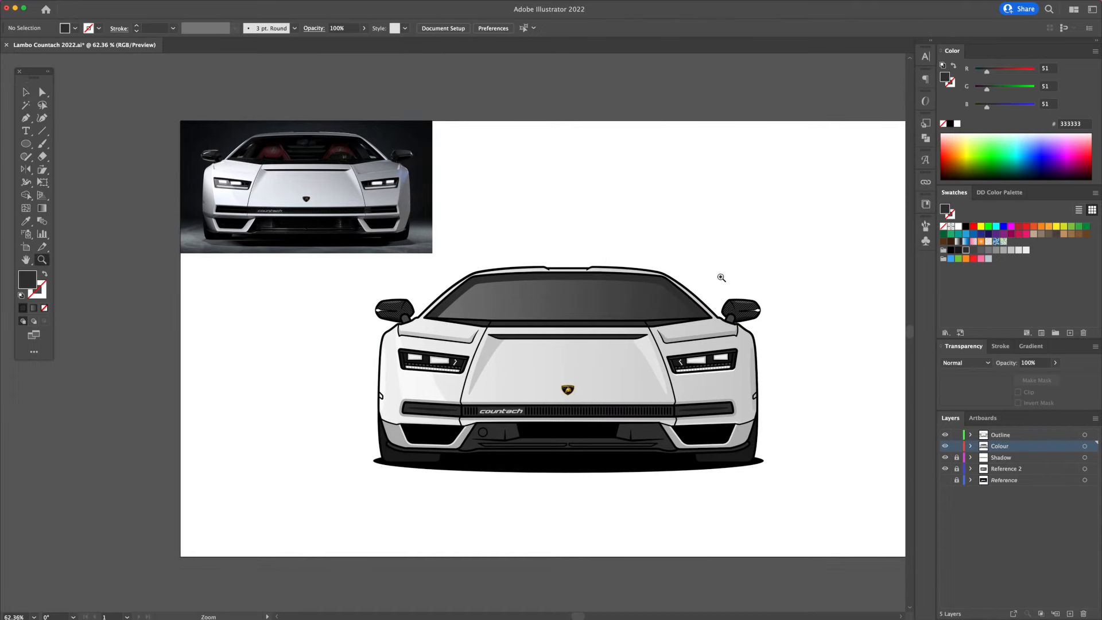
key(super+z)
key(v)
- Fill the windscreen shadow band with black and set its opacity to 10%
click(950, 251)
click(719, 198)
click(682, 294)
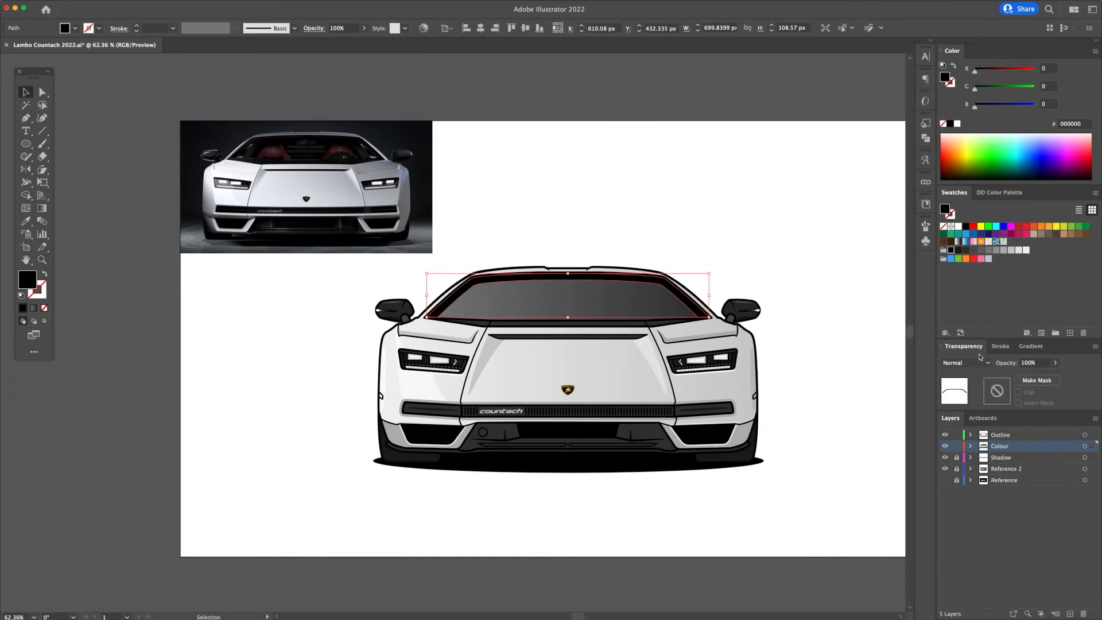
text(10)
key(Return)
click(736, 243)
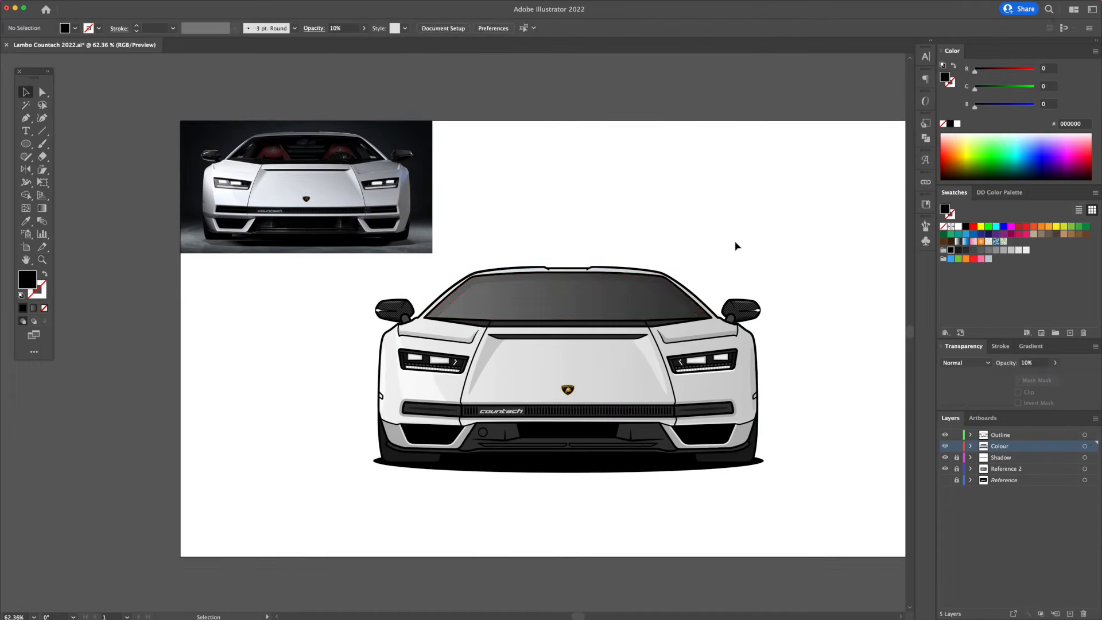
- Review the whole car illustration against the reference photo
key(z)
click(723, 248)
drag(224, 386, 475, 347)
drag(475, 347, 123, 356)
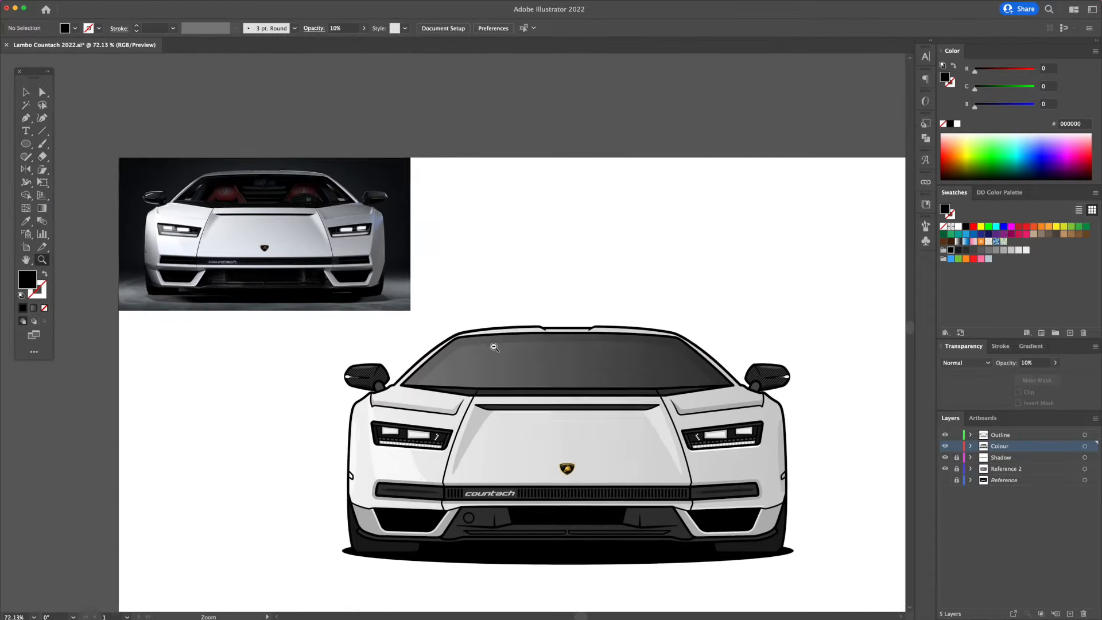
drag(638, 286, 610, 264)
key(v)
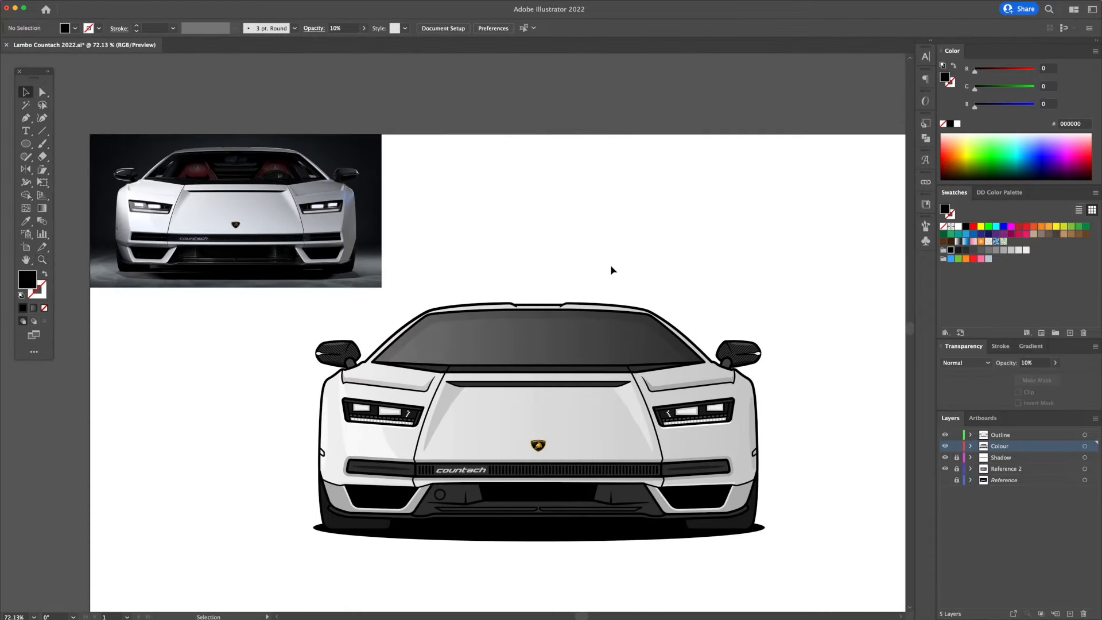
drag(612, 437, 646, 349)
- Fill the two thin horizontal slots in the lower centre bumper with grey (808080)
click(629, 407)
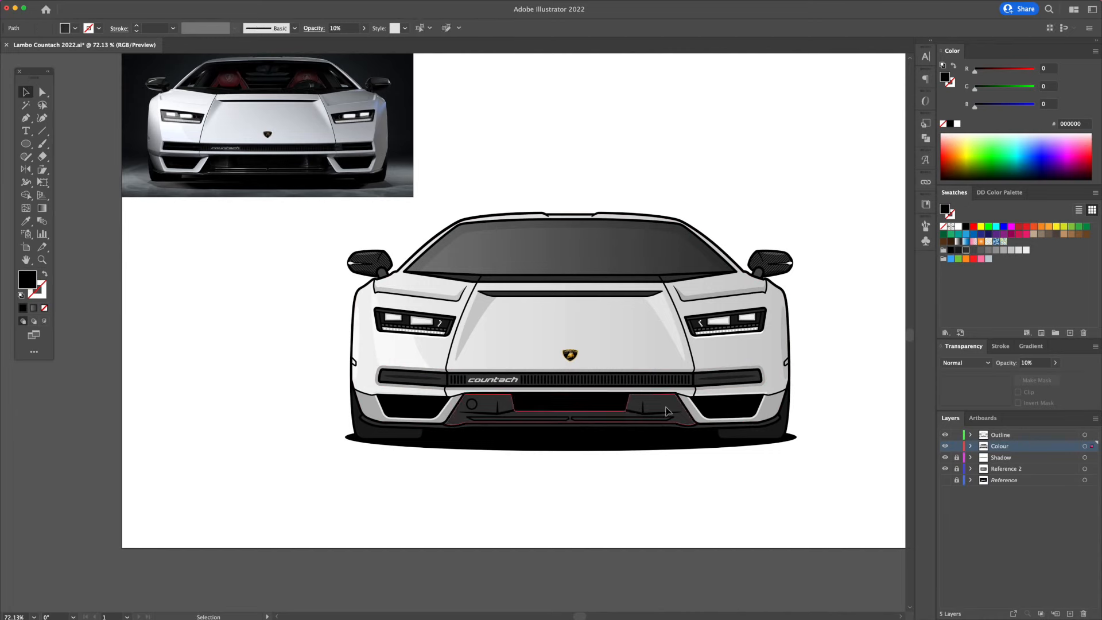
key(z)
drag(623, 405, 715, 407)
key(v)
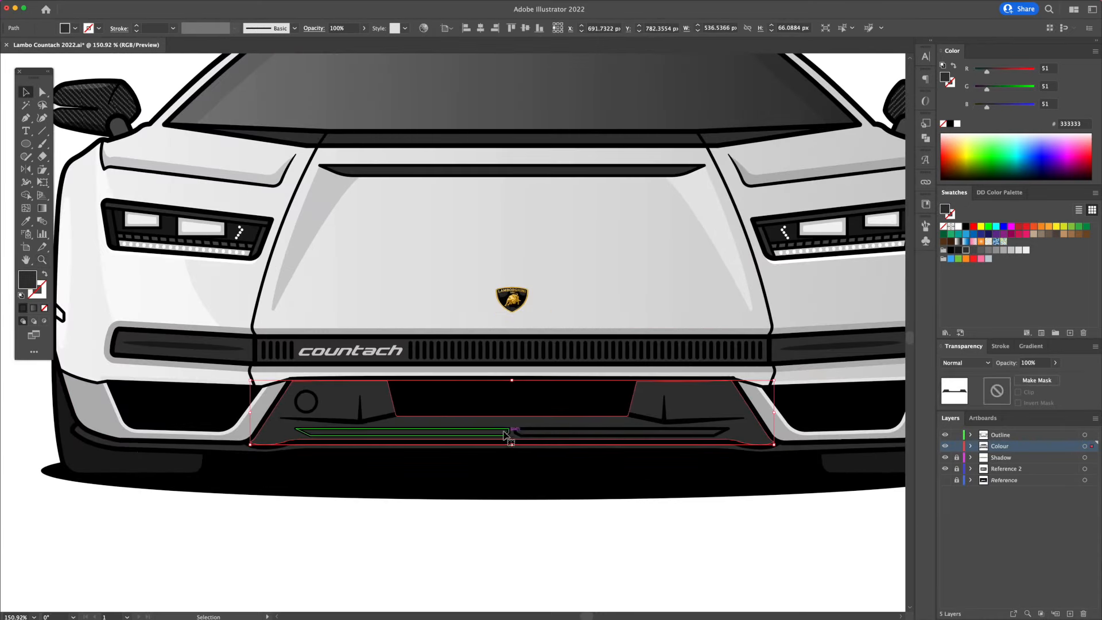
click(516, 433)
click(980, 254)
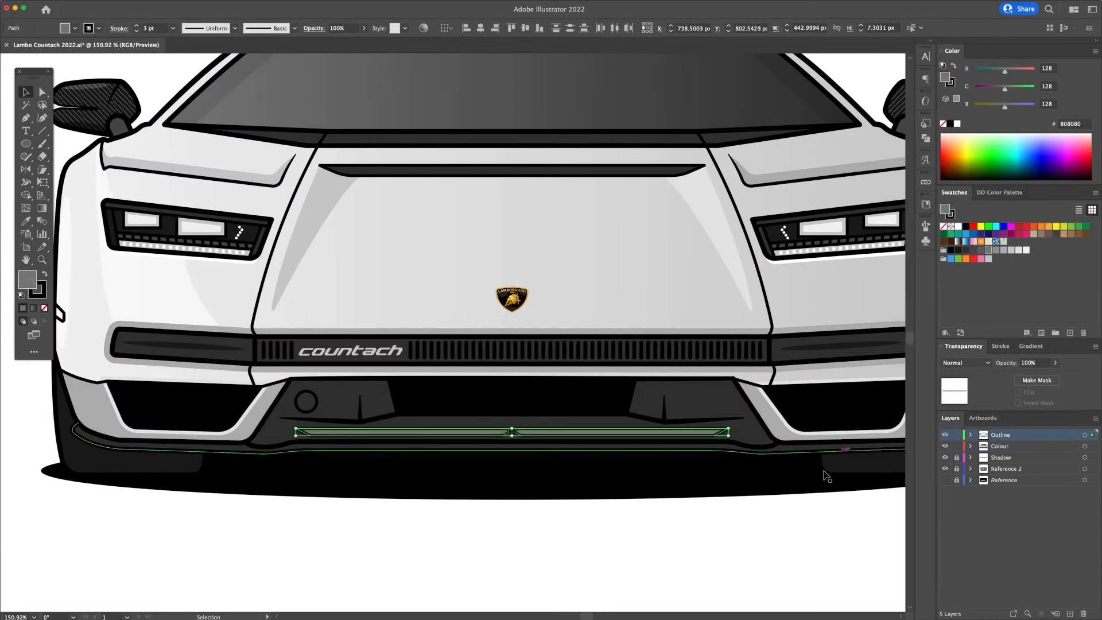